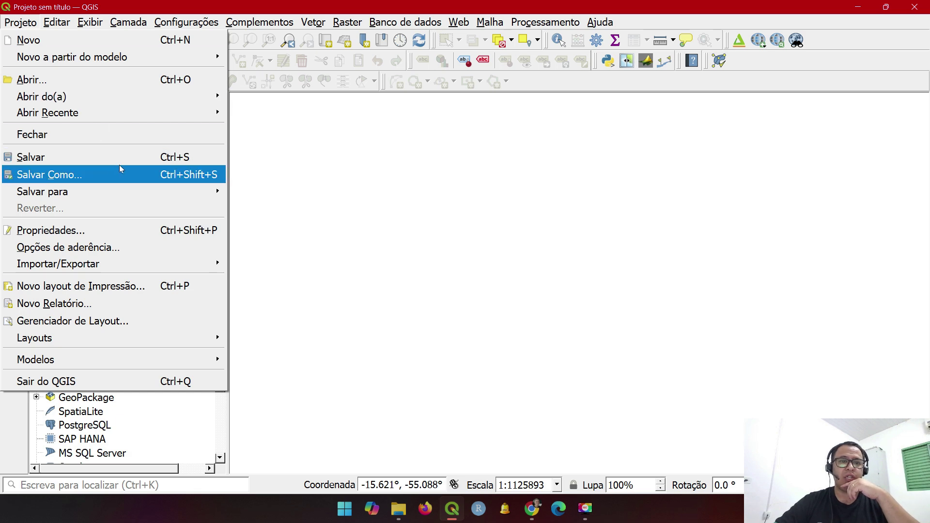
Save the project as BH_RioGarcas in QGZ format in the Projeto_DEM folder on the C: drive.
{"action": "left_click", "coordinate": [133, 161]}
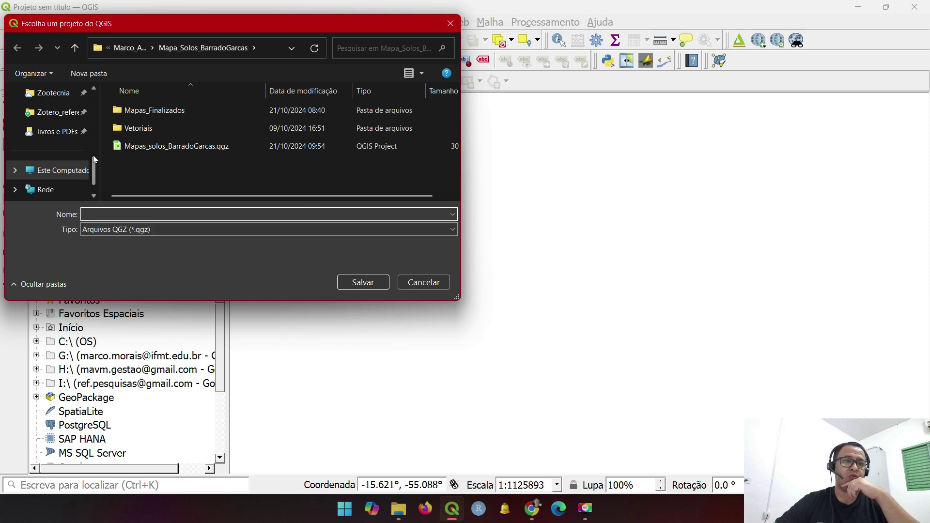
{"action": "scroll", "coordinate": [93, 167], "scroll_direction": "down", "scroll_amount": 1}
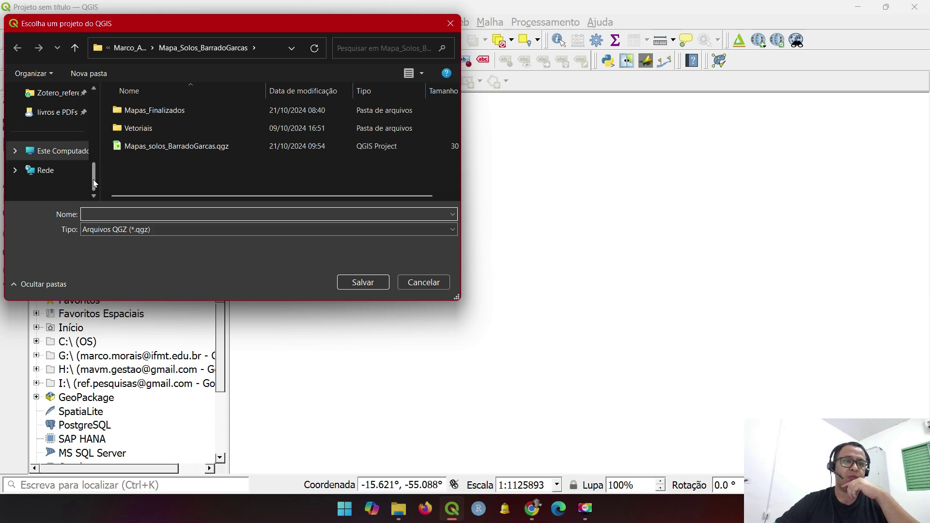
{"action": "left_click", "coordinate": [71, 156]}
{"action": "double_click", "coordinate": [191, 124]}
{"action": "left_click", "coordinate": [196, 135]}
{"action": "key", "text": "p"}
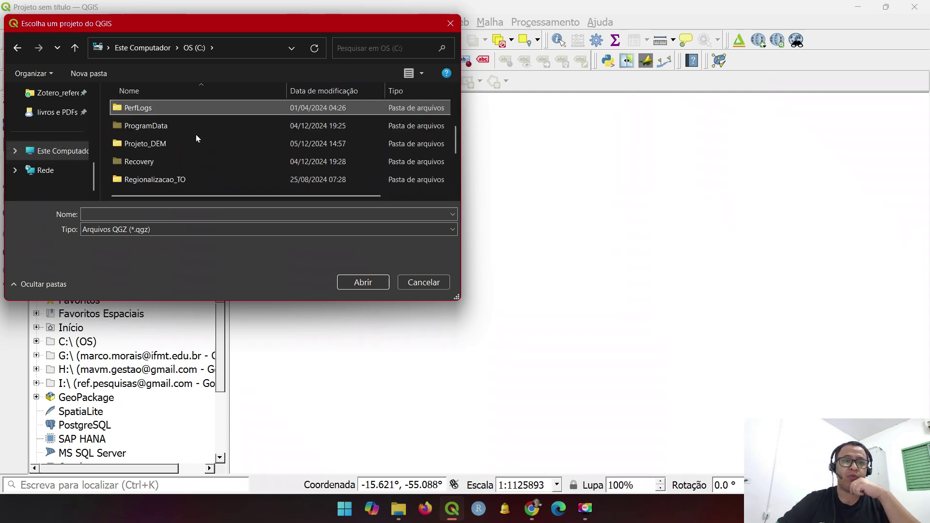
{"action": "double_click", "coordinate": [159, 144]}
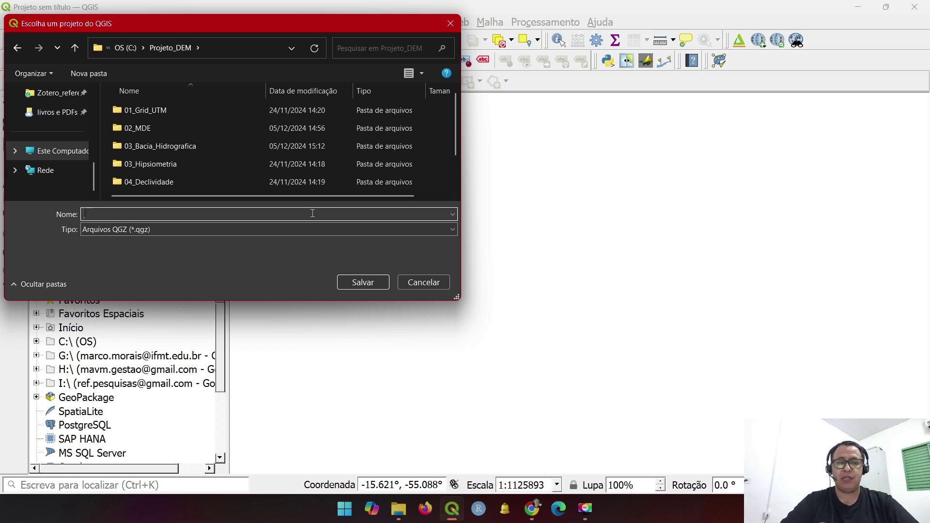
{"action": "type", "text": "BH_RIOGarcas"}
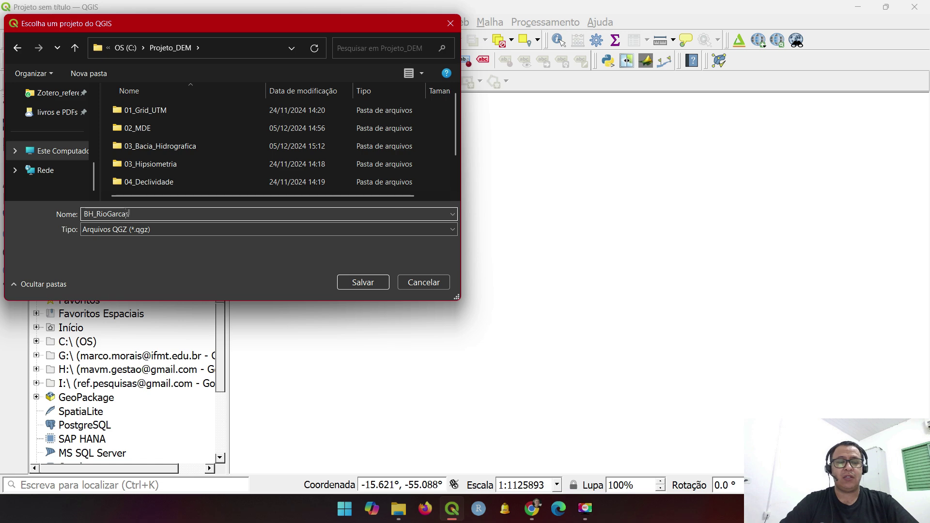
{"action": "left_click", "coordinate": [373, 283]}
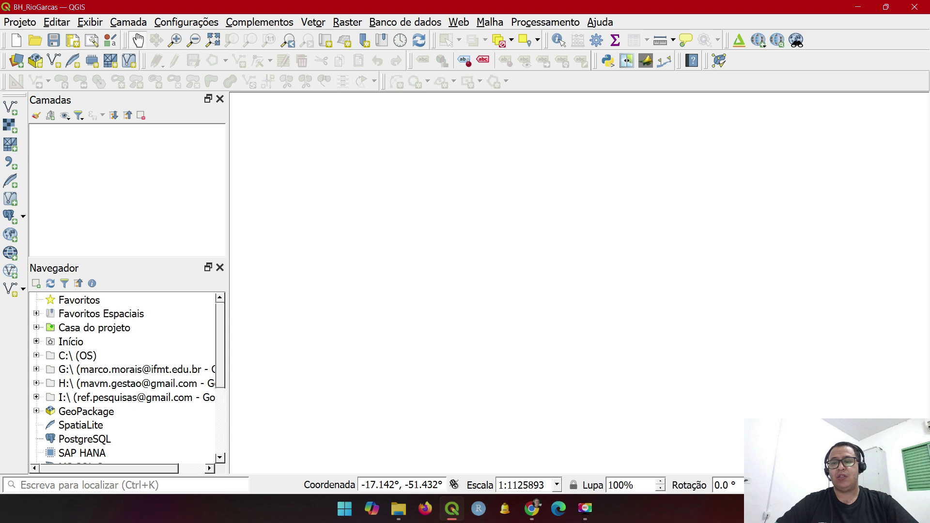
Set the project's coordinate reference system to WGS 84 (EPSG:4326).
{"action": "left_click", "coordinate": [906, 485]}
{"action": "left_click", "coordinate": [349, 158]}
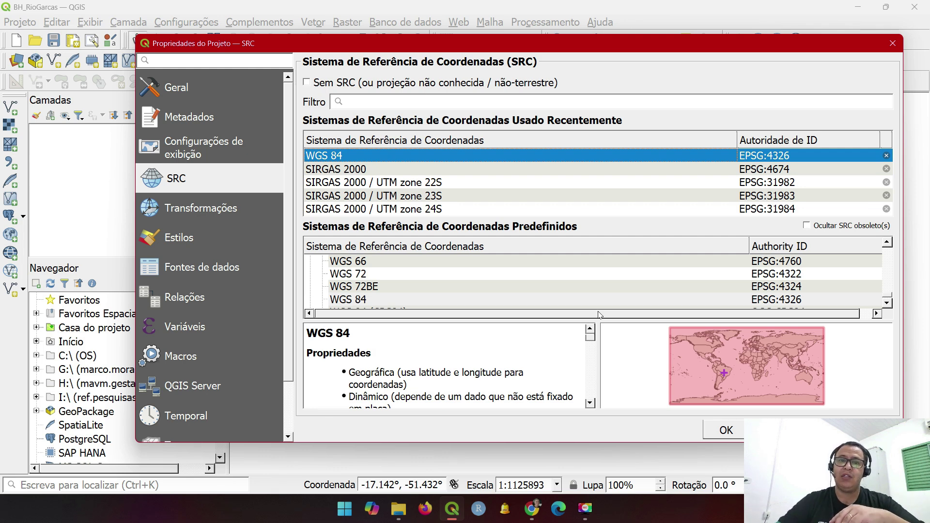
{"action": "left_click", "coordinate": [826, 430]}
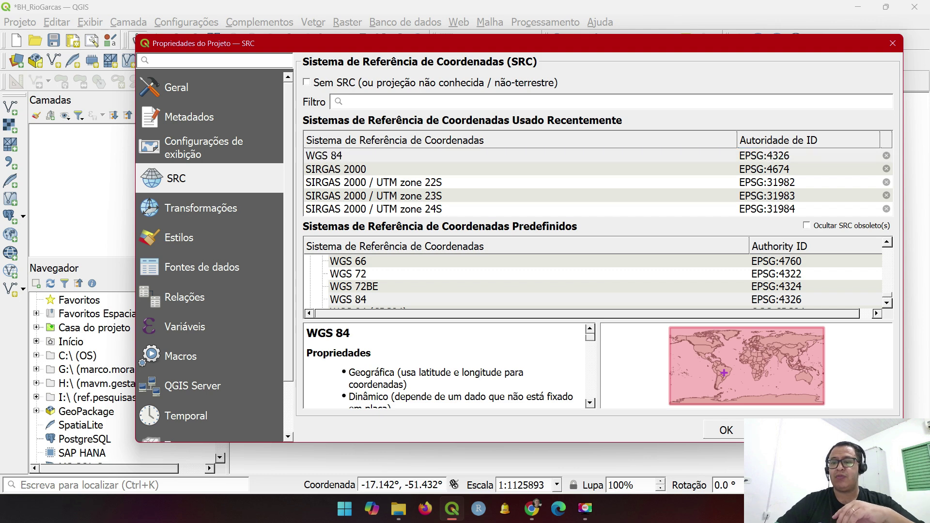
{"action": "left_click", "coordinate": [725, 430]}
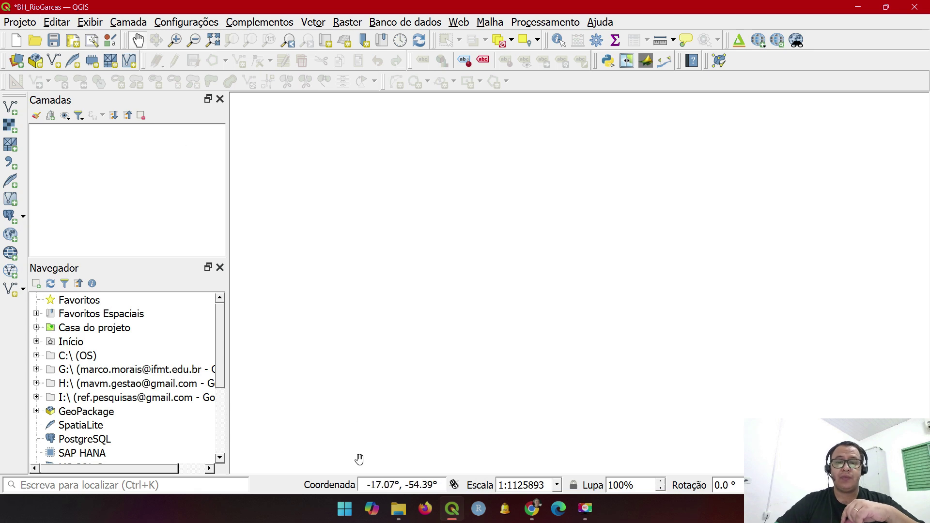
Add Exutorio_RioGarcas.shp and RetanguloEnvolvente.shp from the 03_Bacia_Hidrografica folder to the project as layers.
{"action": "left_click", "coordinate": [397, 510]}
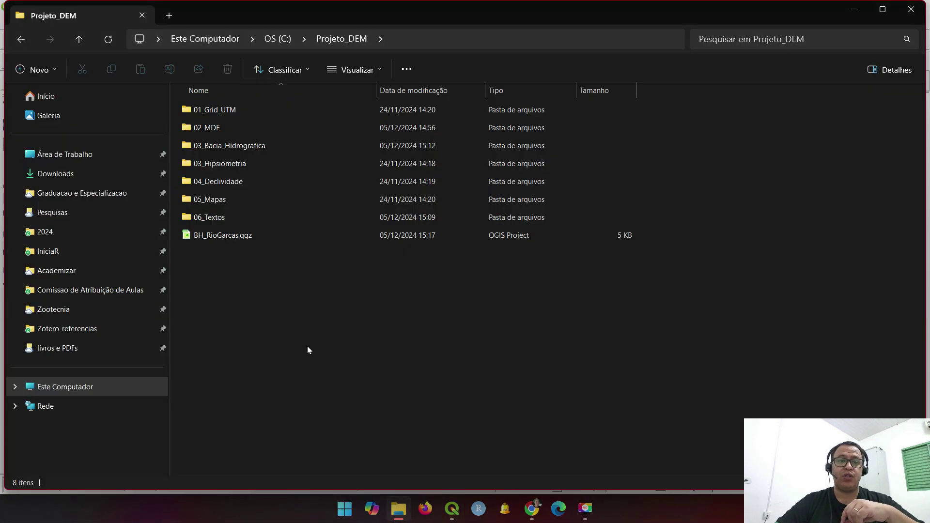
{"action": "double_click", "coordinate": [244, 146]}
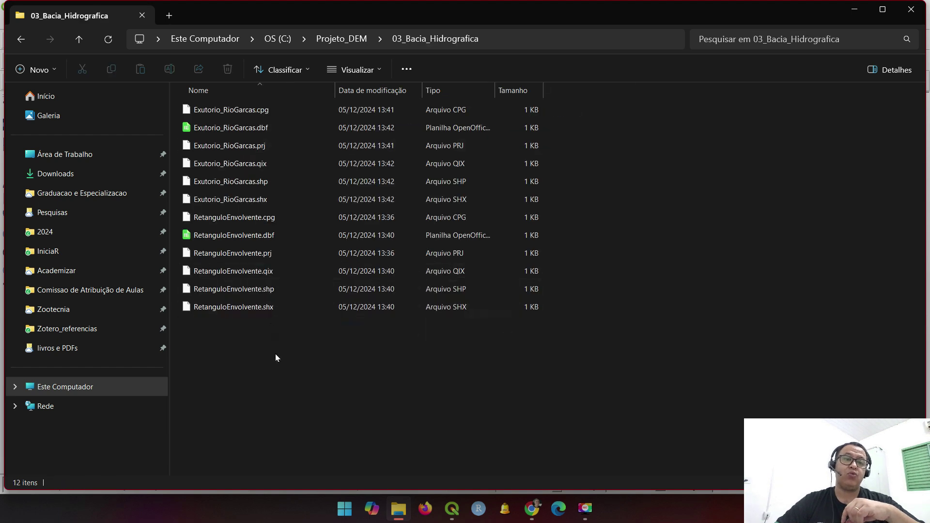
{"action": "left_click", "coordinate": [261, 290]}
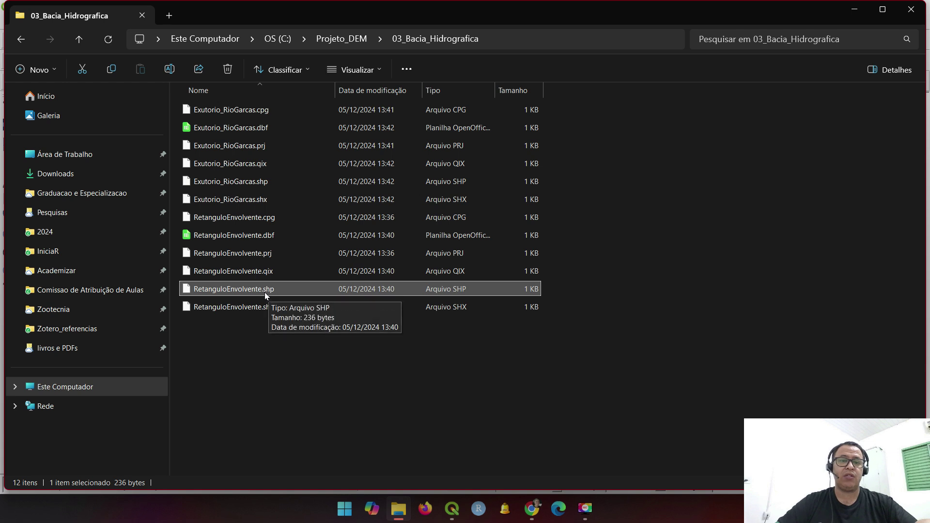
{"action": "left_click", "coordinate": [263, 183], "text": "ctrl"}
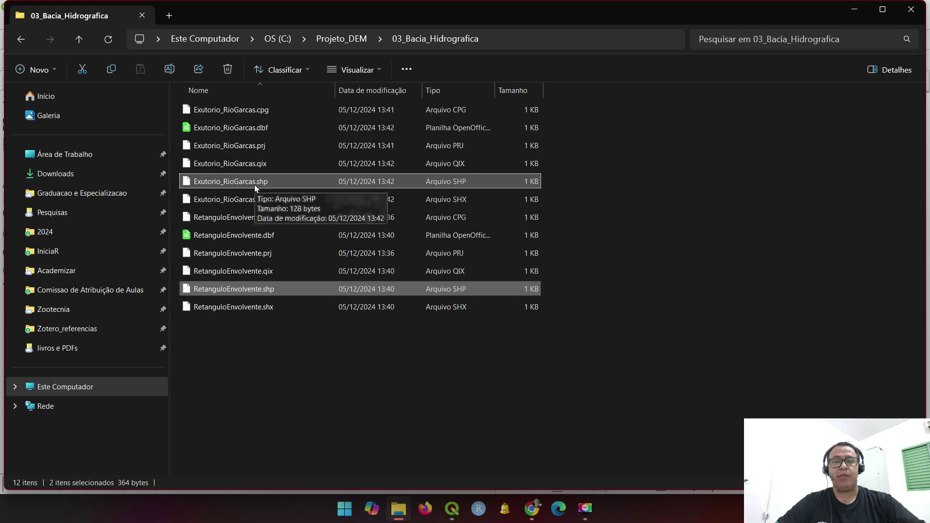
{"action": "mouse_move", "coordinate": [254, 185]}
{"action": "left_mouse_down"}
{"action": "mouse_move", "coordinate": [293, 186]}
{"action": "mouse_move", "coordinate": [400, 275]}
{"action": "mouse_move", "coordinate": [473, 417]}
{"action": "mouse_move", "coordinate": [444, 504]}
{"action": "mouse_move", "coordinate": [153, 220]}
{"action": "left_mouse_up"}
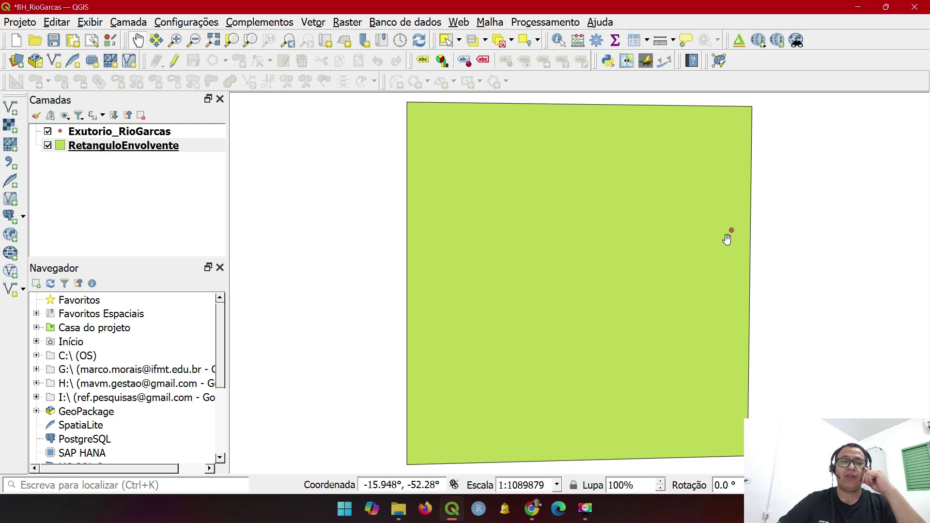
Give the RetanguloEnvolvente layer's simple fill a transparent fill colour.
{"action": "double_click", "coordinate": [141, 146]}
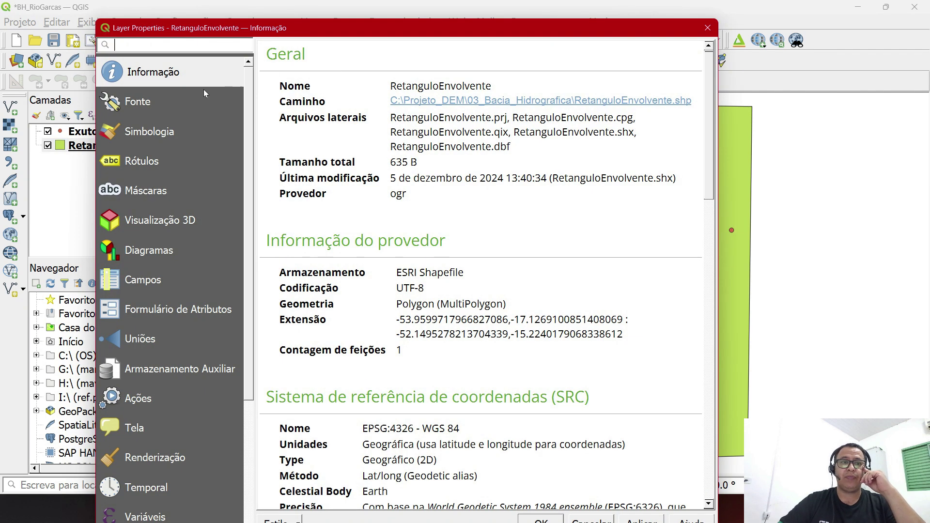
{"action": "left_click", "coordinate": [183, 138]}
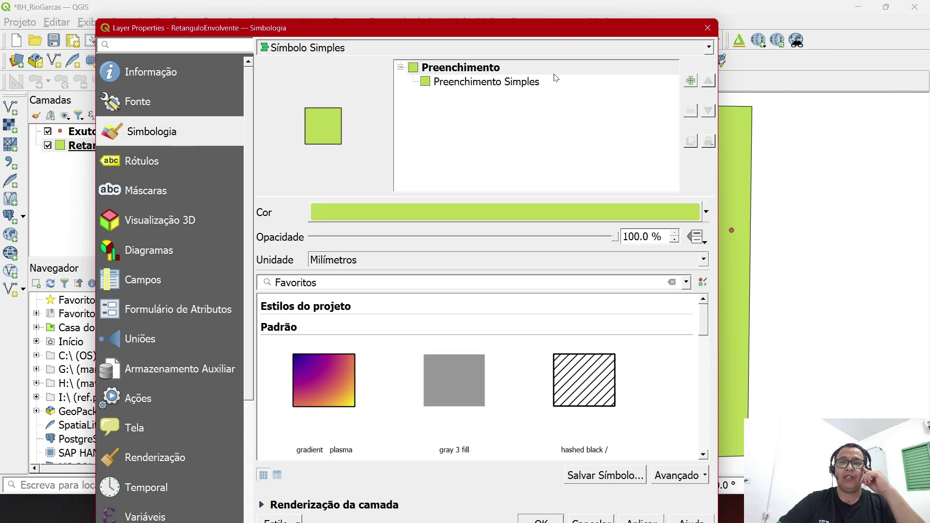
{"action": "left_click", "coordinate": [538, 82]}
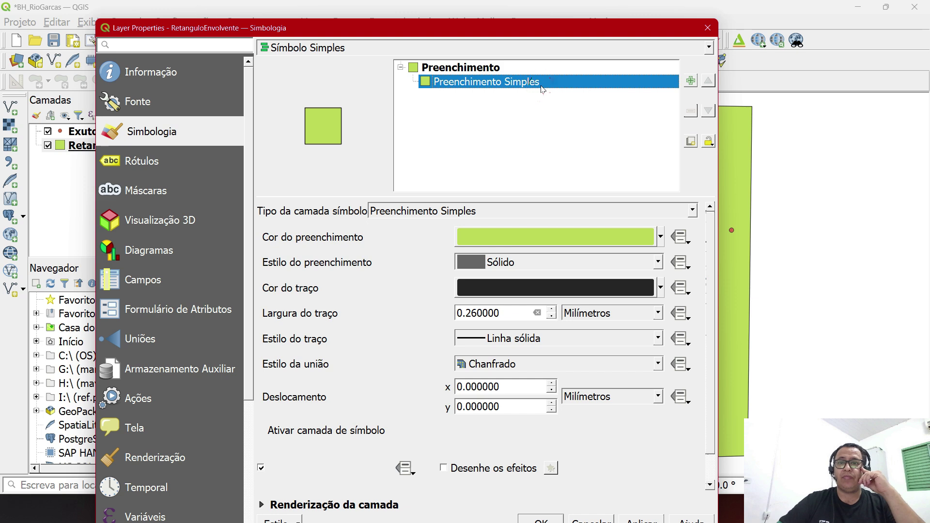
{"action": "left_click", "coordinate": [661, 237]}
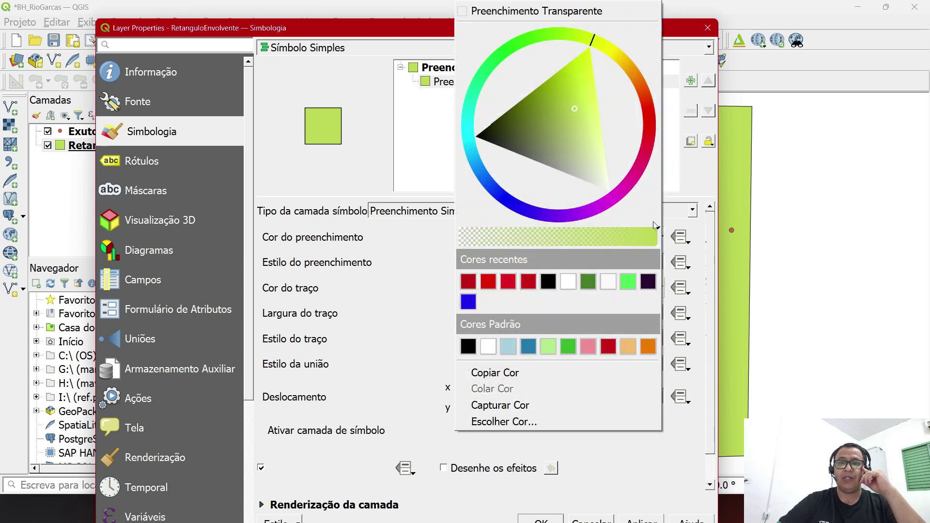
{"action": "left_click", "coordinate": [576, 12]}
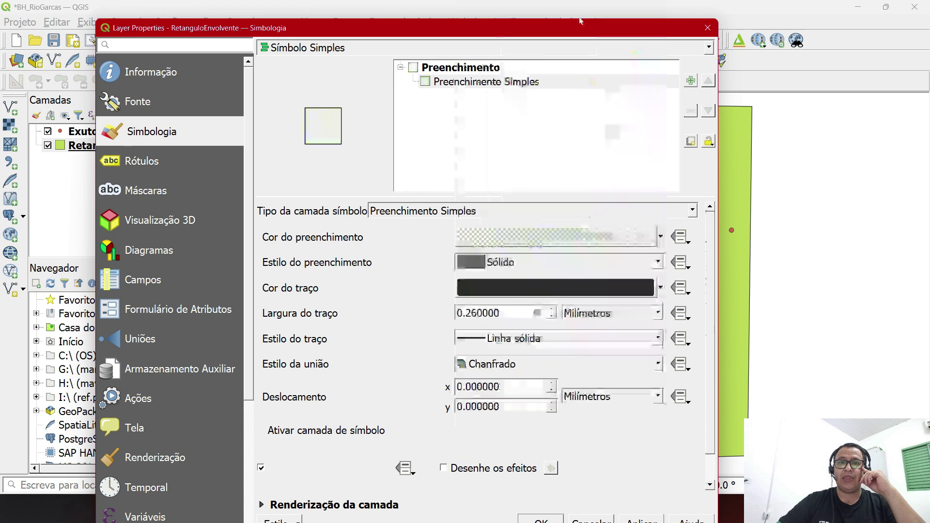
{"action": "left_click", "coordinate": [641, 519]}
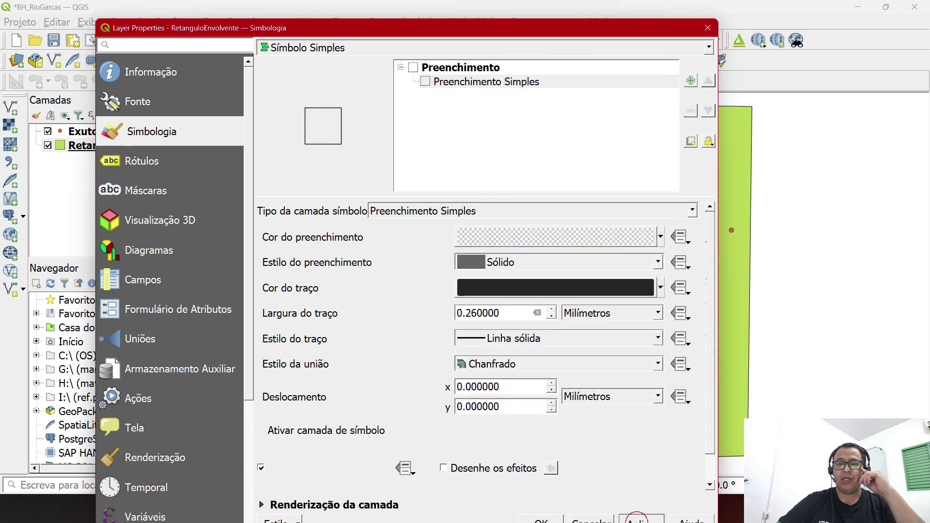
{"action": "left_click", "coordinate": [541, 519]}
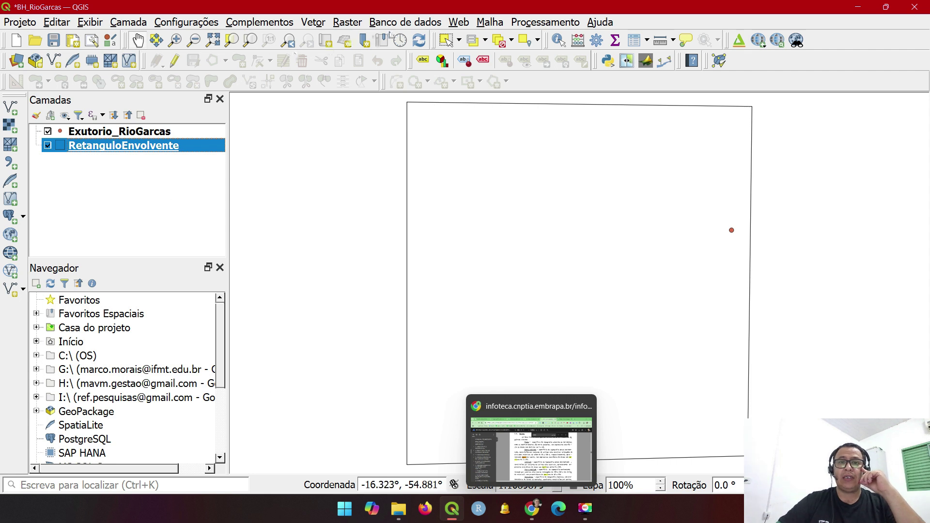
Add the Google Satellite basemap from QuickMapServices to the project.
{"action": "left_click", "coordinate": [459, 23]}
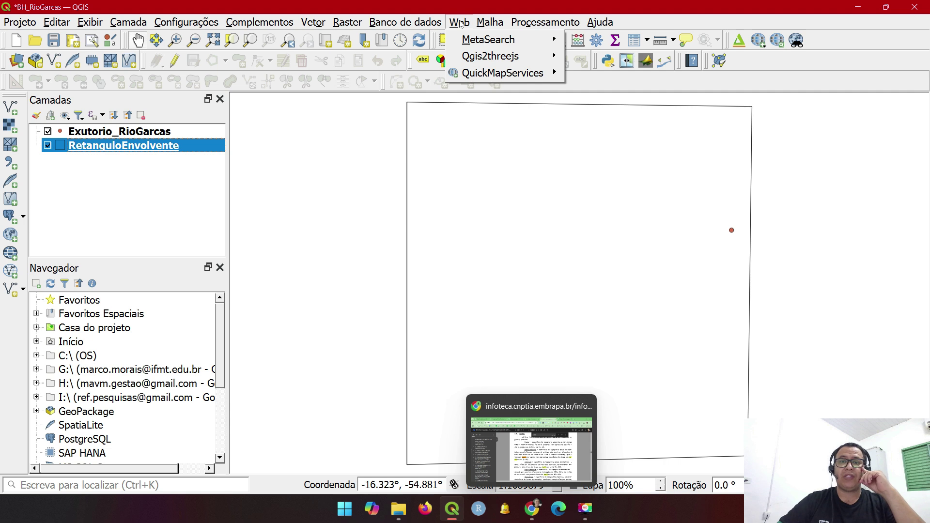
{"action": "mouse_move", "coordinate": [499, 75]}
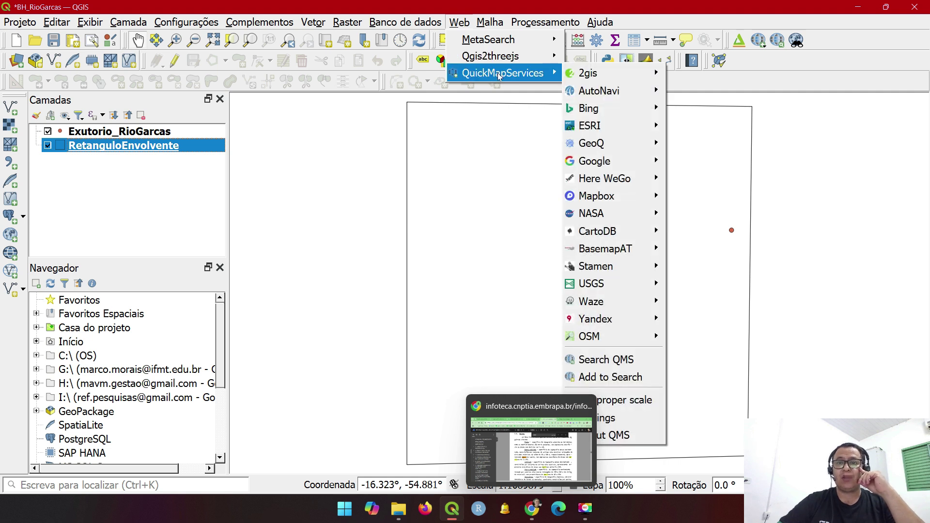
{"action": "mouse_move", "coordinate": [642, 169]}
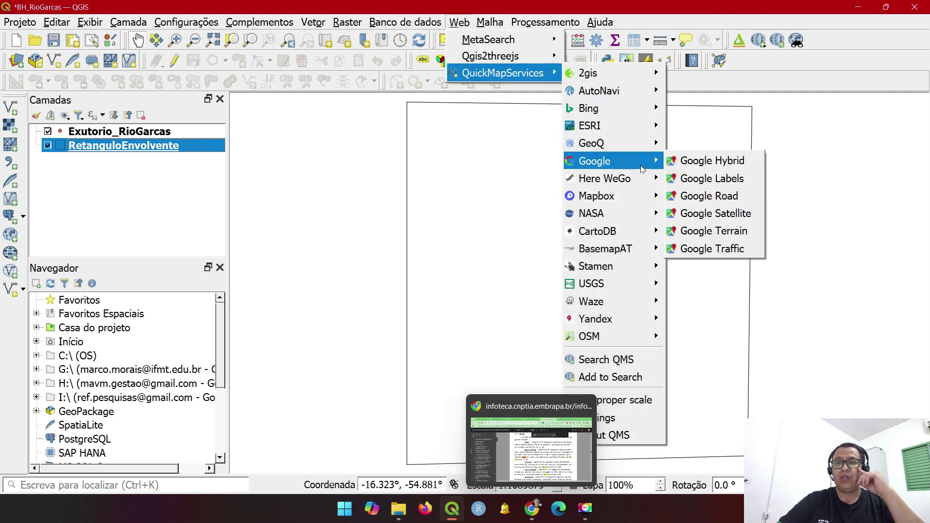
{"action": "left_click", "coordinate": [736, 213]}
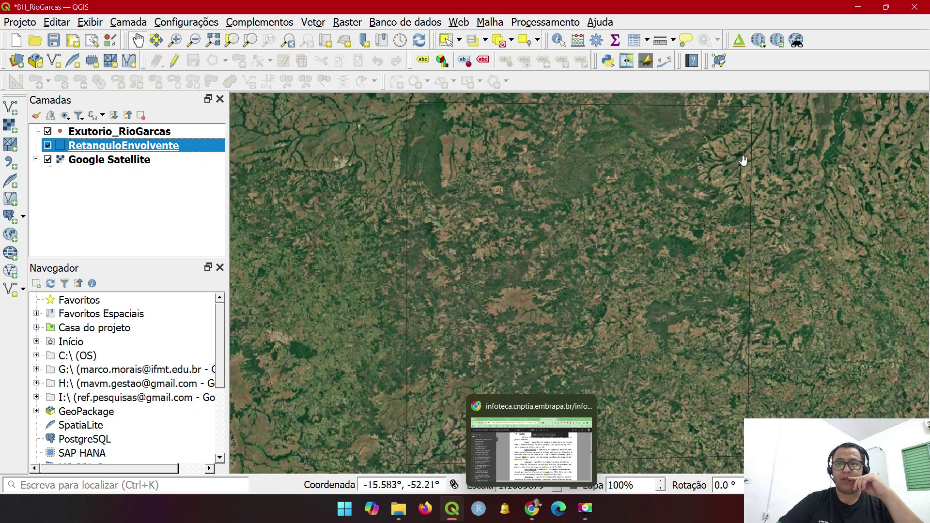
Set the RetanguloEnvolvente layer's stroke colour to red and its stroke width to 0.46 mm.
{"action": "left_click", "coordinate": [63, 145]}
{"action": "double_click", "coordinate": [64, 145]}
{"action": "left_click", "coordinate": [547, 83]}
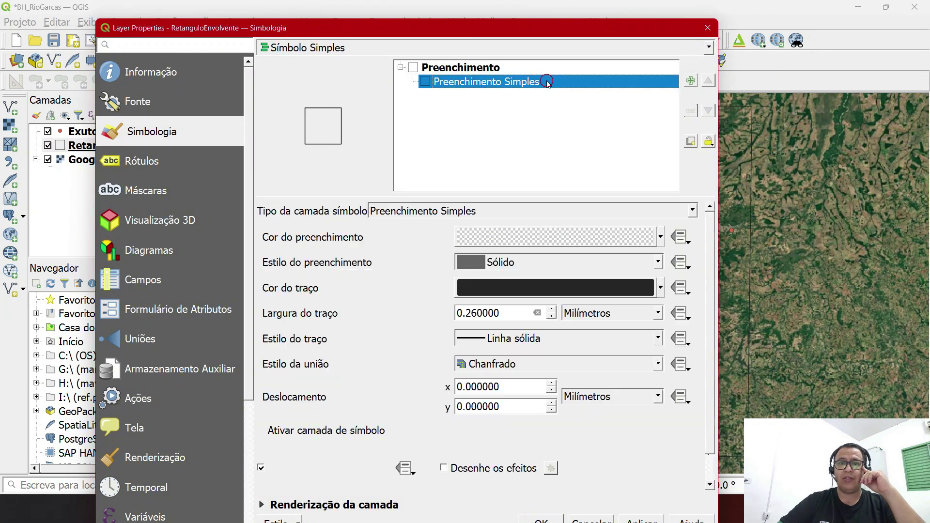
{"action": "left_click", "coordinate": [661, 293]}
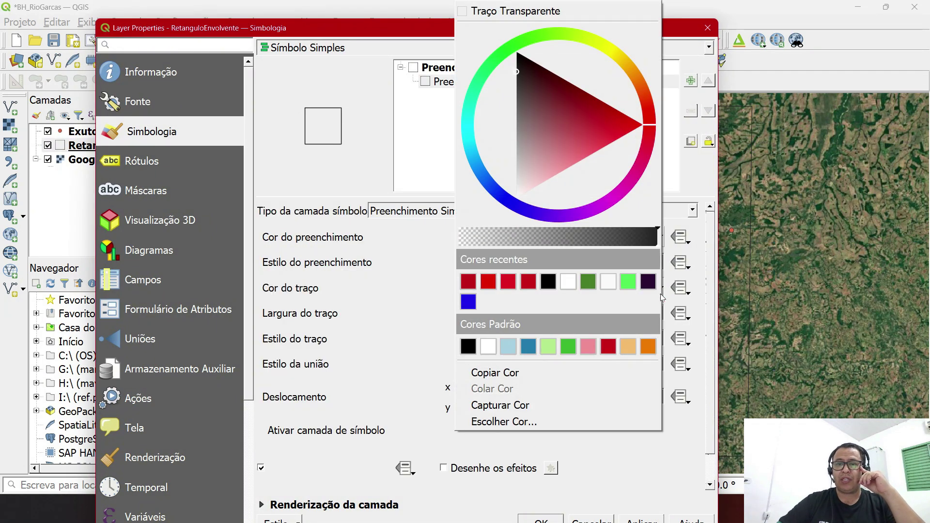
{"action": "left_click", "coordinate": [631, 127]}
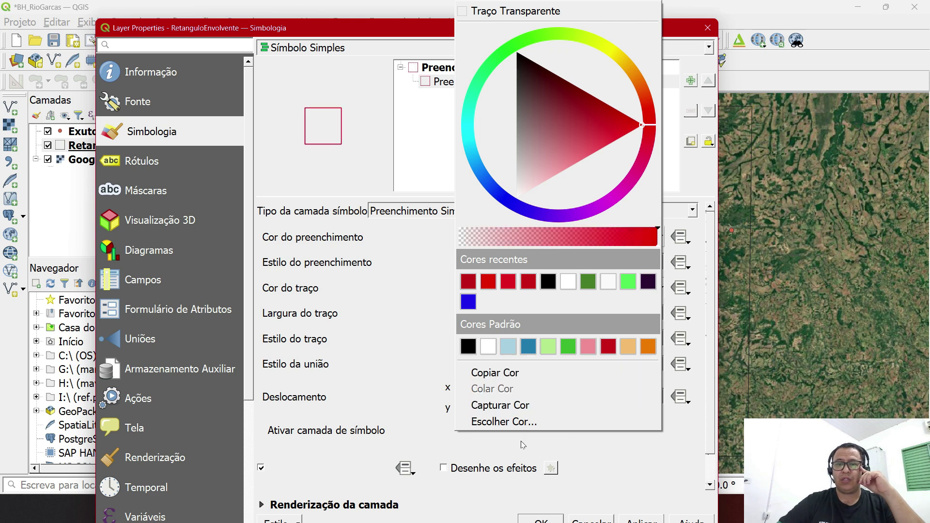
{"action": "left_click", "coordinate": [388, 295]}
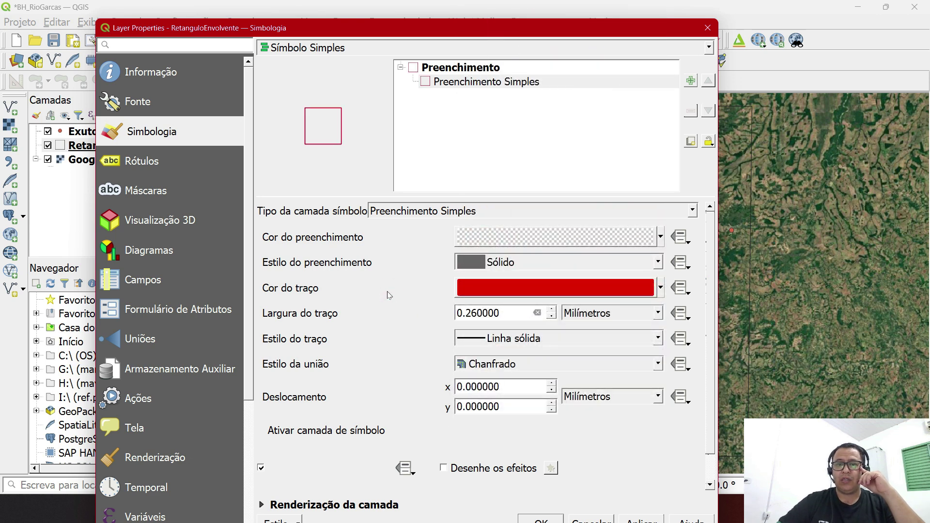
{"action": "left_click", "coordinate": [552, 309]}
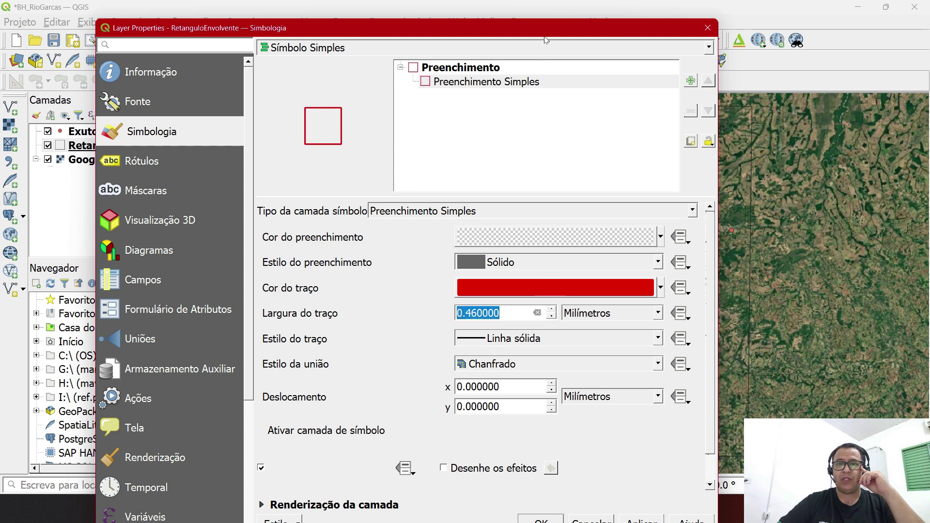
{"action": "left_click_drag", "start_coordinate": [546, 20], "coordinate": [546, 56]}
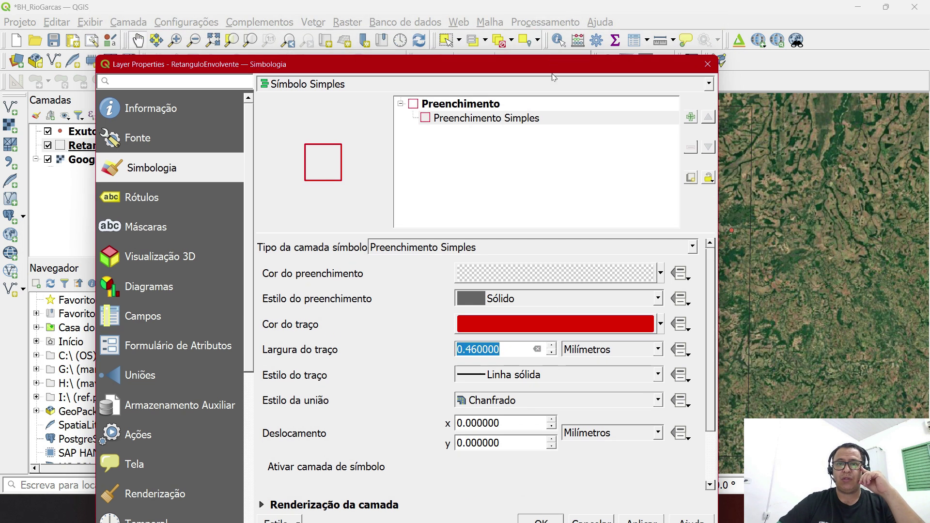
{"action": "left_click_drag", "start_coordinate": [565, 63], "coordinate": [558, 21]}
{"action": "left_click", "coordinate": [637, 484]}
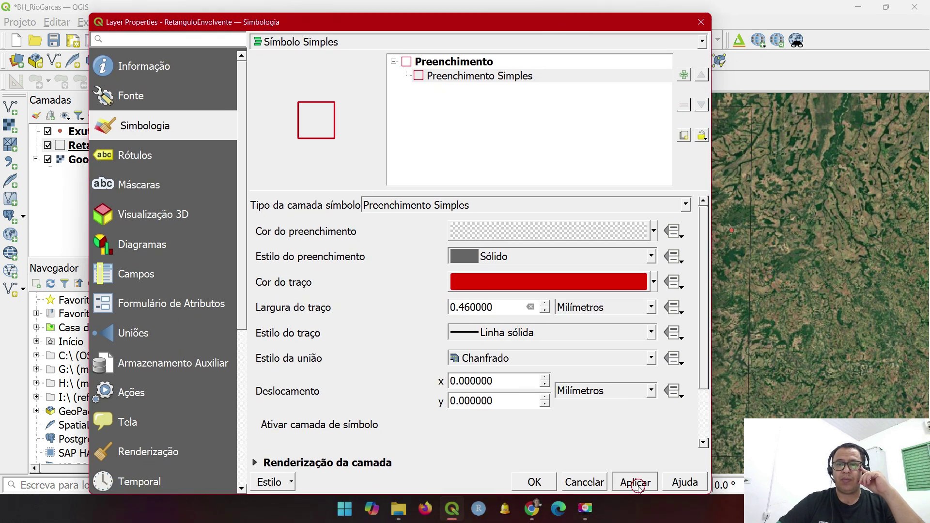
{"action": "left_click", "coordinate": [535, 482]}
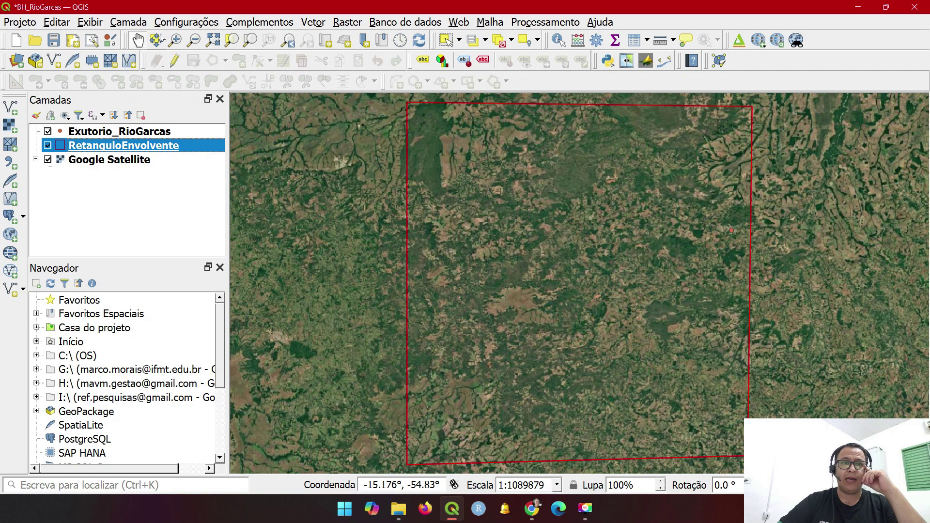
Zoom in on the Exutorio_RioGarcas point to examine the outlet's location on the satellite image.
{"action": "left_click", "coordinate": [175, 40]}
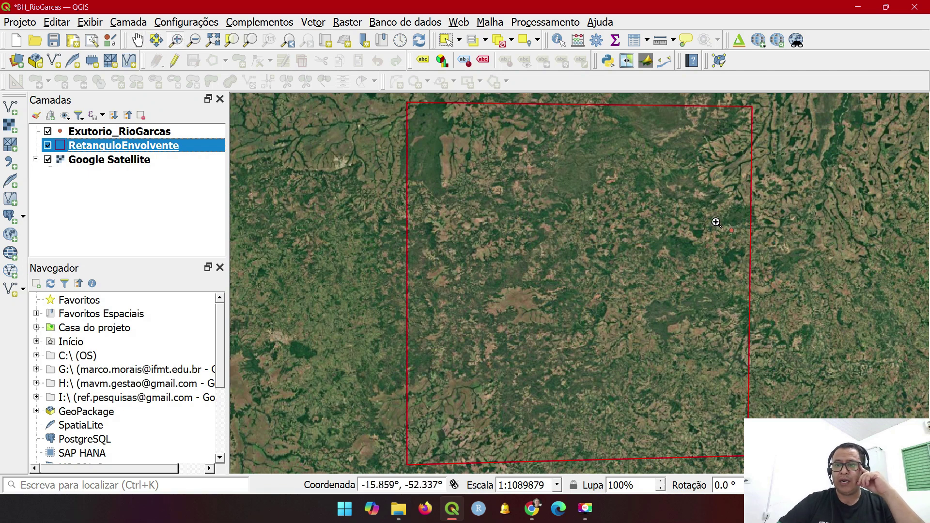
{"action": "left_click_drag", "start_coordinate": [716, 207], "coordinate": [751, 256]}
{"action": "left_click_drag", "start_coordinate": [496, 247], "coordinate": [604, 302]}
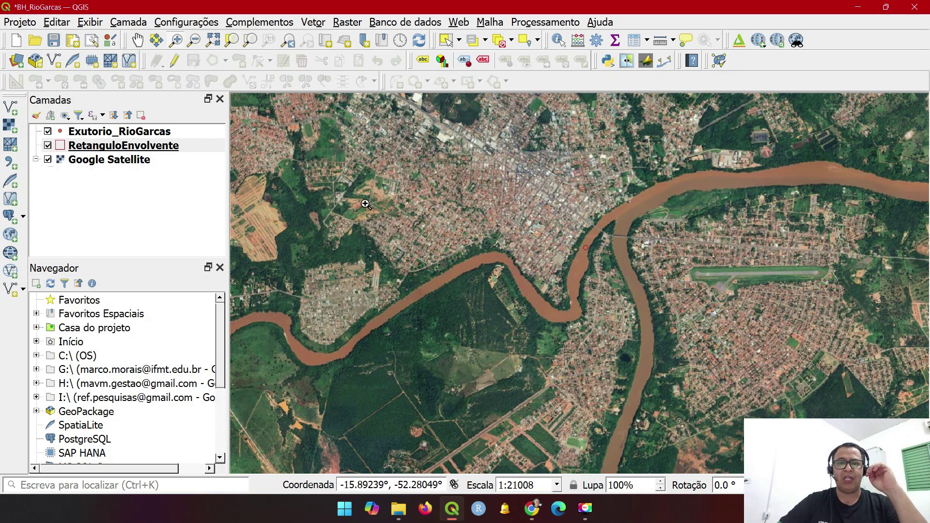
Hide the Google Satellite layer and zoom the map to the RetanguloEnvolvente layer's extent.
{"action": "left_click", "coordinate": [134, 162]}
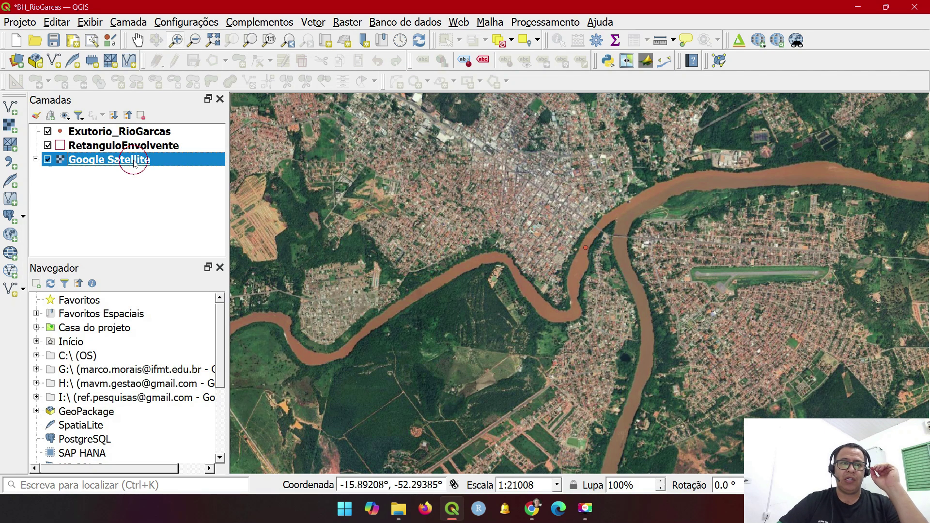
{"action": "left_click", "coordinate": [48, 160]}
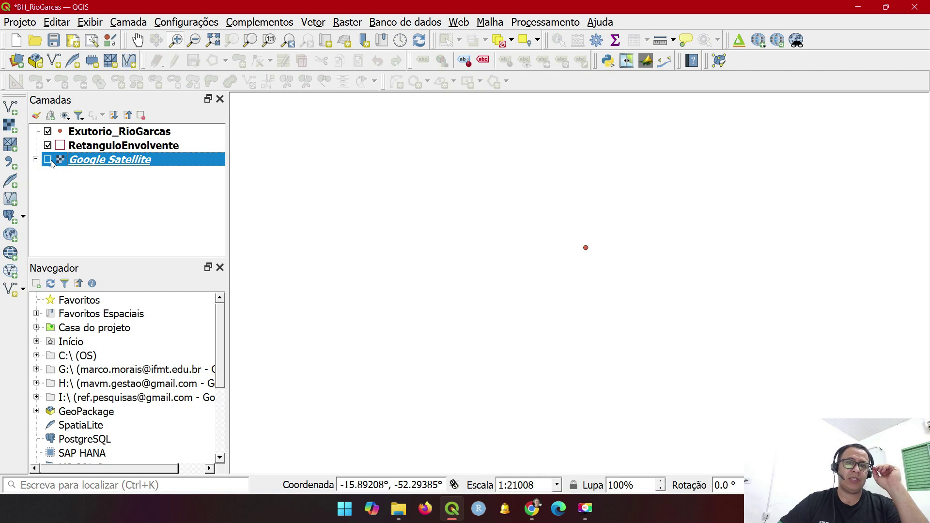
{"action": "right_click", "coordinate": [97, 148]}
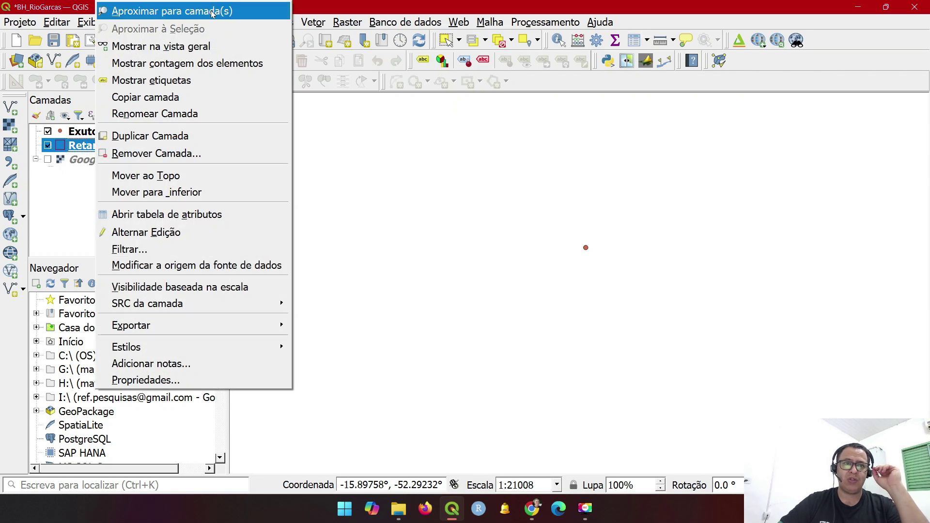
{"action": "left_click", "coordinate": [212, 12]}
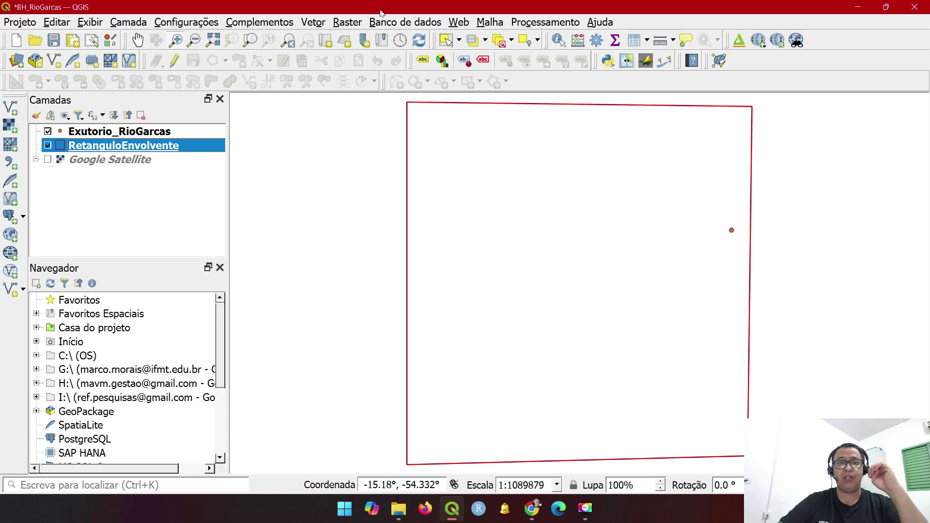
Open the OpenTopography DEM Downloader and select SRTM 90m as the DEM to download.
{"action": "left_click", "coordinate": [352, 24]}
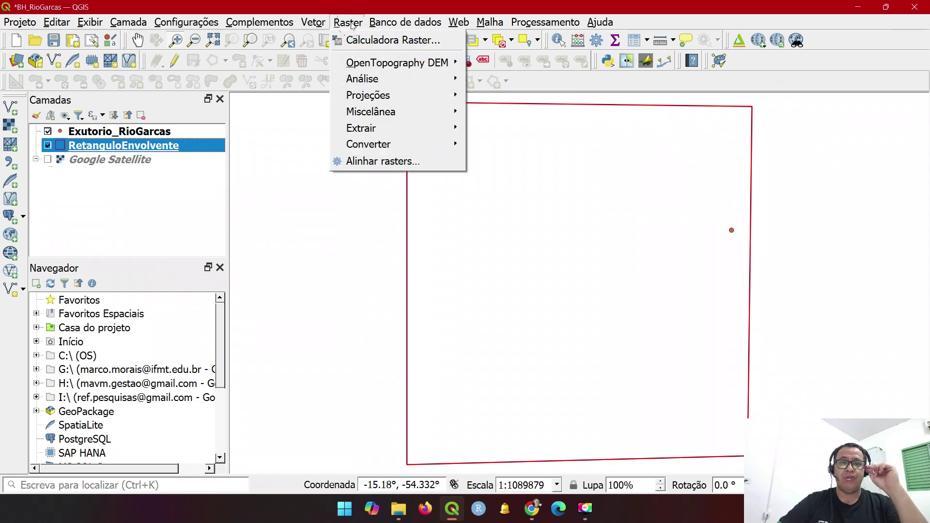
{"action": "mouse_move", "coordinate": [420, 67]}
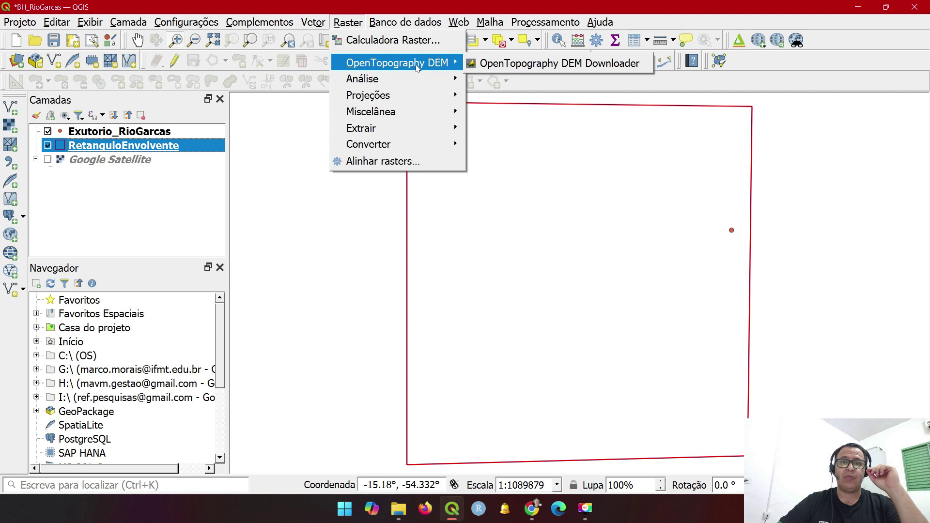
{"action": "left_click", "coordinate": [553, 63]}
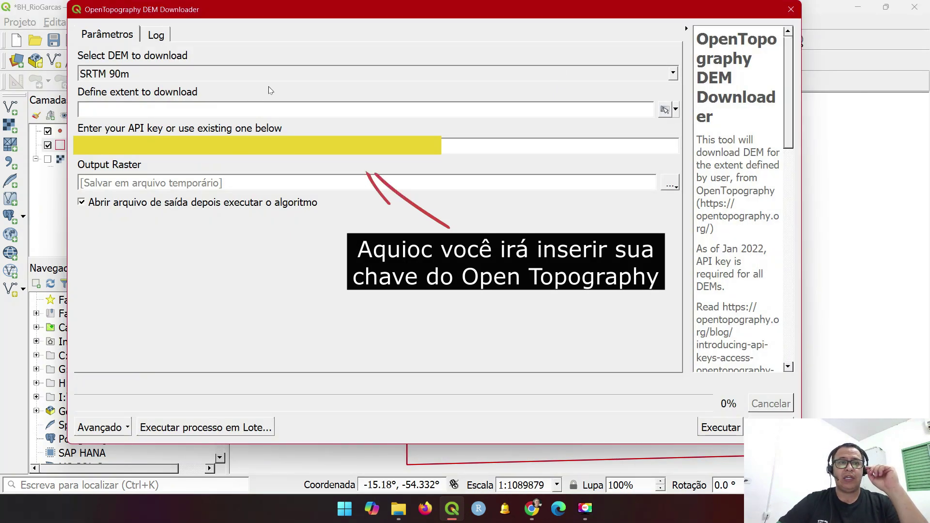
{"action": "left_click", "coordinate": [141, 78]}
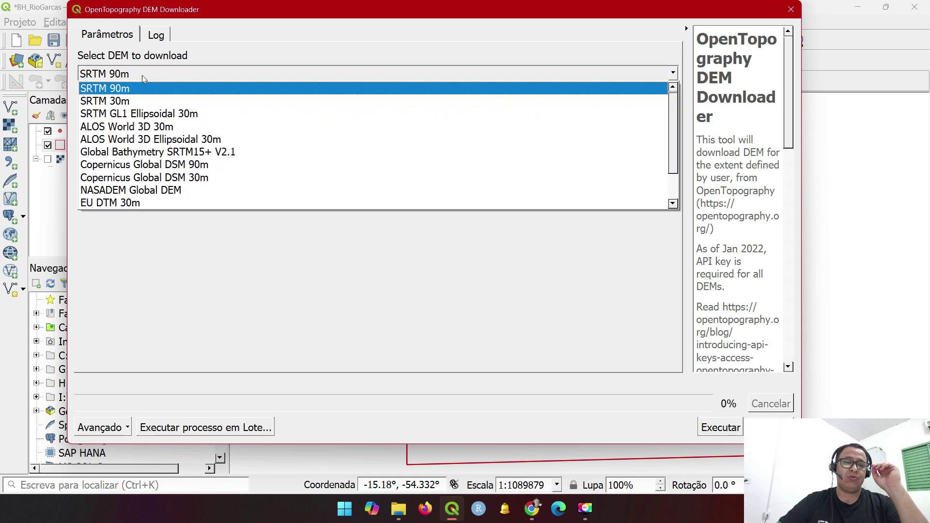
{"action": "left_click", "coordinate": [139, 92]}
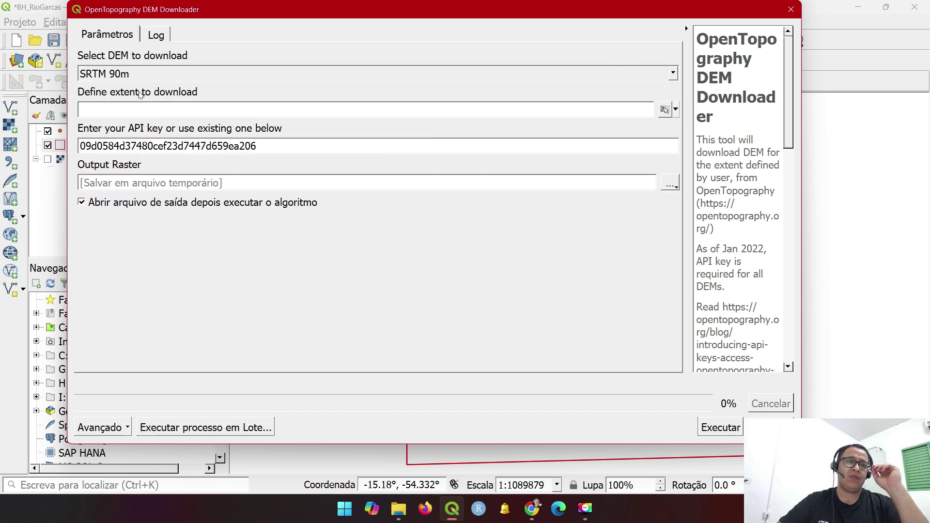
{"action": "left_click", "coordinate": [159, 75]}
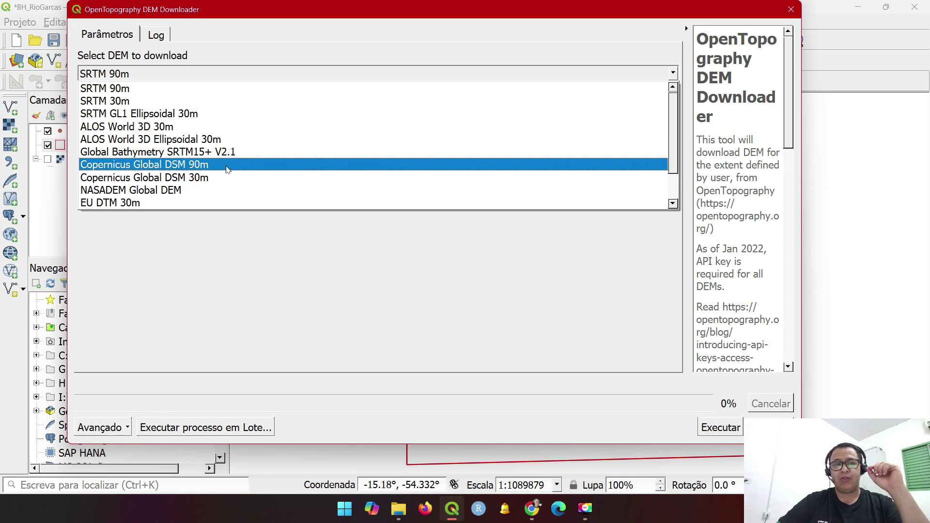
{"action": "left_click", "coordinate": [180, 88]}
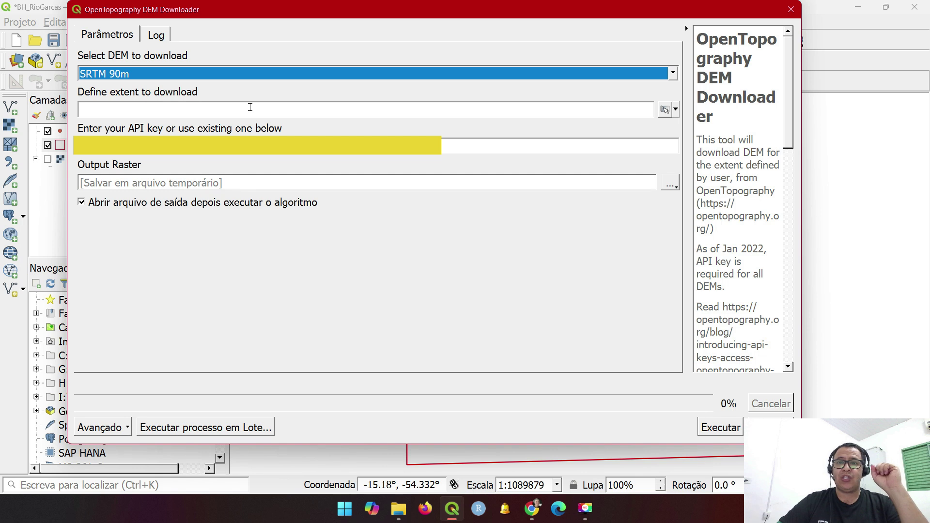
Define the DEM download extent from the RetanguloEnvolvente layer.
{"action": "left_click", "coordinate": [676, 111]}
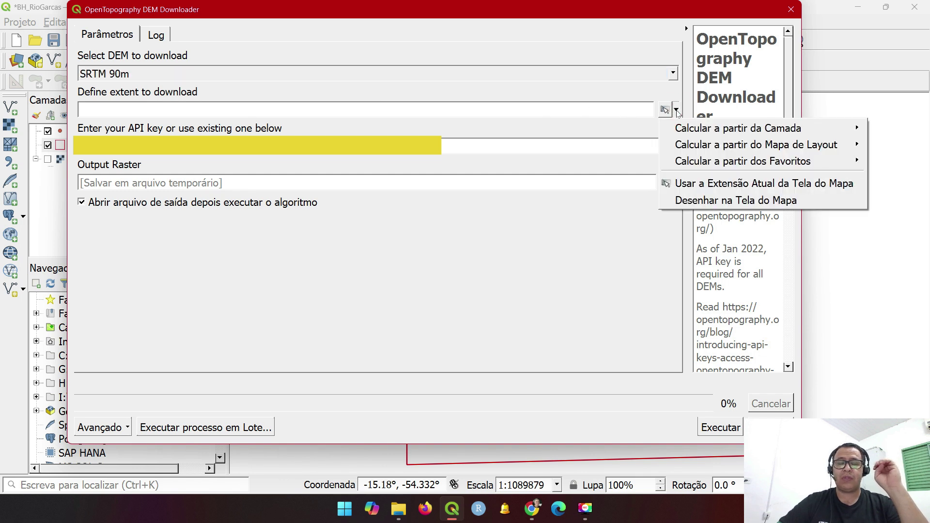
{"action": "mouse_move", "coordinate": [707, 133]}
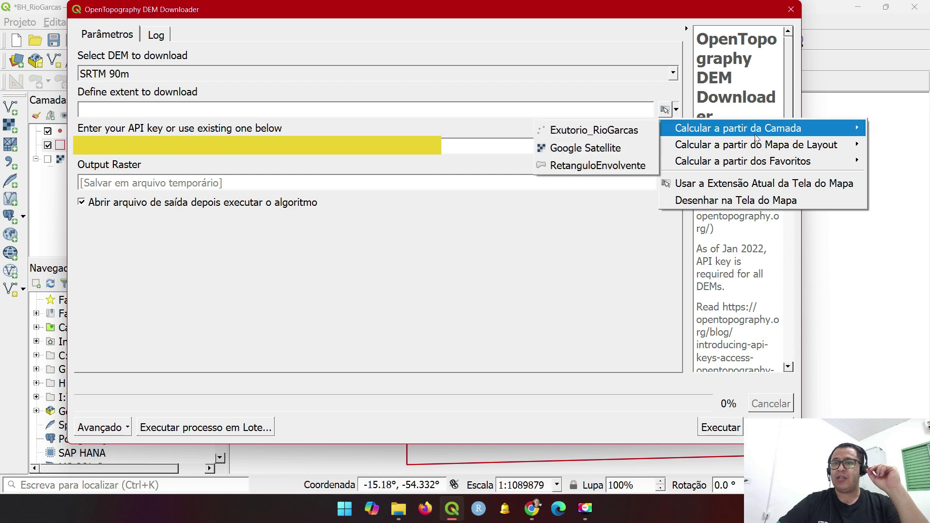
{"action": "left_click", "coordinate": [582, 166]}
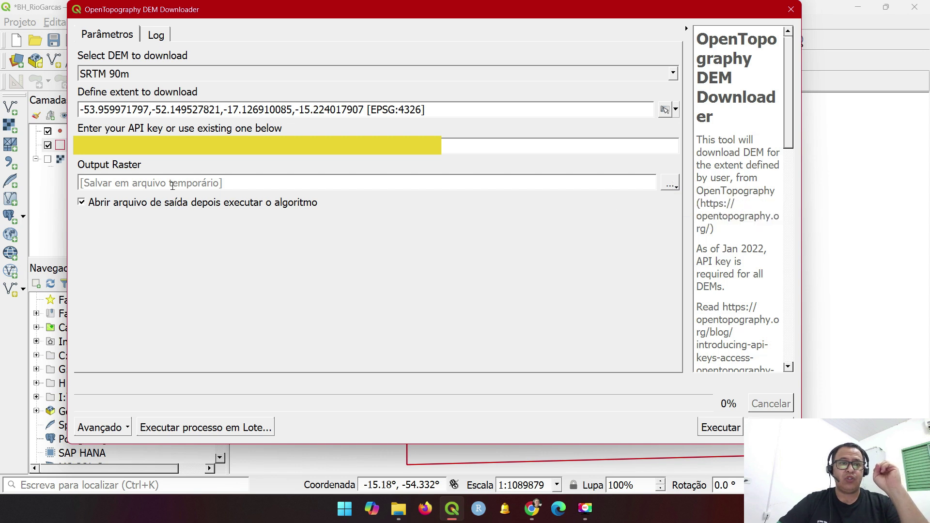
Set the output raster to SRTM_90m.tif in the Projeto_DEM/02_MDE folder and run the DEM download.
{"action": "left_click", "coordinate": [671, 183]}
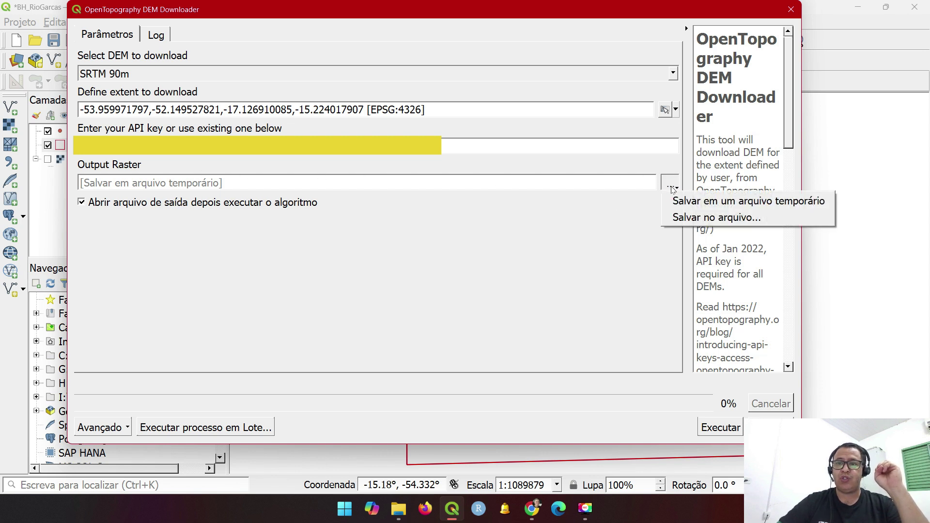
{"action": "left_click", "coordinate": [716, 217]}
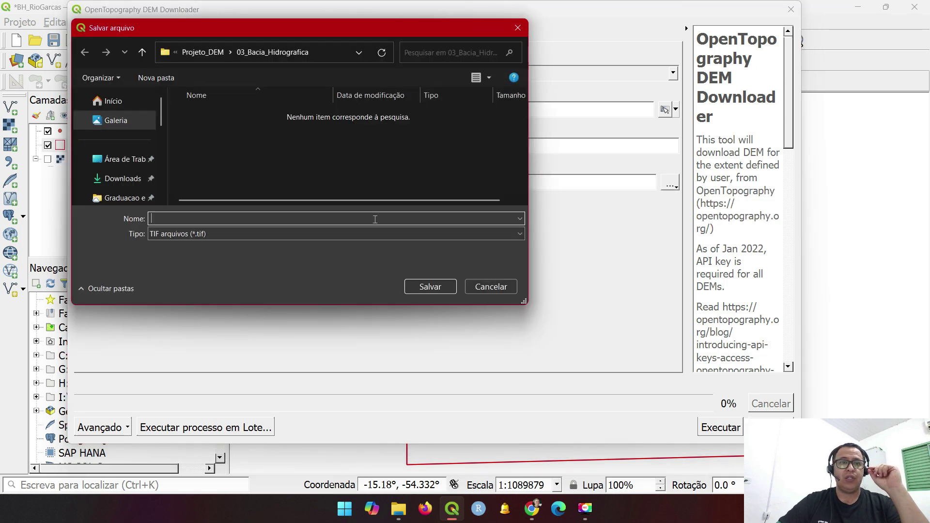
{"action": "left_click", "coordinate": [203, 52]}
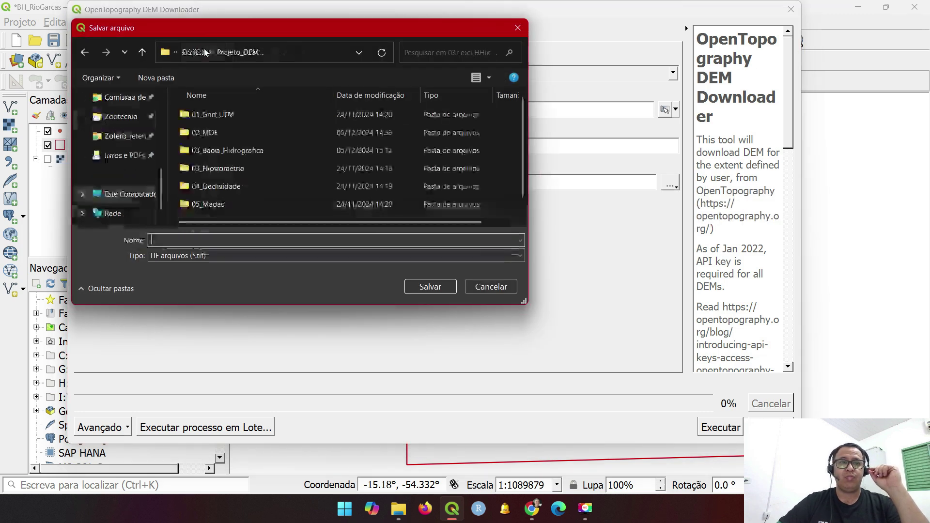
{"action": "double_click", "coordinate": [213, 134]}
{"action": "left_click", "coordinate": [242, 237]}
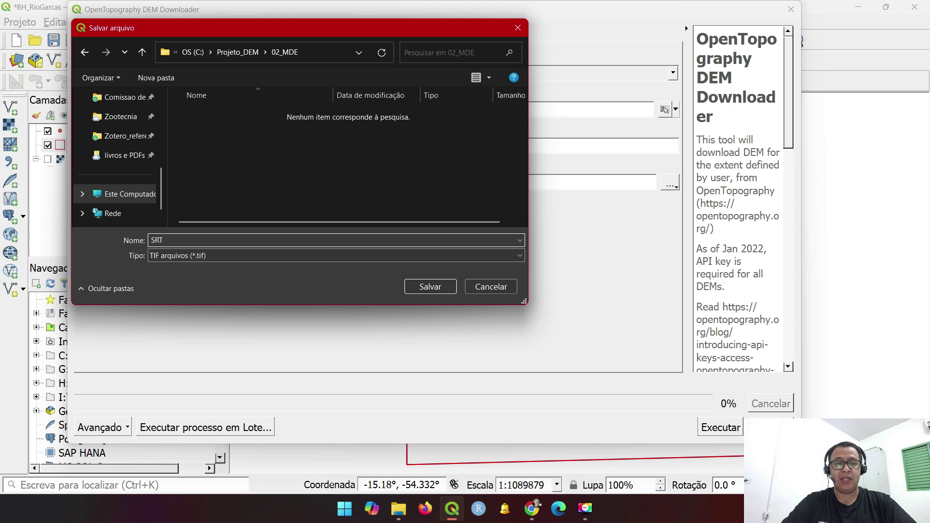
{"action": "type", "text": "SRTM_90m"}
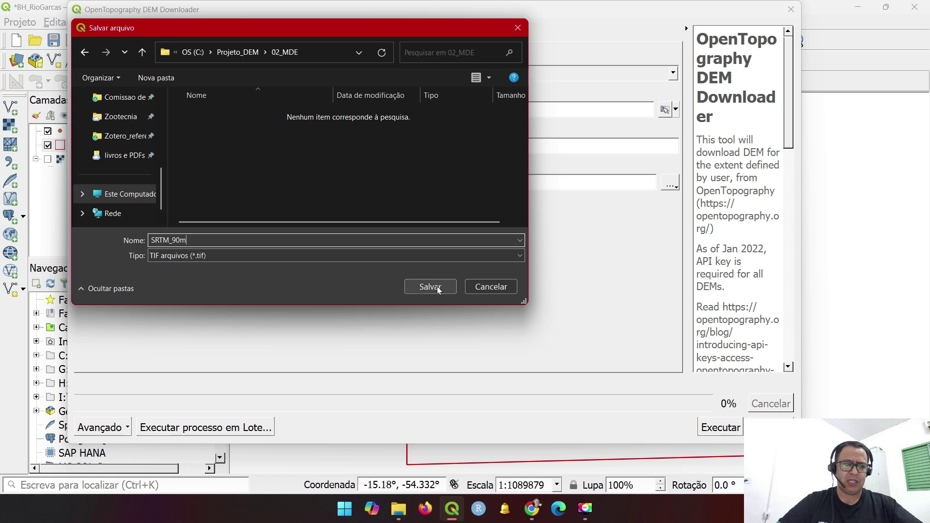
{"action": "left_click", "coordinate": [430, 287]}
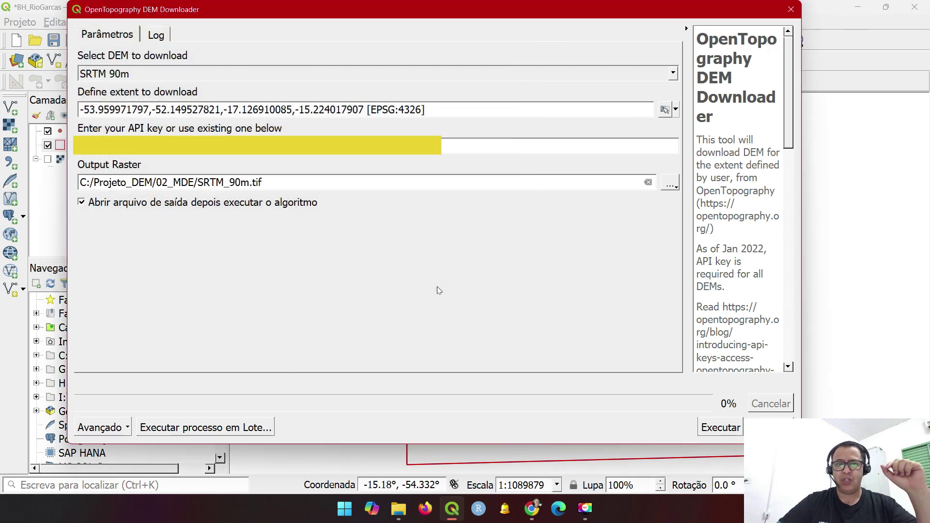
{"action": "left_click", "coordinate": [720, 428]}
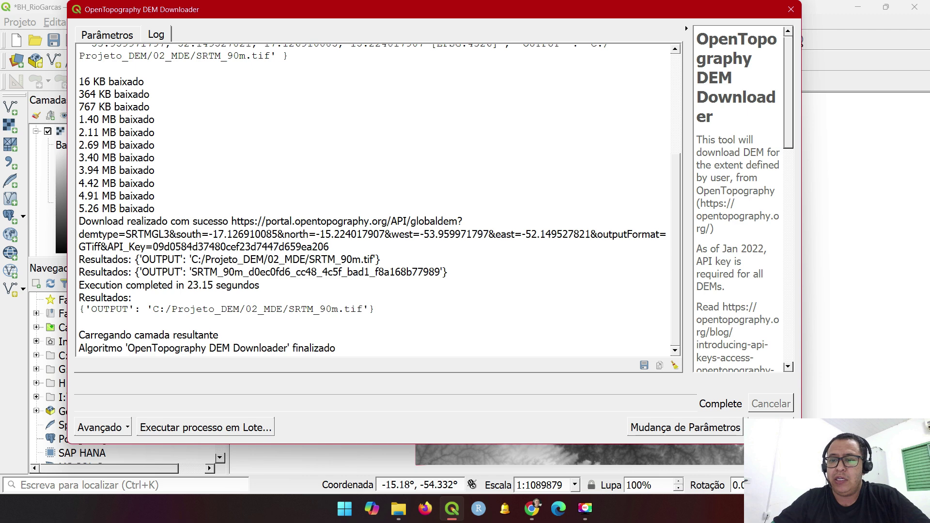
{"action": "key", "text": "Escape"}
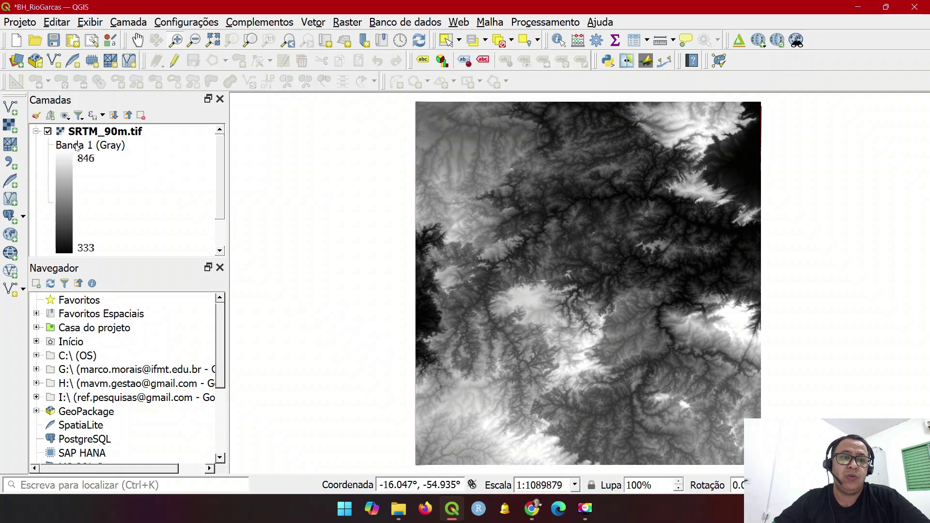
Save the project and collapse the SRTM_90m.tif layer's legend.
{"action": "left_click", "coordinate": [90, 135]}
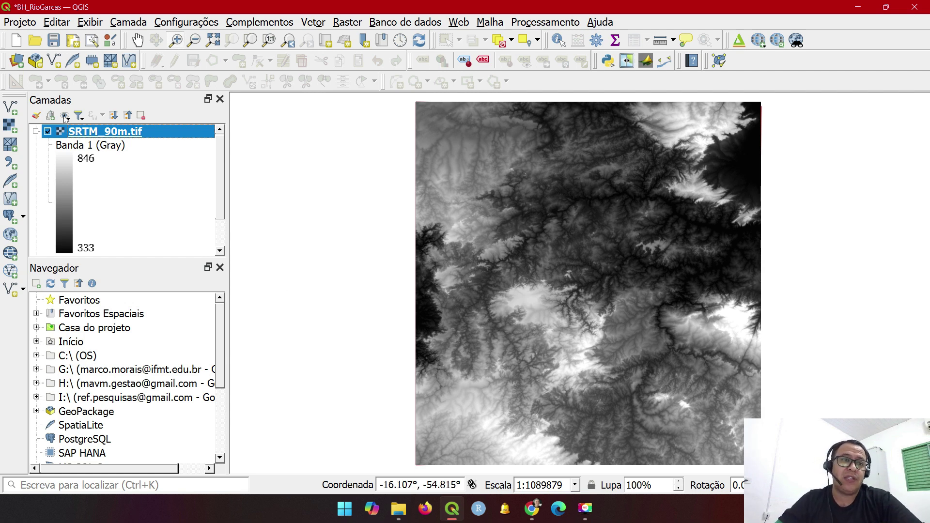
{"action": "left_click", "coordinate": [53, 40]}
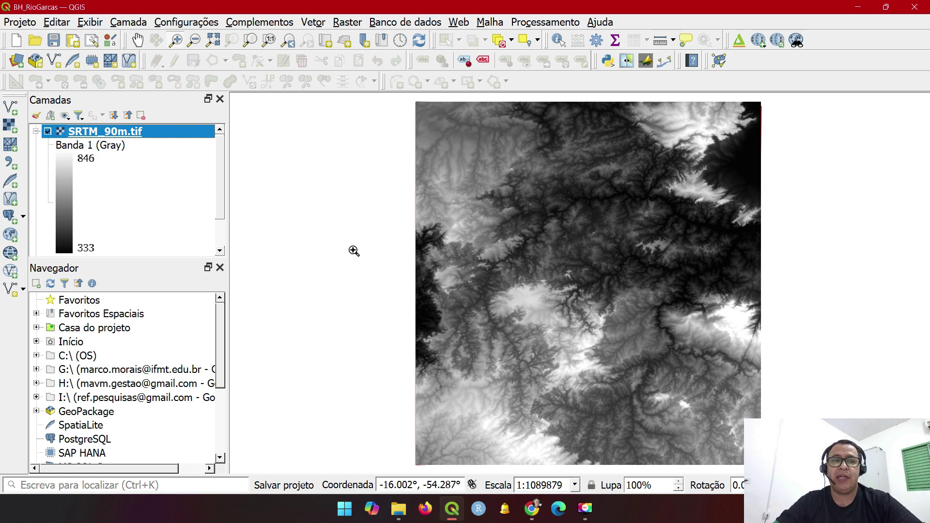
{"action": "left_click", "coordinate": [35, 132]}
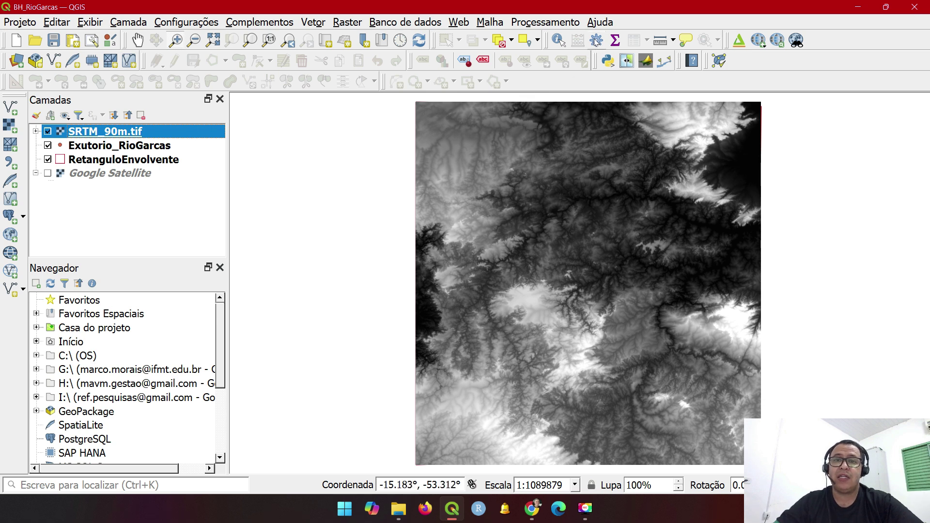
Search the plugin manager for "grass" to check whether the GRASS 8 and GRASS GIS provider plugins are enabled.
{"action": "left_click", "coordinate": [264, 25]}
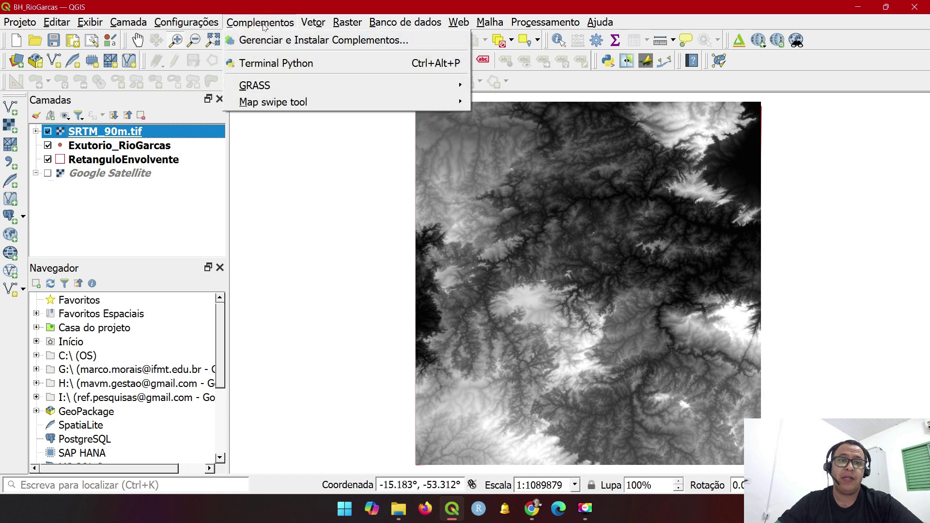
{"action": "left_click", "coordinate": [290, 44]}
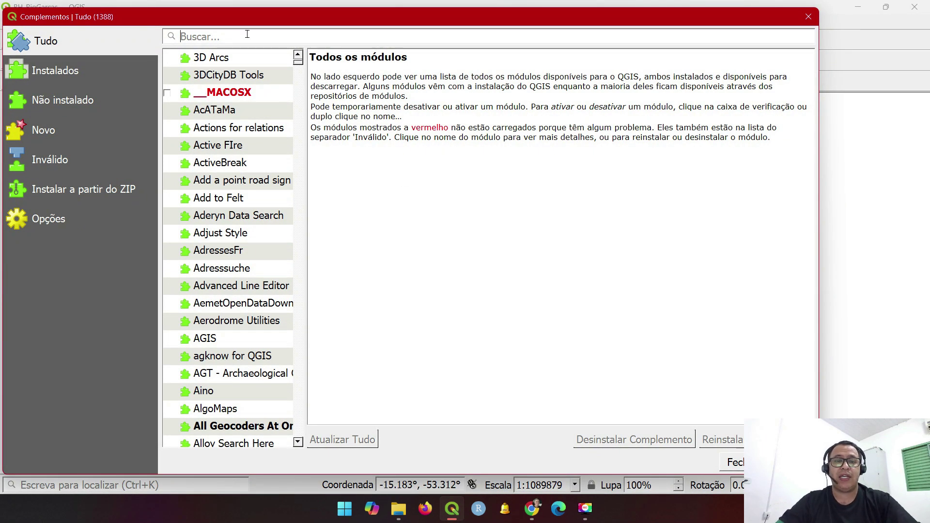
{"action": "left_click", "coordinate": [248, 34]}
{"action": "type", "text": "grass"}
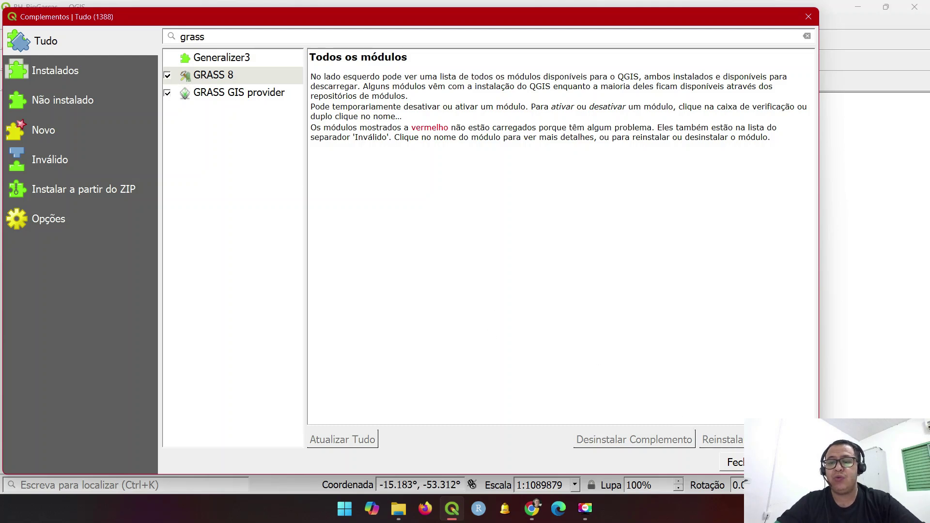
{"action": "left_click", "coordinate": [735, 462]}
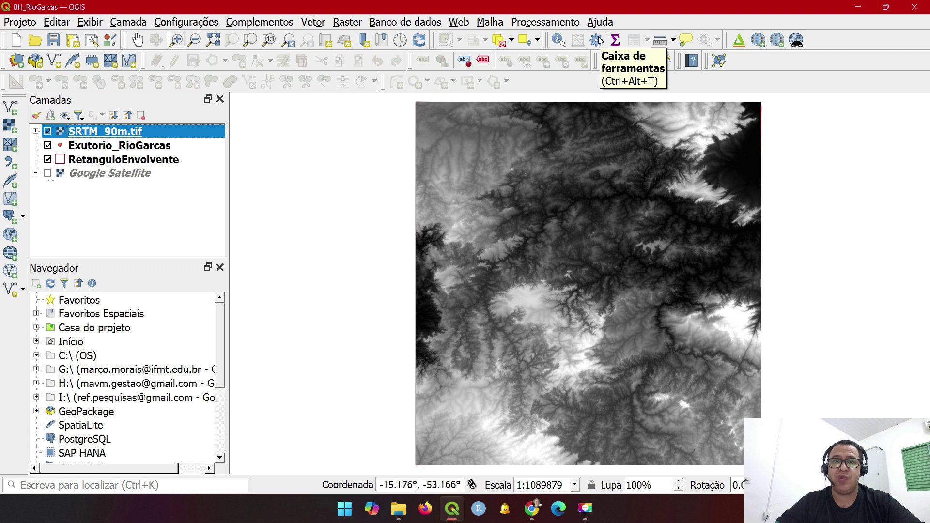
Find the GRASS r.fill.dir algorithm in the processing toolbox and open it for the SRTM_90m.tif elevation layer.
{"action": "left_click", "coordinate": [597, 40]}
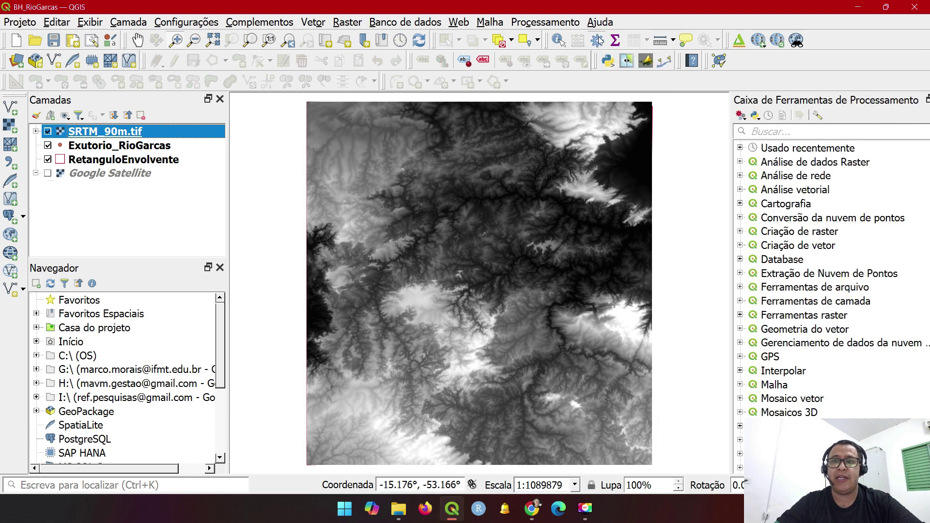
{"action": "left_click", "coordinate": [794, 131]}
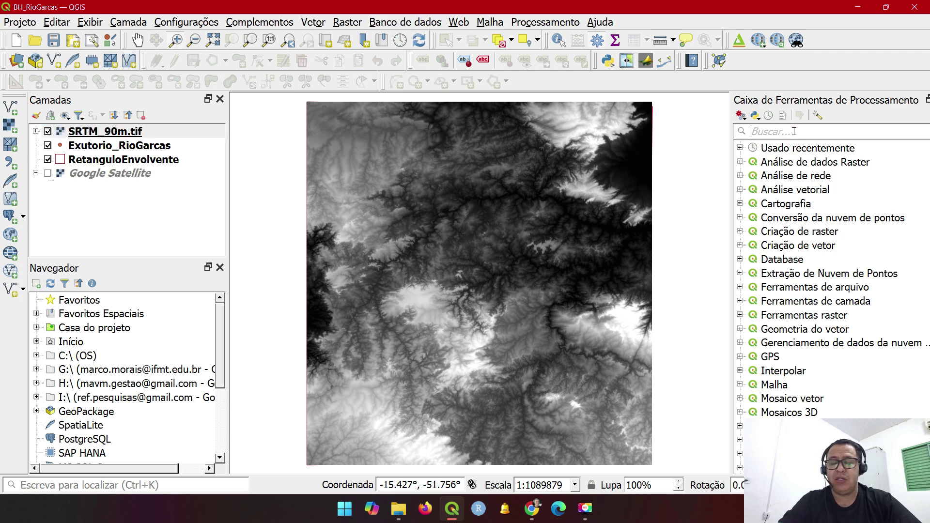
{"action": "type", "text": "r"}
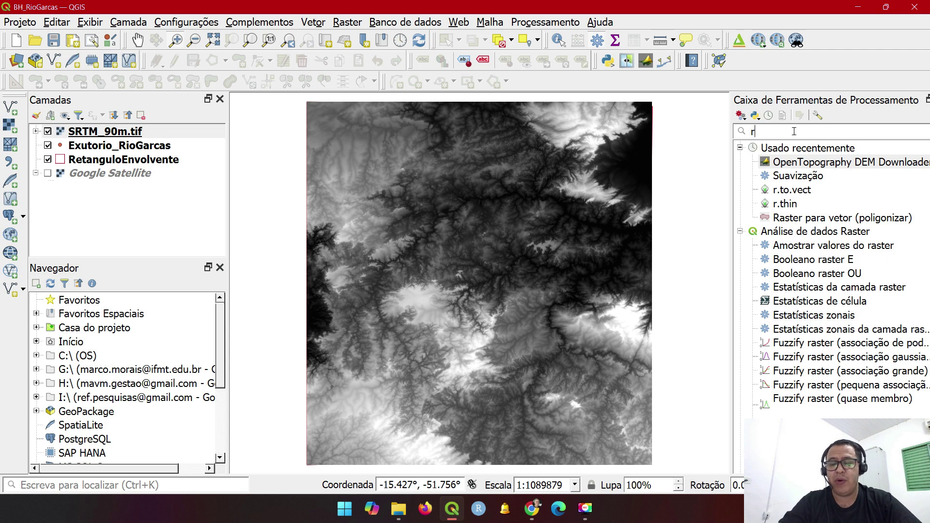
{"action": "type", "text": ".fil"}
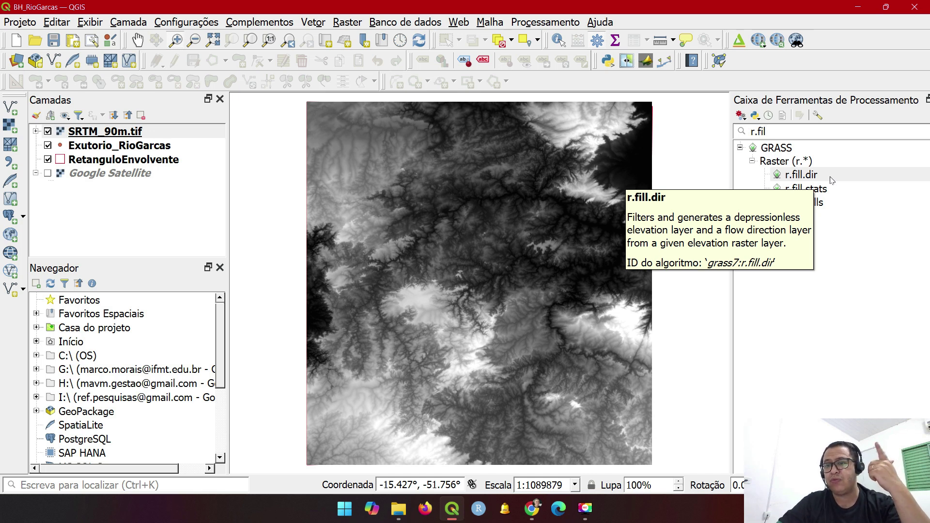
{"action": "double_click", "coordinate": [801, 175]}
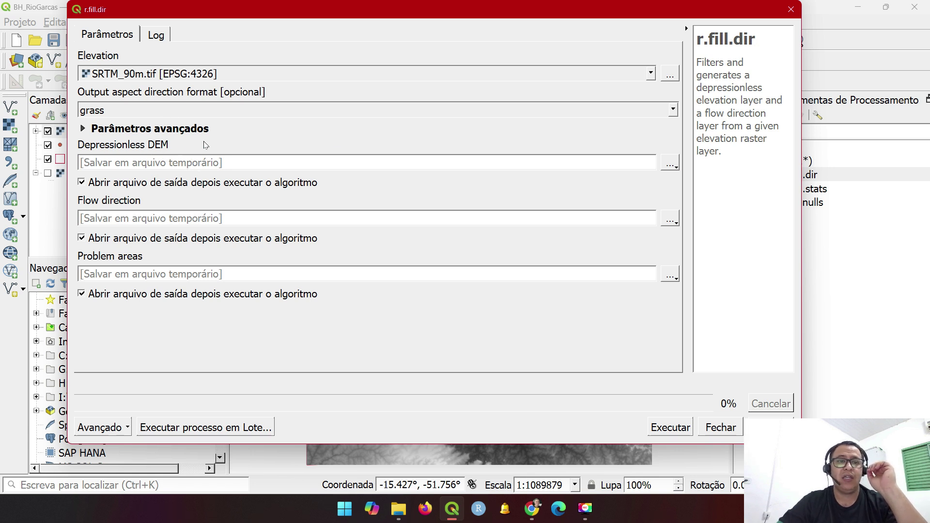
Set the Depressionless DEM output to SRTM_90m_Fill.tif in the Projeto_DEM/02_MDE folder.
{"action": "left_click", "coordinate": [673, 168]}
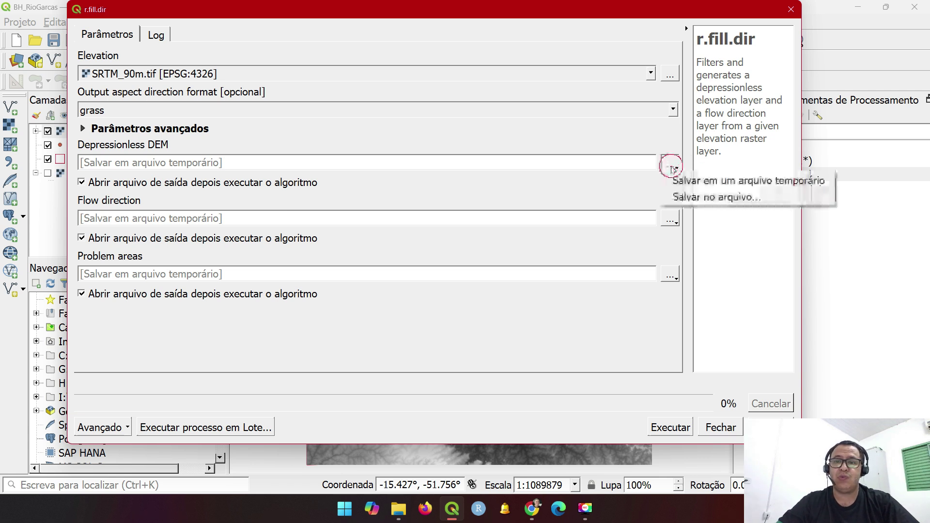
{"action": "left_click", "coordinate": [693, 199]}
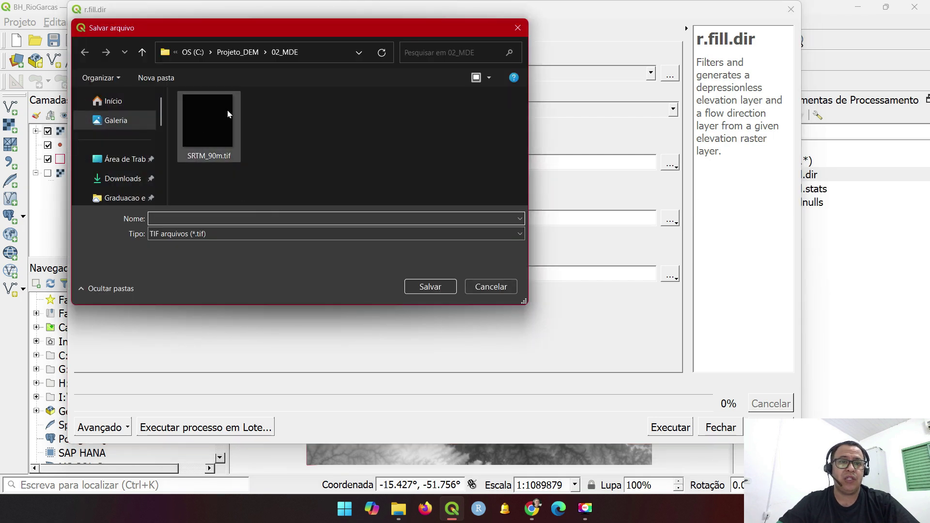
{"action": "left_click", "coordinate": [208, 132]}
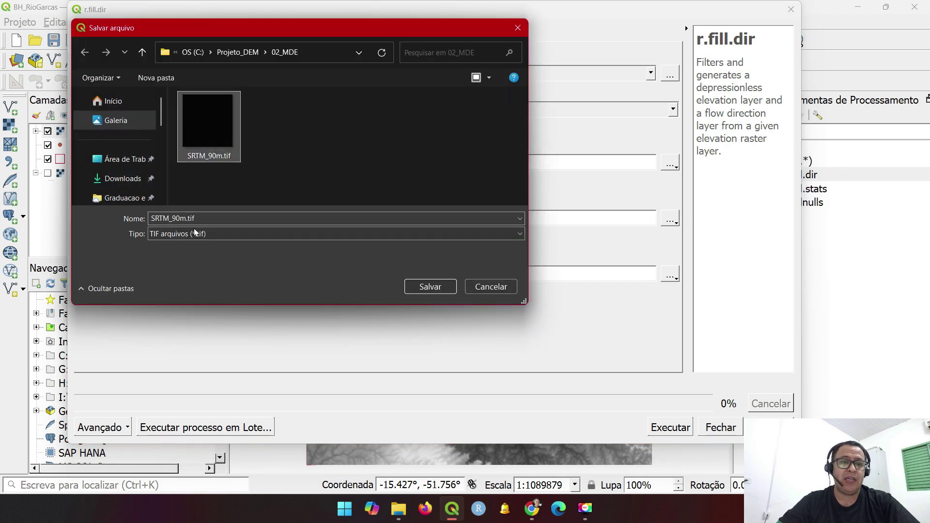
{"action": "left_click", "coordinate": [186, 217]}
{"action": "left_click", "coordinate": [186, 218]}
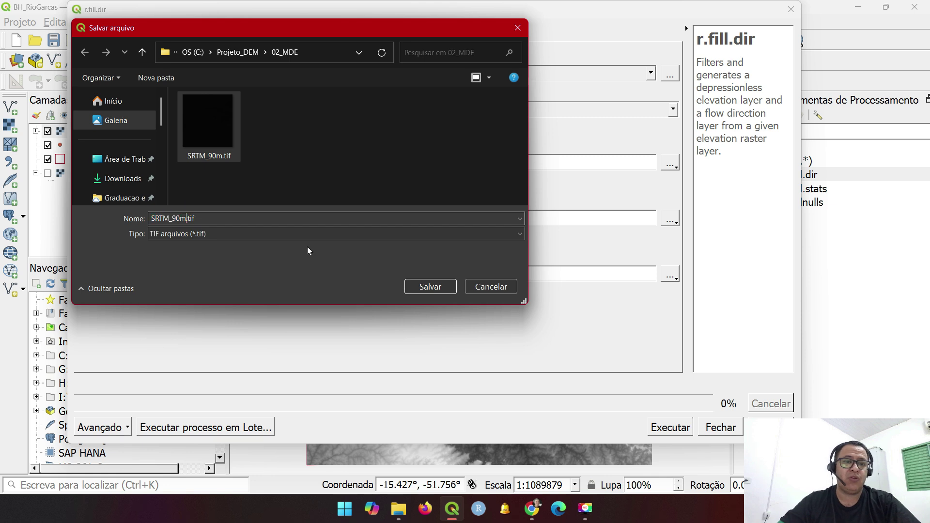
{"action": "type", "text": "_f"}
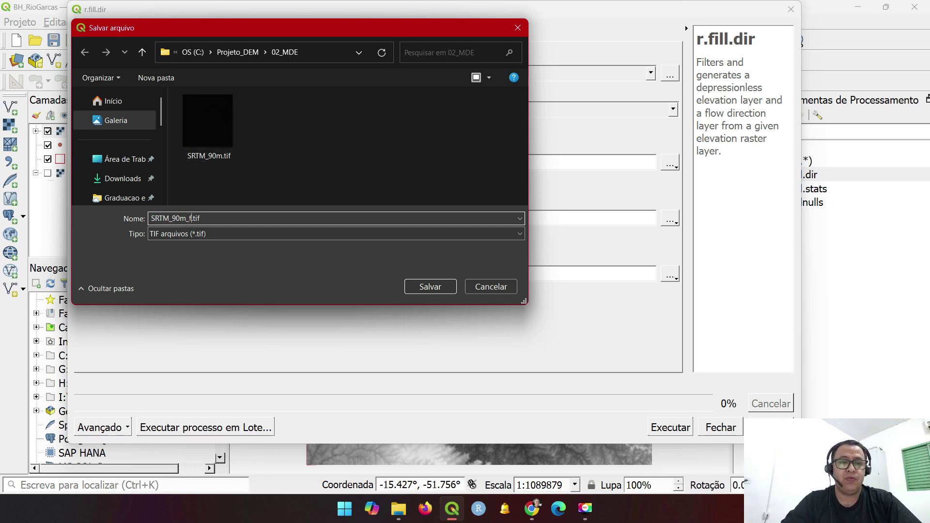
{"action": "key", "text": "BackSpace"}
{"action": "type", "text": "FILL"}
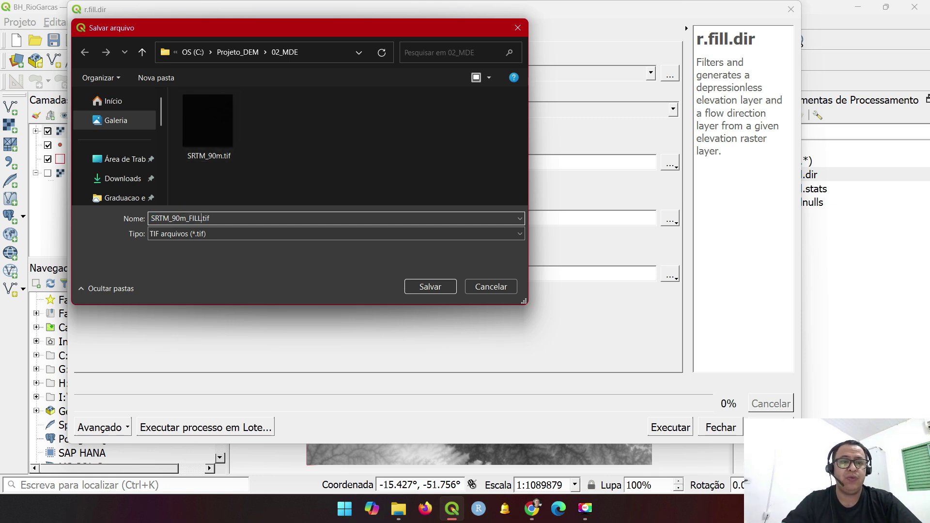
{"action": "key", "text": "BackSpace"}
{"action": "key", "text": "BackSpace"}
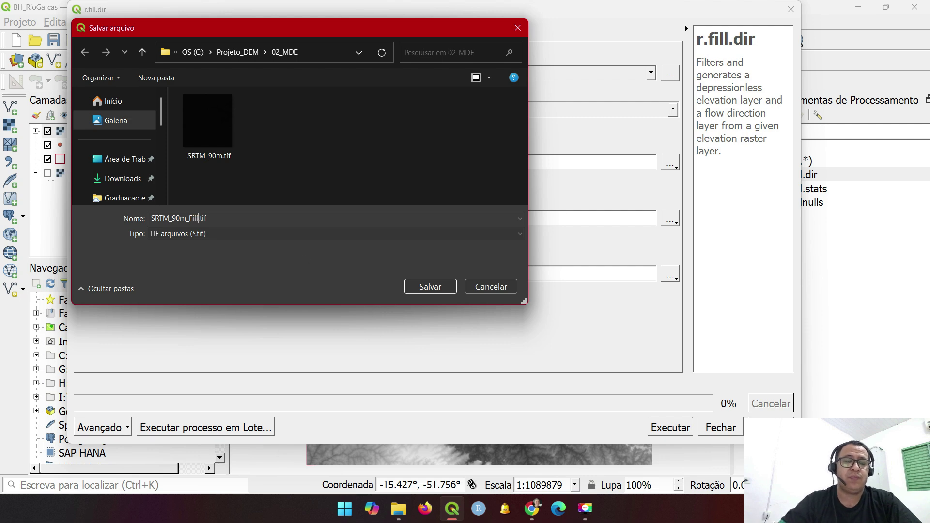
{"action": "left_click", "coordinate": [409, 287]}
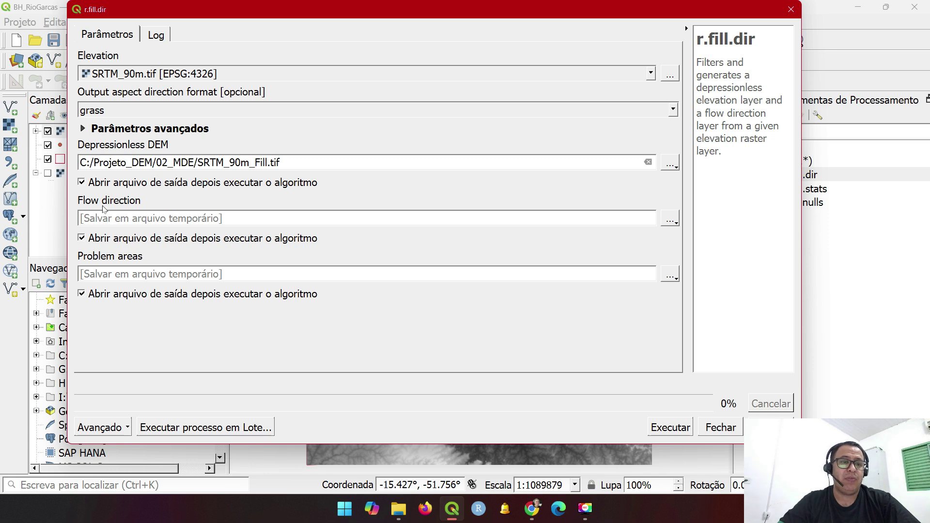
Turn off loading of the flow direction output and save the problem areas raster as SRTM_90m_Prob.tif in 02_MDE.
{"action": "left_click", "coordinate": [81, 240]}
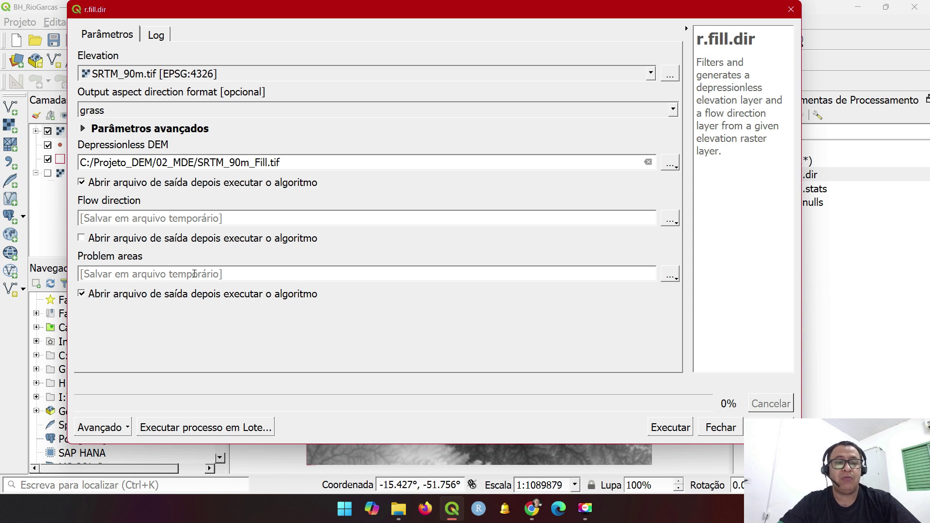
{"action": "left_click", "coordinate": [670, 275]}
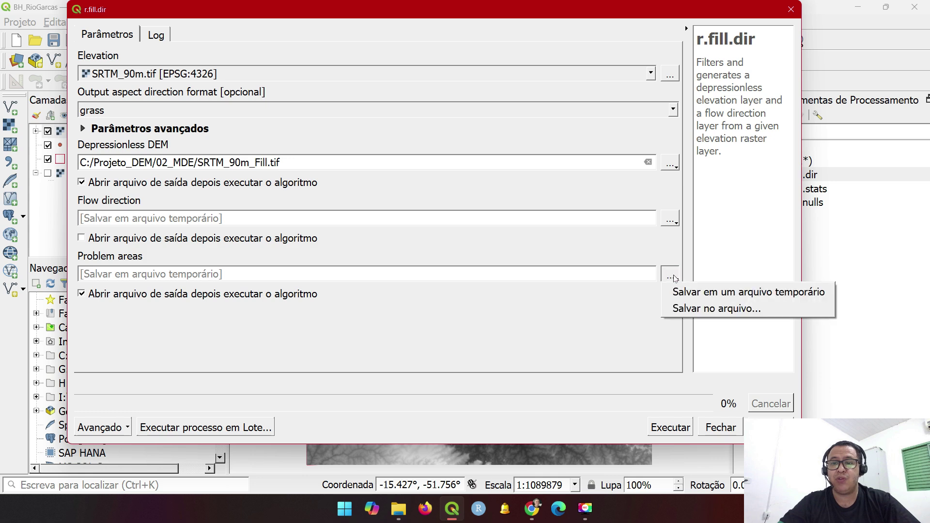
{"action": "left_click", "coordinate": [707, 309]}
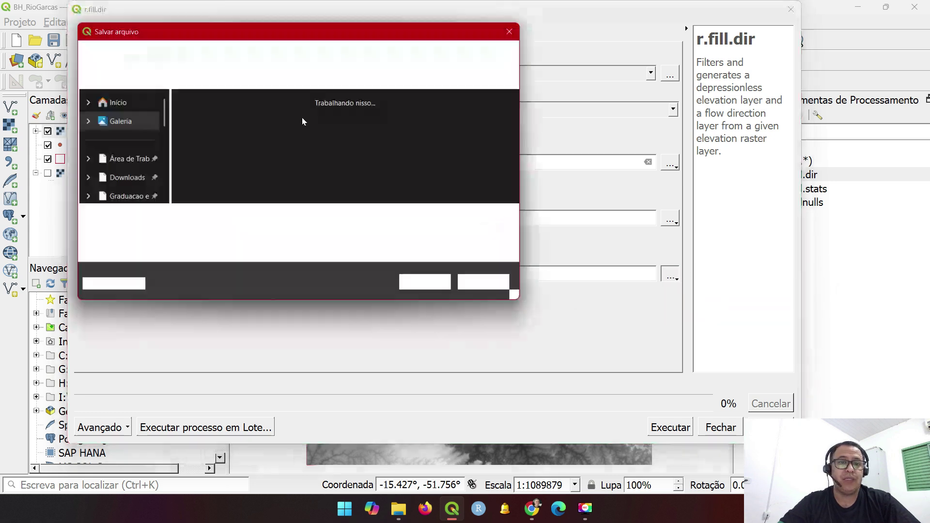
{"action": "left_click", "coordinate": [210, 141]}
{"action": "left_click", "coordinate": [189, 218]}
{"action": "left_click", "coordinate": [187, 218]}
{"action": "type", "text": "_Prob.tif"}
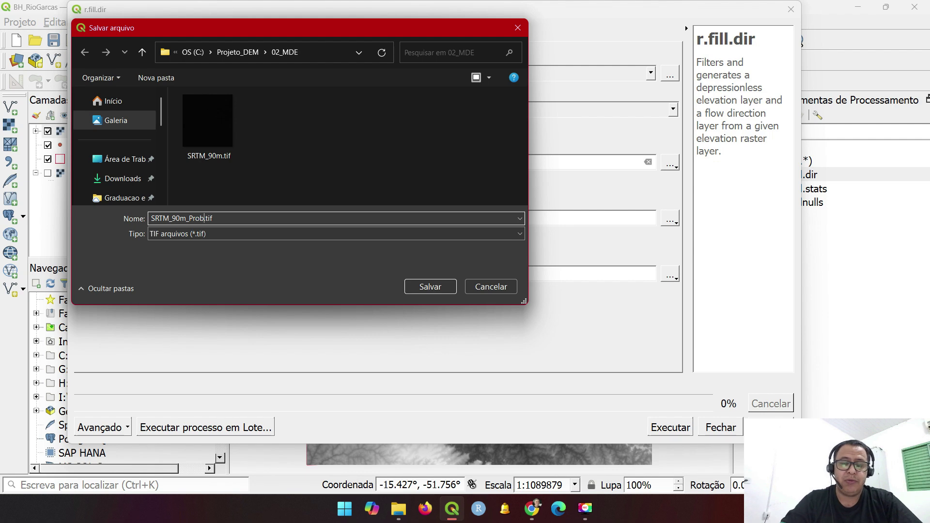
{"action": "type", "text": "b"}
{"action": "left_click", "coordinate": [429, 286]}
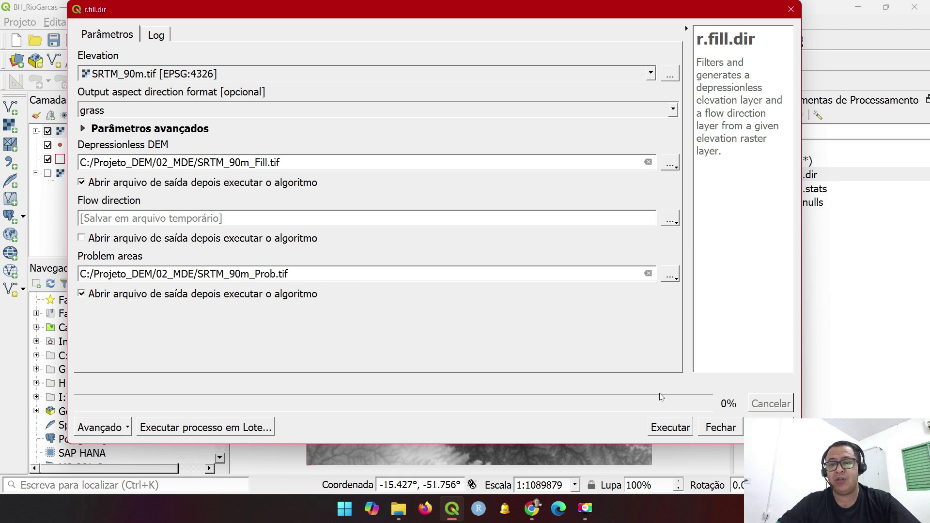
Run r.fill.dir, close its dialog and collapse the legends of the resulting raster layers.
{"action": "left_click", "coordinate": [680, 428]}
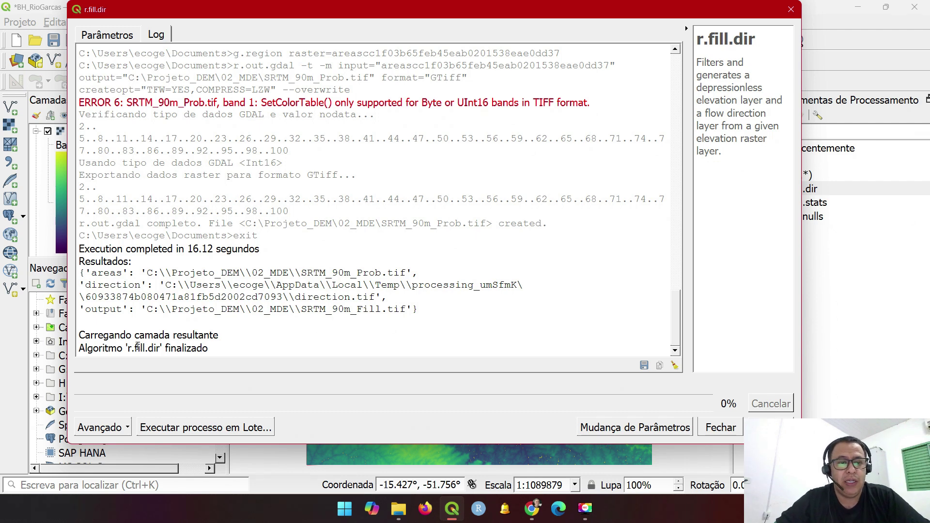
{"action": "left_click", "coordinate": [718, 425]}
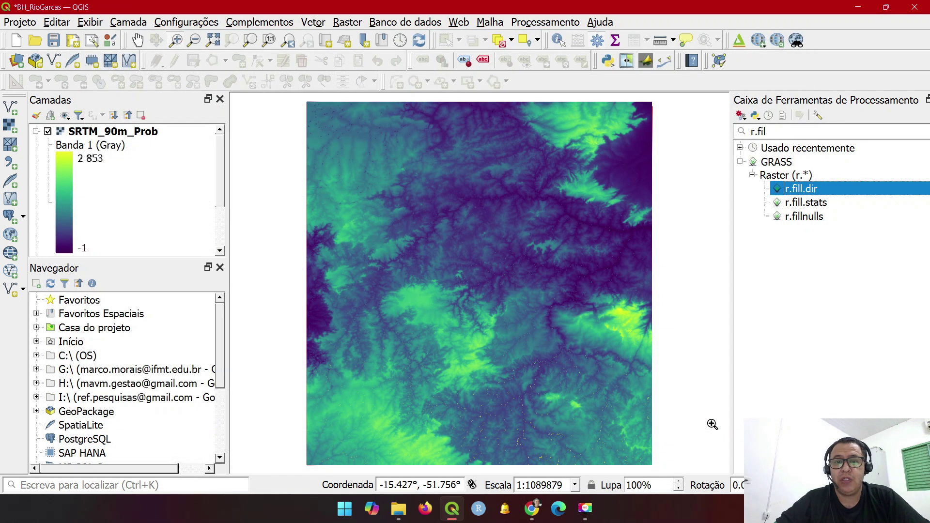
{"action": "left_click", "coordinate": [35, 133]}
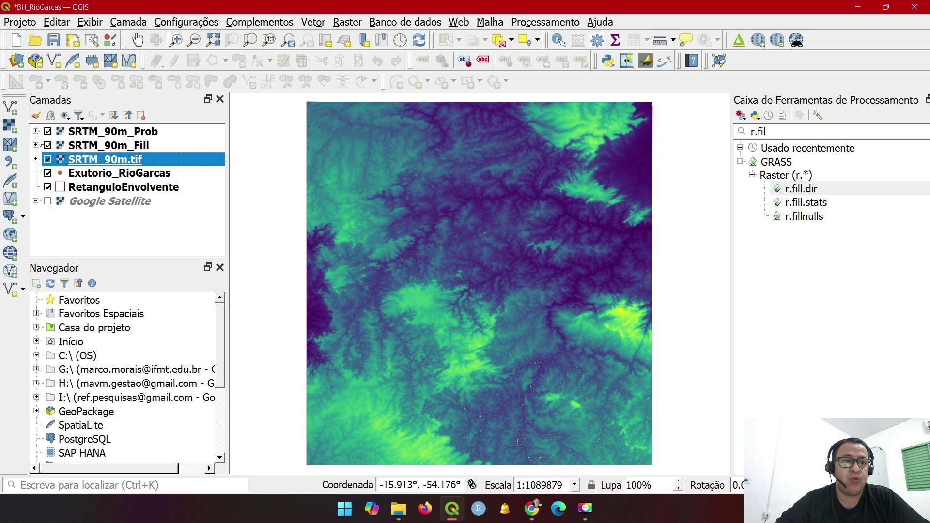
{"action": "left_click", "coordinate": [35, 132]}
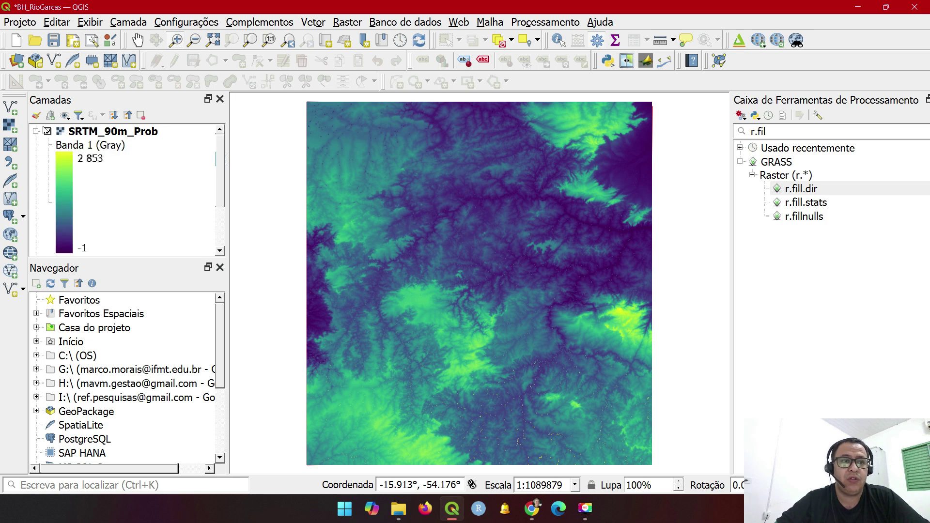
{"action": "left_click", "coordinate": [36, 132]}
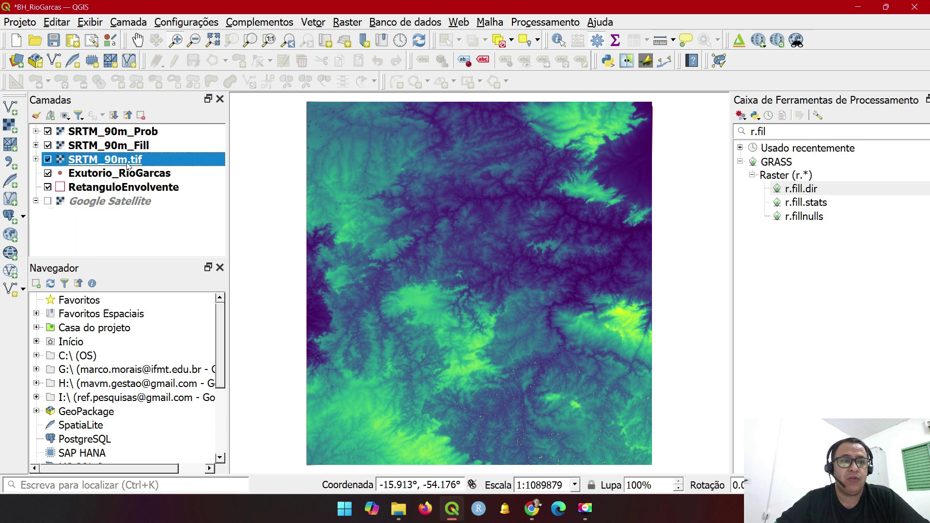
Hide the SRTM_90m_Prob layer and check the legend of the SRTM_90m_Fill layer, leaving it collapsed.
{"action": "left_click", "coordinate": [131, 146]}
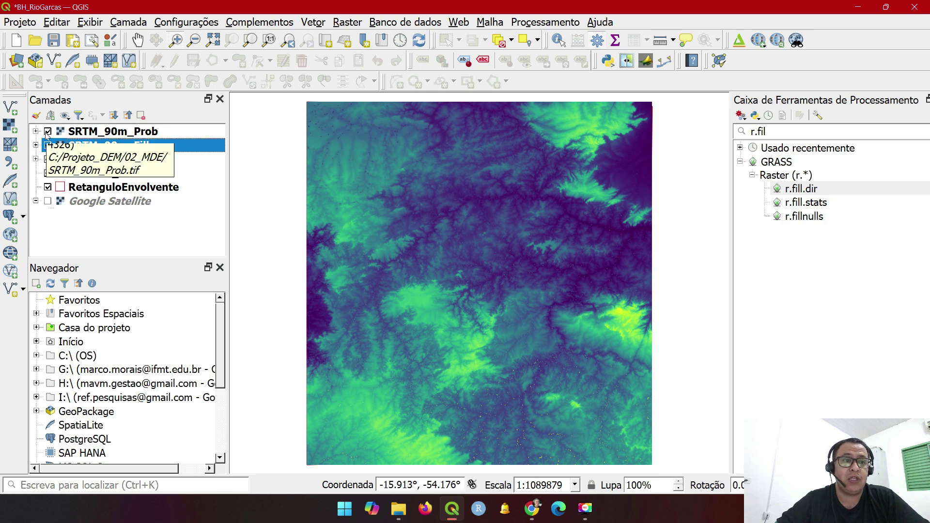
{"action": "left_click", "coordinate": [47, 135]}
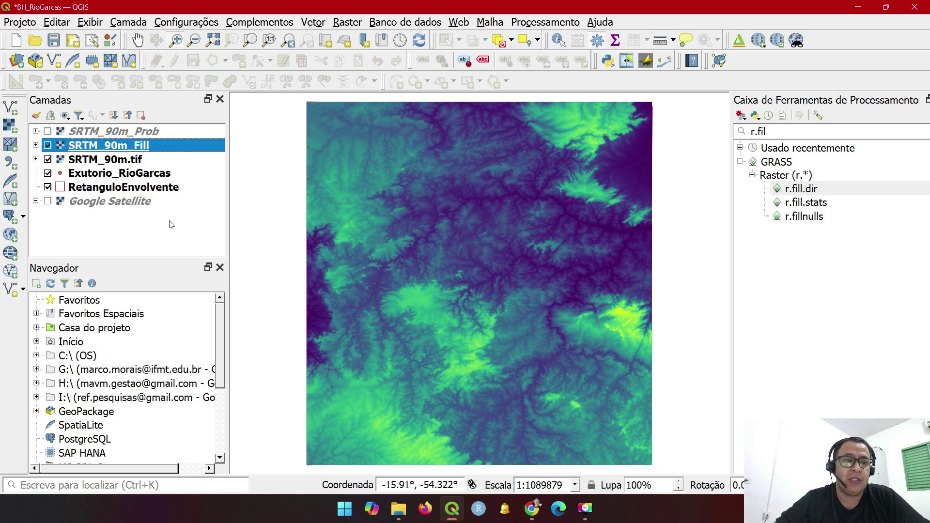
{"action": "left_click", "coordinate": [36, 147]}
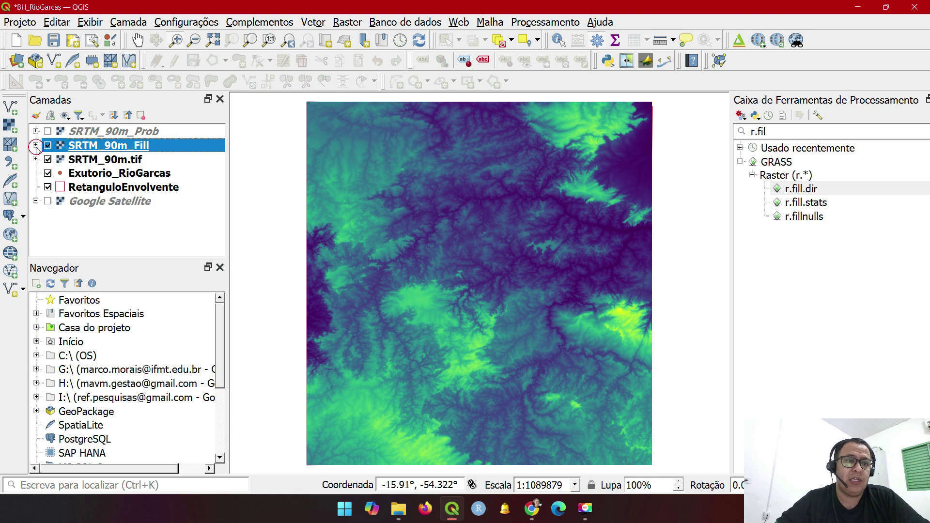
{"action": "left_click", "coordinate": [36, 146]}
{"action": "left_click", "coordinate": [35, 146]}
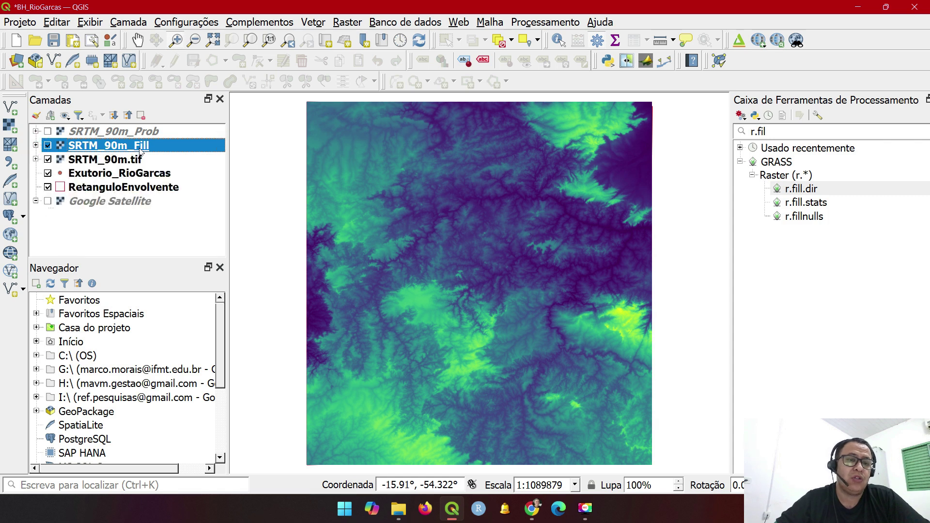
Copy the style of the SRTM_90m.tif layer and apply it to the SRTM_90m_Fill layer.
{"action": "left_click", "coordinate": [114, 161]}
{"action": "right_click", "coordinate": [116, 162]}
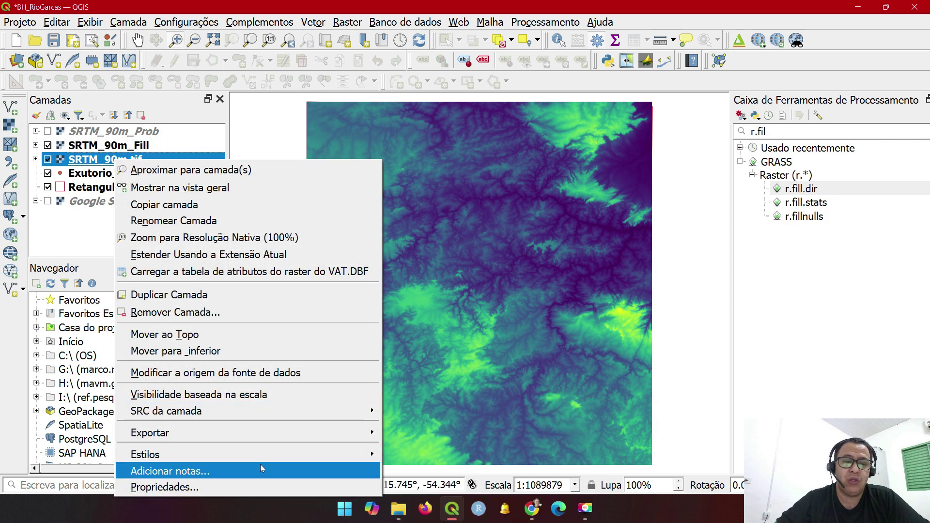
{"action": "mouse_move", "coordinate": [284, 454]}
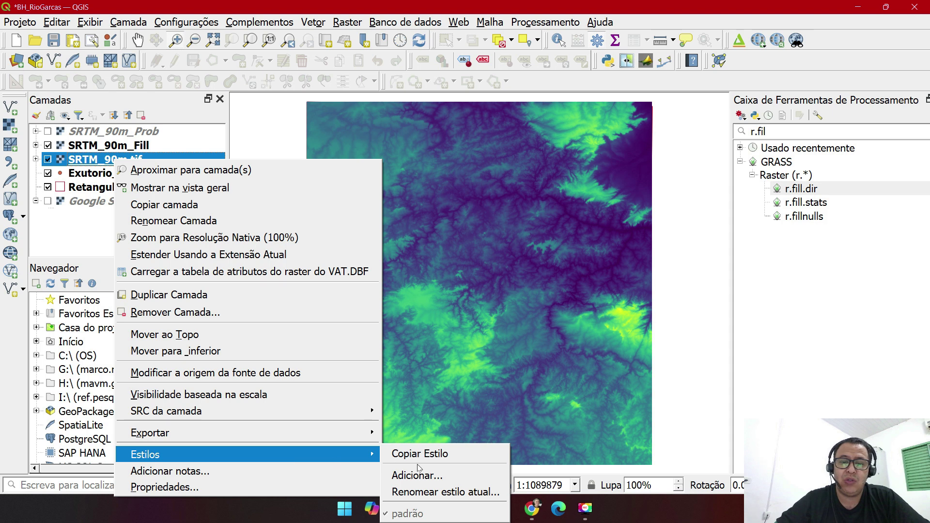
{"action": "left_click", "coordinate": [448, 457]}
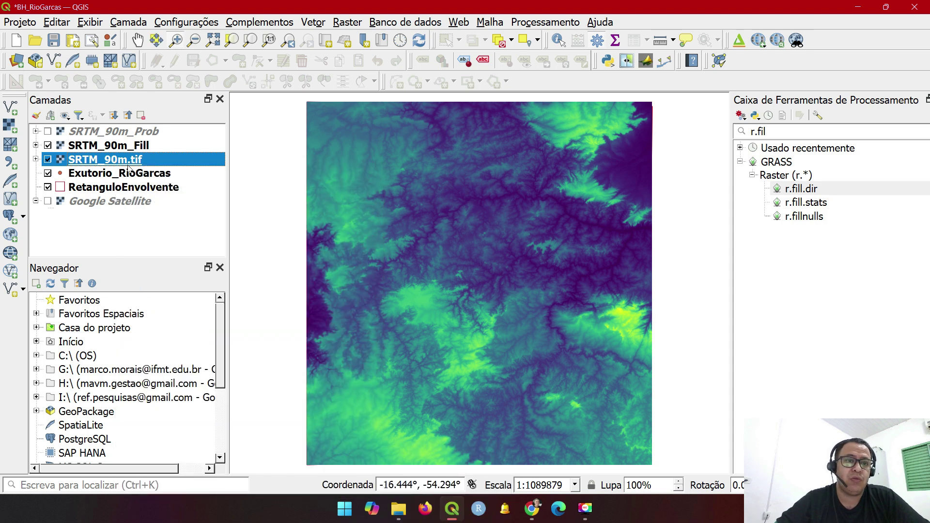
{"action": "left_click", "coordinate": [128, 147]}
{"action": "right_click", "coordinate": [127, 147]}
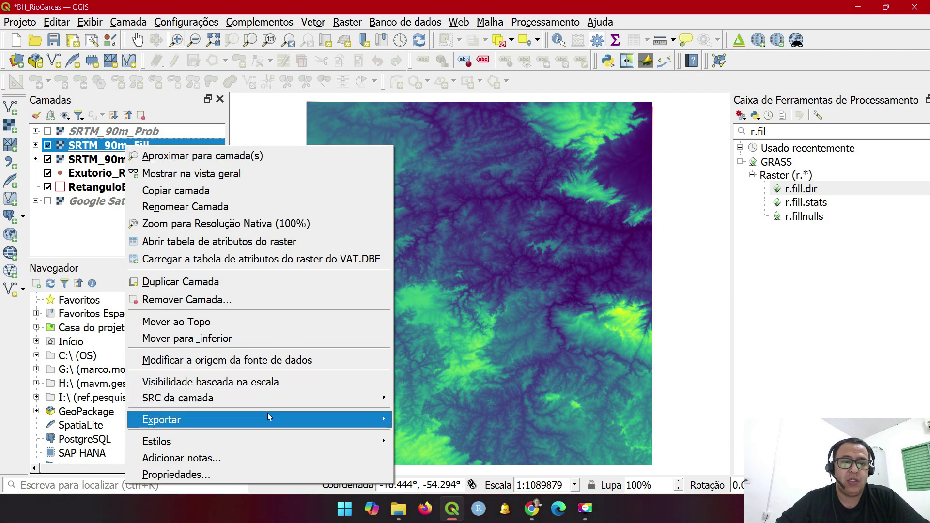
{"action": "mouse_move", "coordinate": [282, 441]}
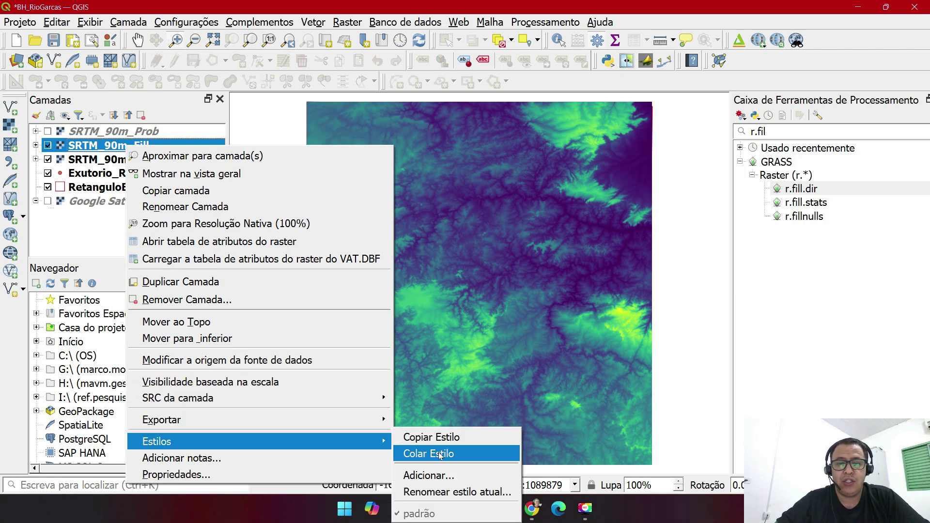
{"action": "left_click", "coordinate": [438, 454]}
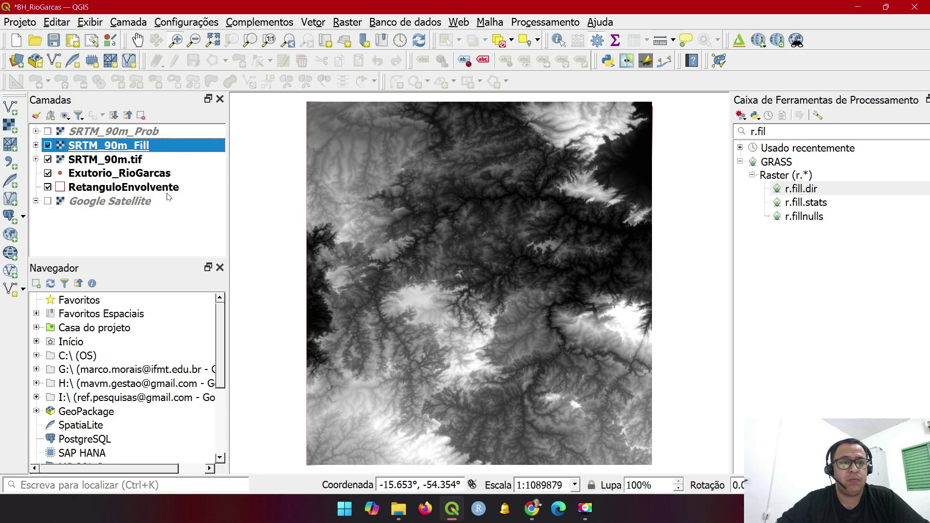
Switch the SRTM_90m_Fill layer's visibility off and on repeatedly to compare the filled DEM with the original SRTM_90m.tif.
{"action": "left_click", "coordinate": [49, 146]}
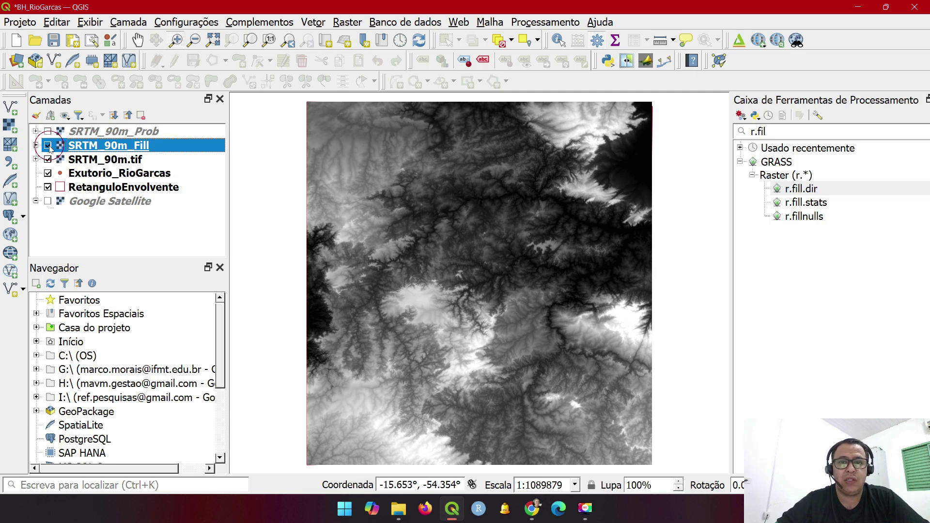
{"action": "left_click", "coordinate": [49, 146]}
{"action": "left_click", "coordinate": [48, 145]}
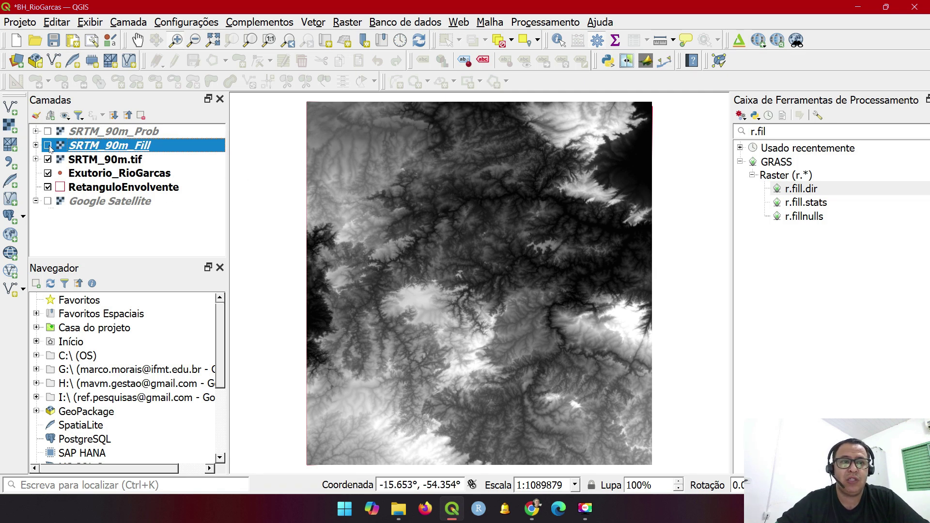
{"action": "left_click", "coordinate": [48, 145]}
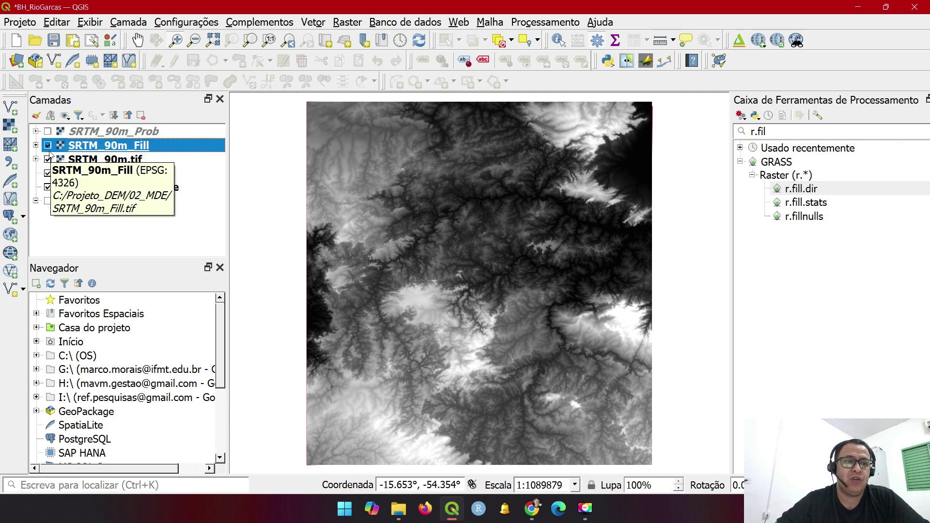
{"action": "left_click", "coordinate": [48, 147]}
{"action": "left_click", "coordinate": [47, 148]}
Hide the SRTM_90m_Fill, SRTM_90m.tif and Exutorio_RioGarcas layers and show SRTM_90m_Prob to inspect its problem areas up close.
{"action": "left_click", "coordinate": [48, 146]}
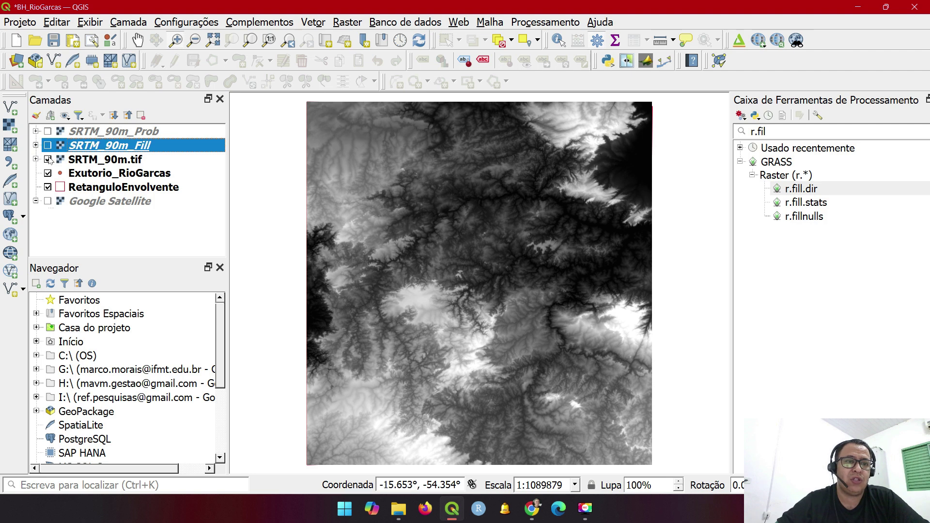
{"action": "left_click", "coordinate": [48, 160]}
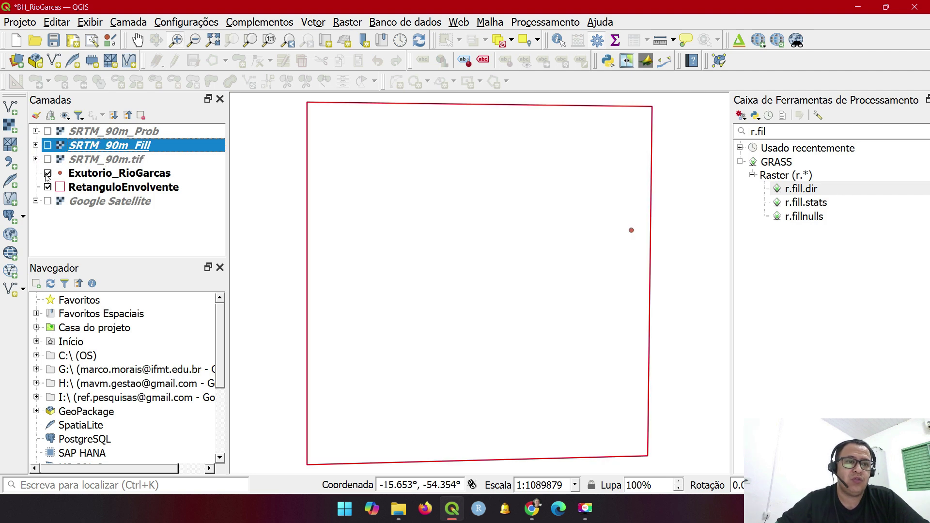
{"action": "left_click", "coordinate": [47, 173]}
{"action": "left_click", "coordinate": [47, 131]}
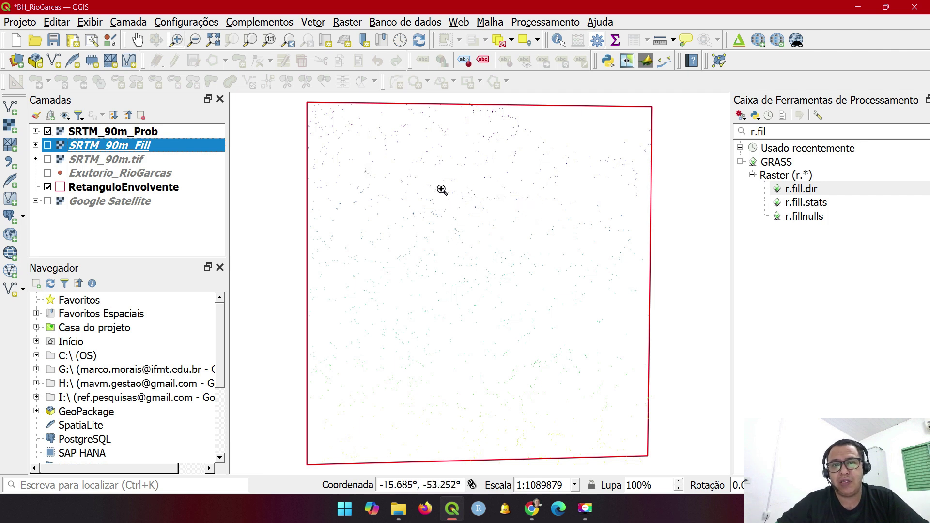
{"action": "left_click_drag", "start_coordinate": [450, 177], "coordinate": [477, 205]}
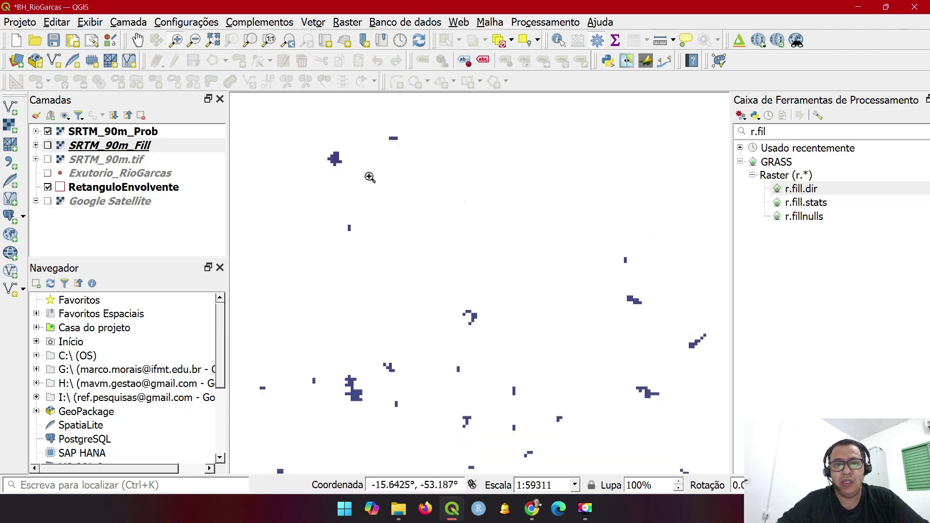
Inspect the cluster of problem cells near the map's northwest up close, and remove the SRTM_90m_Prob layer from the project.
{"action": "left_click_drag", "start_coordinate": [314, 149], "coordinate": [368, 180]}
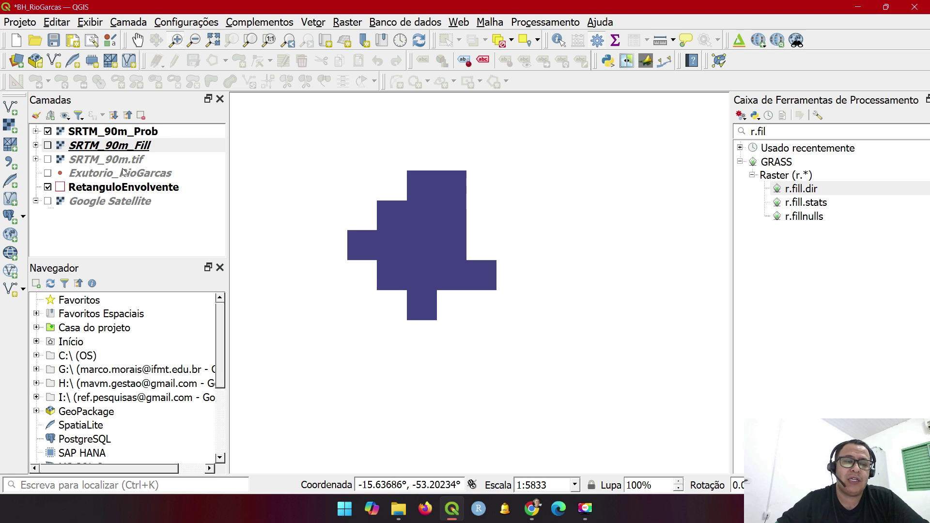
{"action": "left_click", "coordinate": [115, 132]}
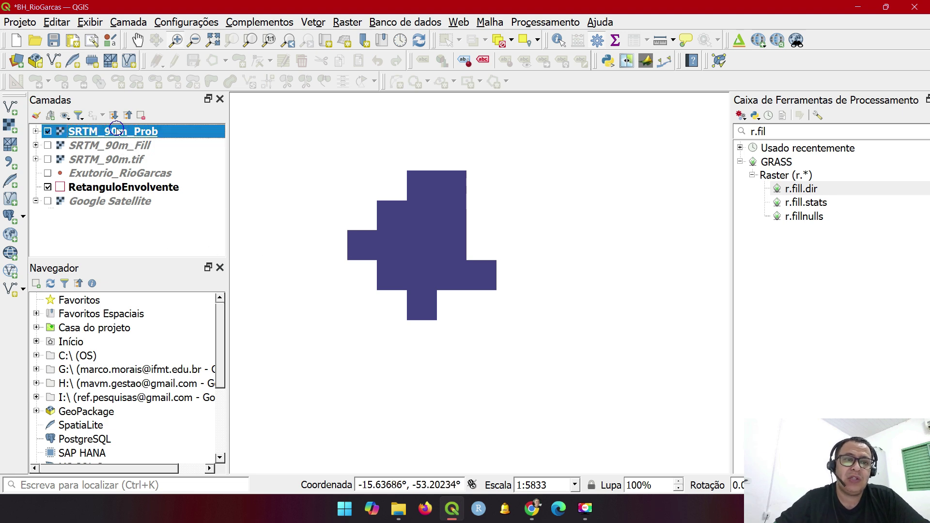
{"action": "right_click", "coordinate": [115, 132]}
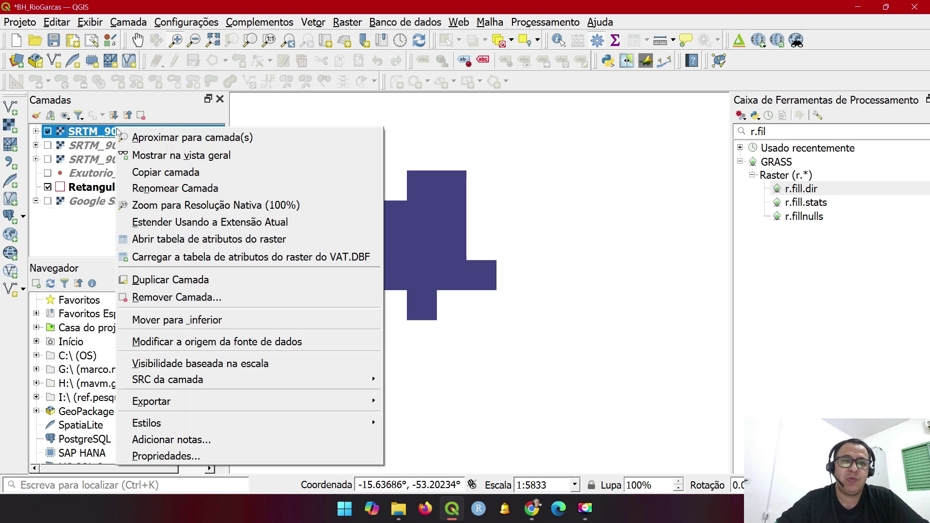
{"action": "left_click", "coordinate": [226, 296]}
{"action": "left_click", "coordinate": [448, 266]}
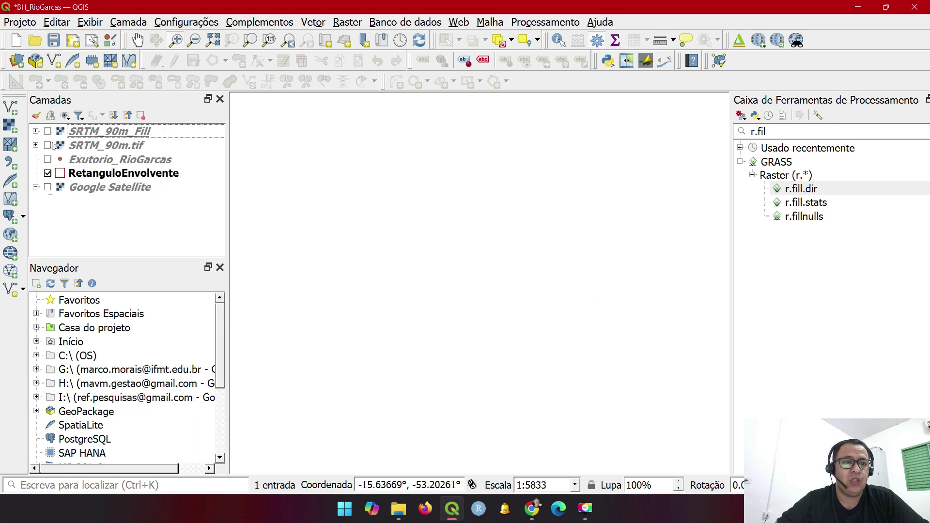
Show the SRTM_90m_Fill layer and fit the map view to its full extent.
{"action": "left_click", "coordinate": [47, 132]}
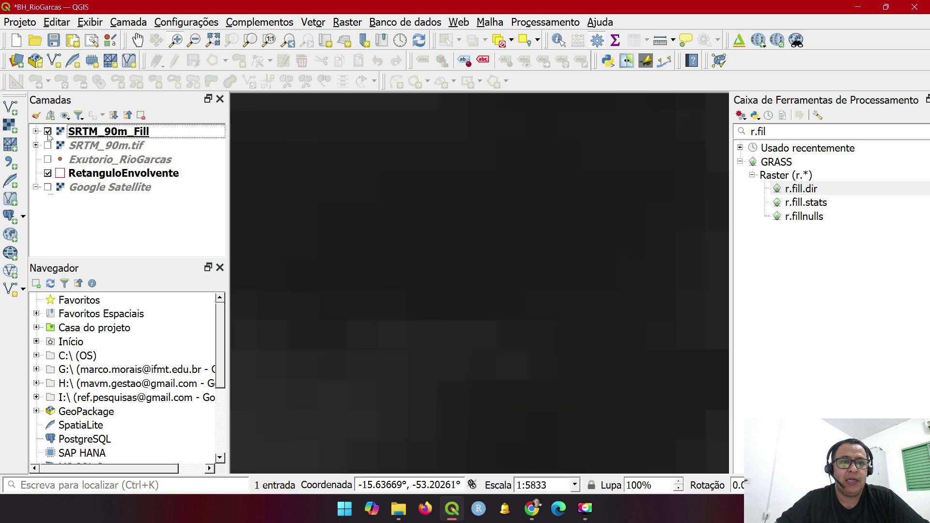
{"action": "right_click", "coordinate": [123, 132]}
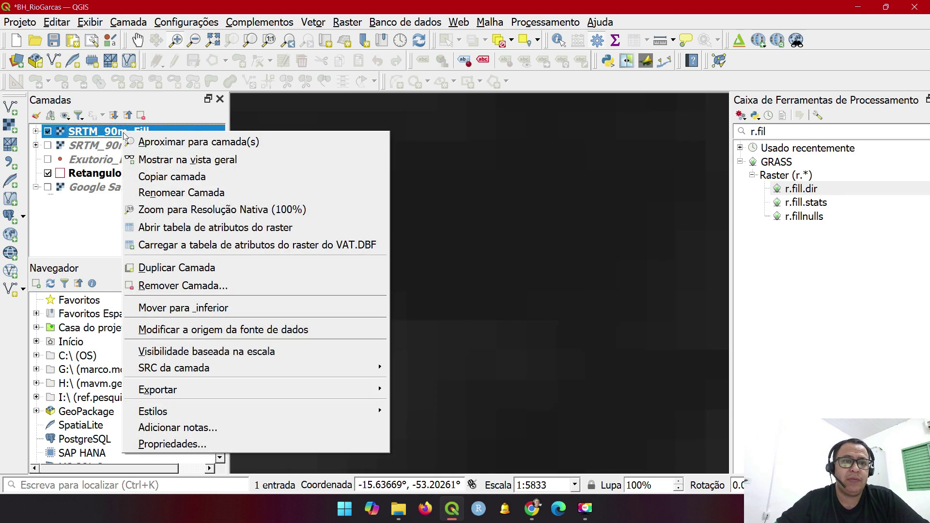
{"action": "left_click", "coordinate": [170, 140]}
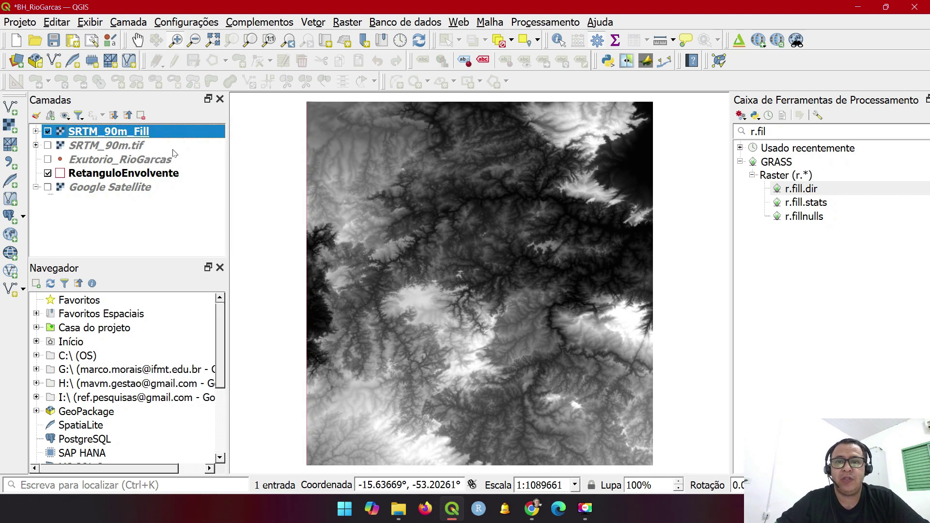
Remove the original SRTM_90m.tif layer from the project.
{"action": "left_click", "coordinate": [140, 147]}
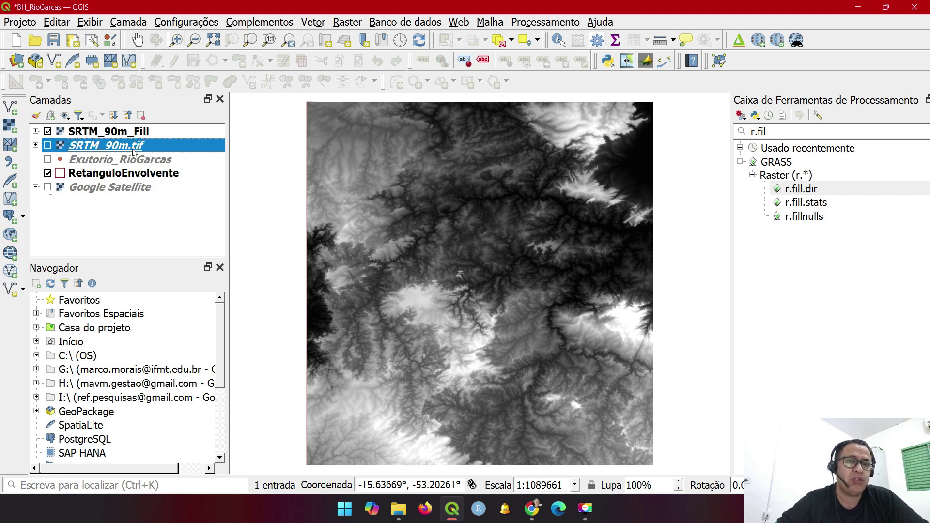
{"action": "right_click", "coordinate": [134, 152]}
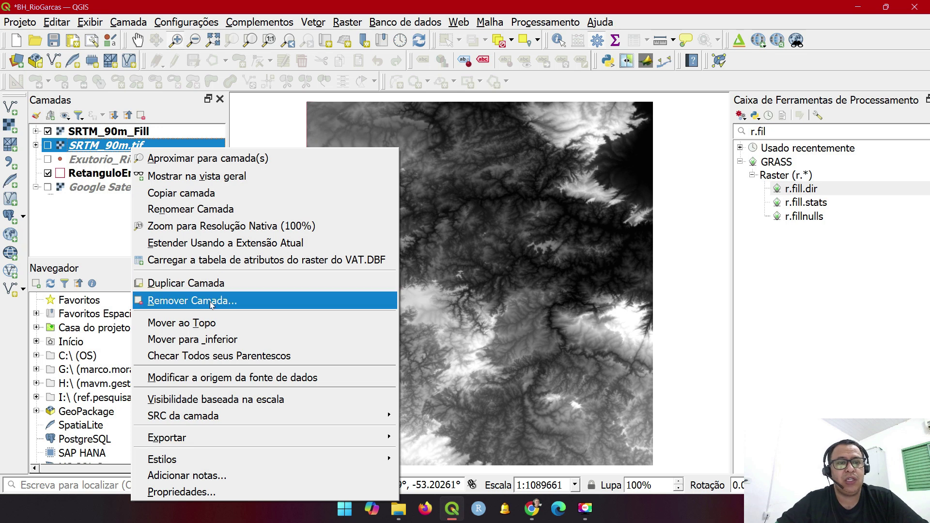
{"action": "left_click", "coordinate": [211, 303]}
{"action": "left_click", "coordinate": [444, 267]}
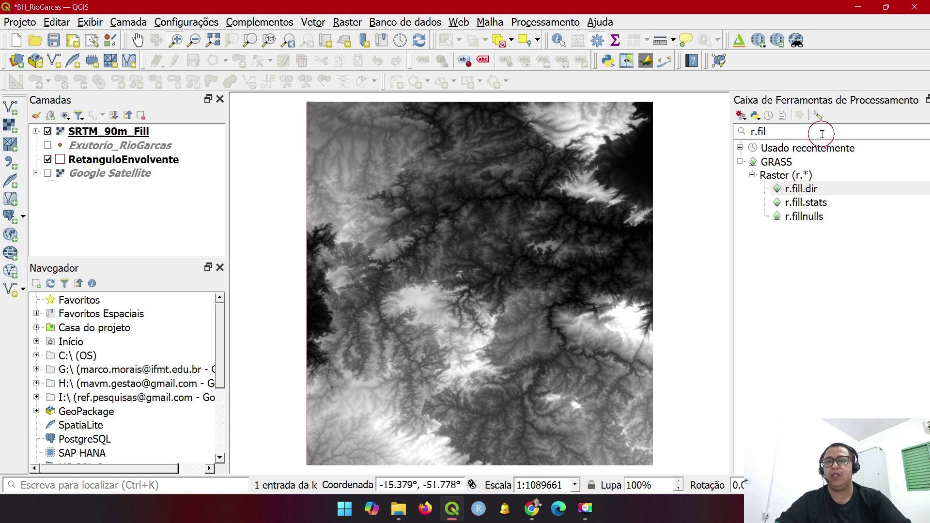
Search the processing tools for r.wat and open the GRASS r.watershed algorithm.
{"action": "key", "text": "BackSpace"}
{"action": "key", "text": "BackSpace"}
{"action": "key", "text": "BackSpace"}
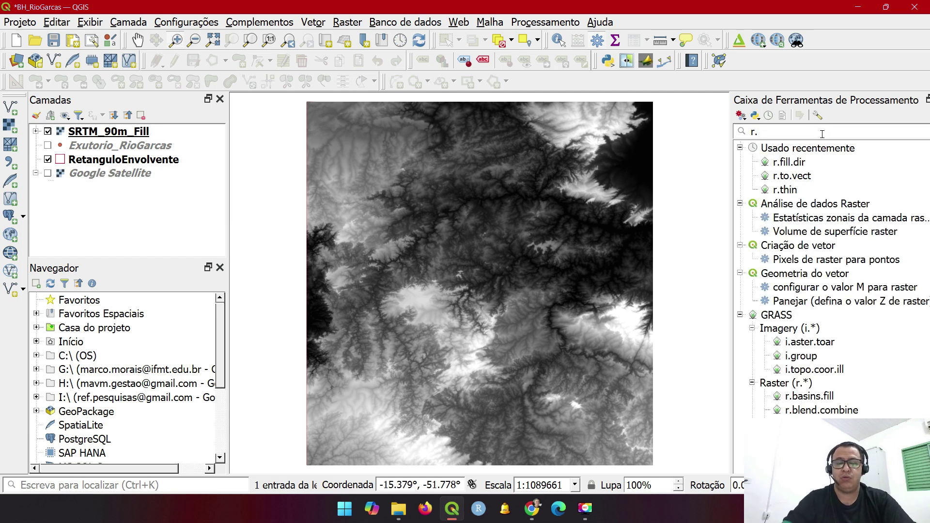
{"action": "type", "text": "wat"}
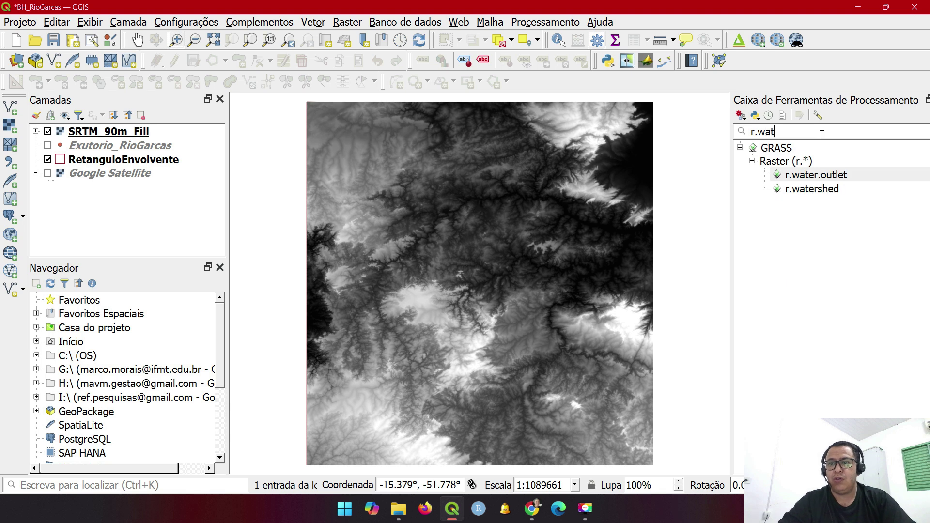
{"action": "double_click", "coordinate": [831, 194]}
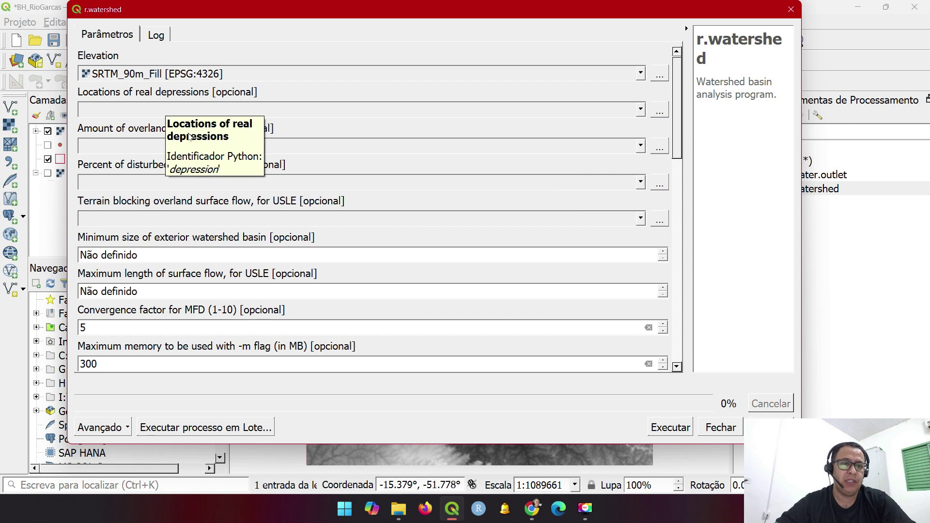
Set the minimum size of exterior watershed basin to 1000 and enable Single Flow Direction (D8) flow.
{"action": "left_click_drag", "start_coordinate": [150, 255], "coordinate": [64, 260]}
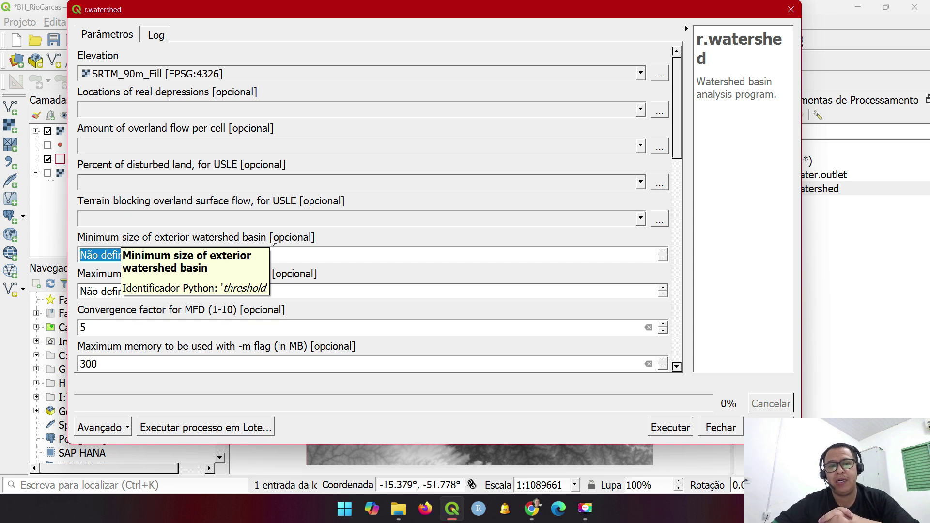
{"action": "type", "text": "1000"}
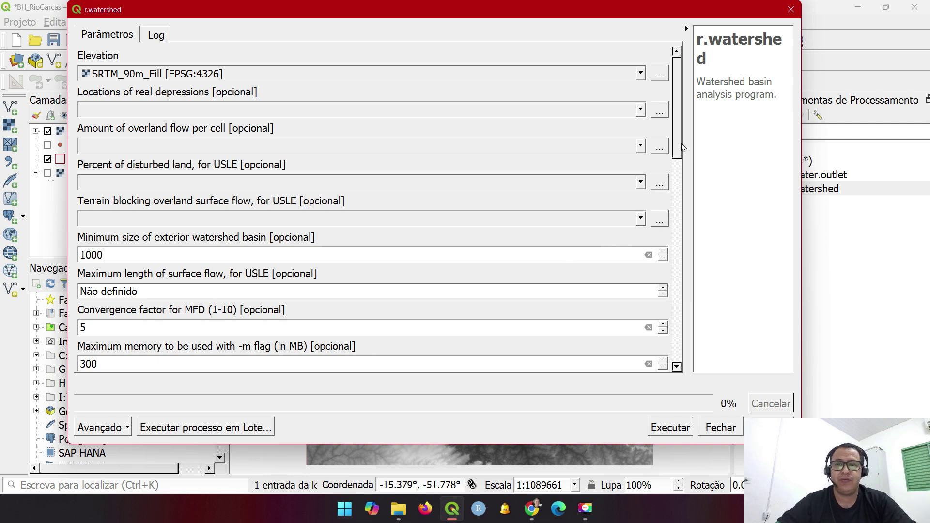
{"action": "left_click_drag", "start_coordinate": [678, 143], "coordinate": [683, 179]}
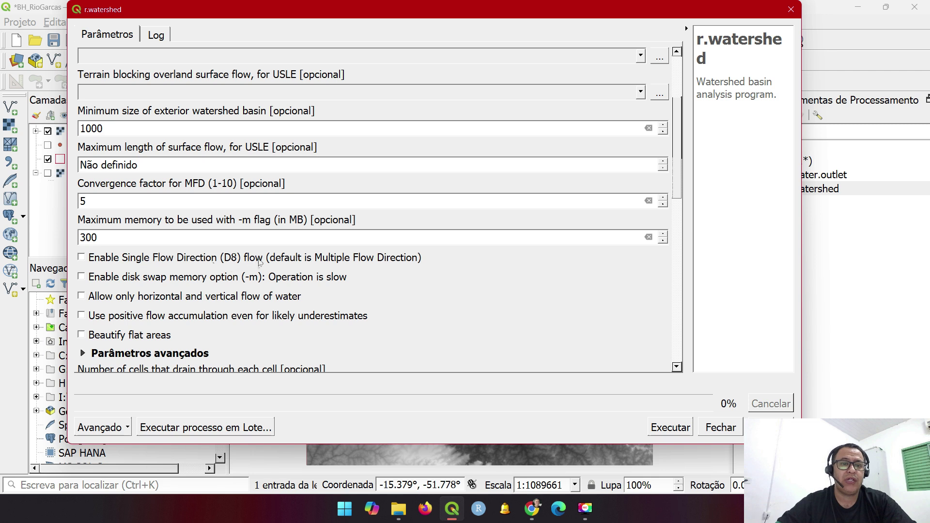
{"action": "left_click", "coordinate": [82, 258]}
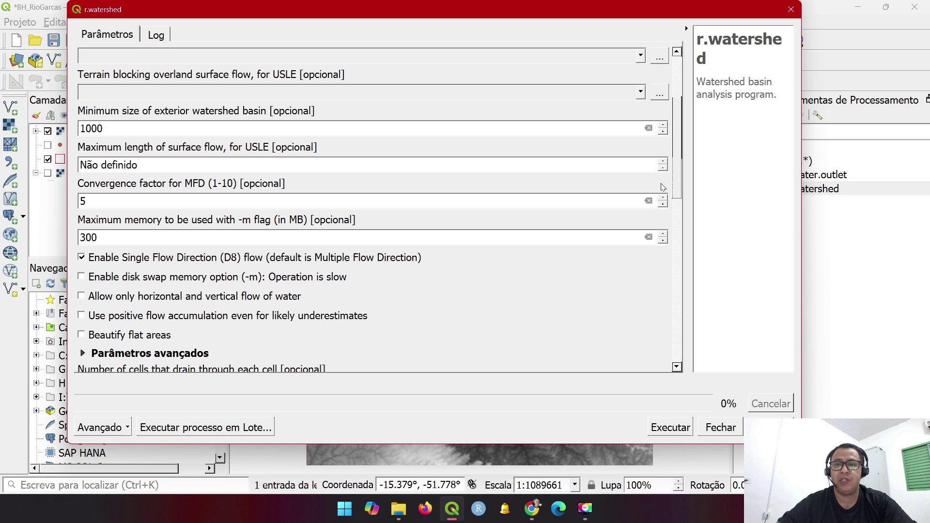
Stop the number-of-cells output from loading after the run, and save the drainage direction output as Dir_Fluxo in the 02_MDE folder.
{"action": "left_click_drag", "start_coordinate": [677, 165], "coordinate": [688, 259]}
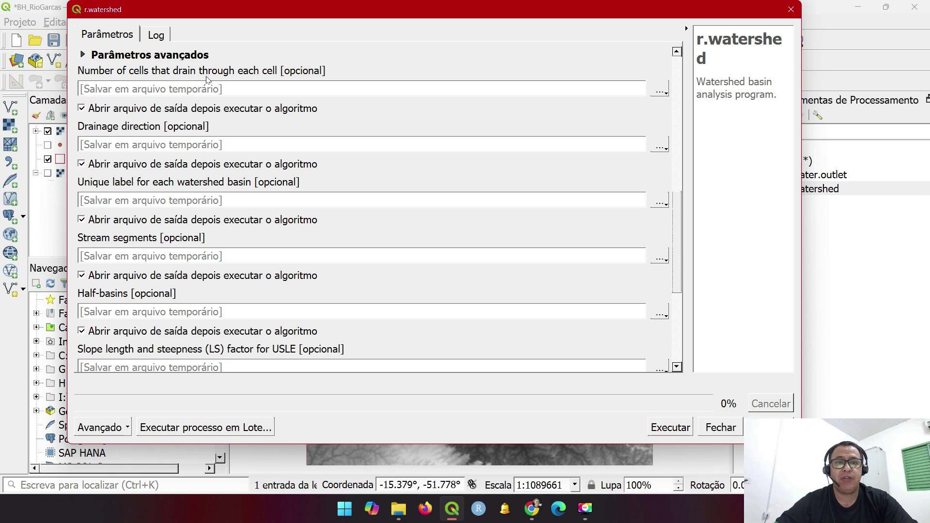
{"action": "left_click", "coordinate": [82, 109]}
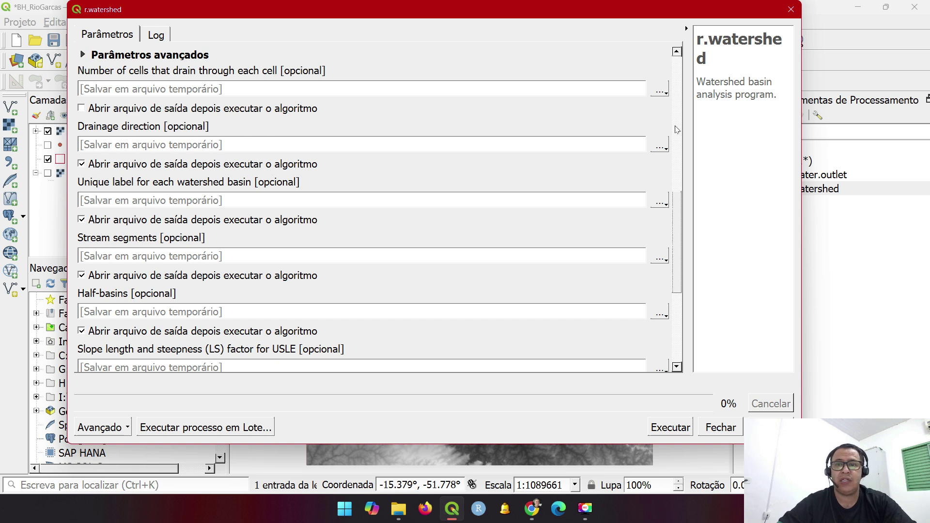
{"action": "left_click", "coordinate": [661, 146]}
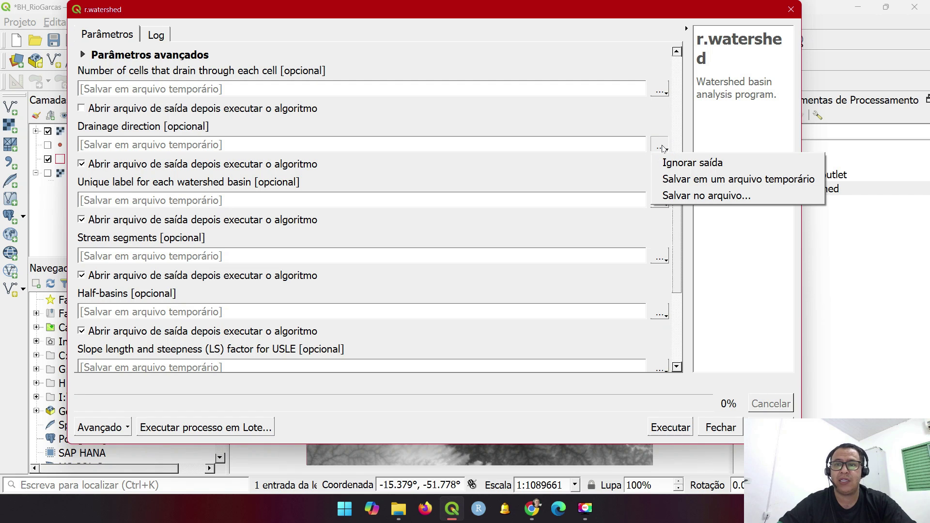
{"action": "left_click", "coordinate": [699, 198]}
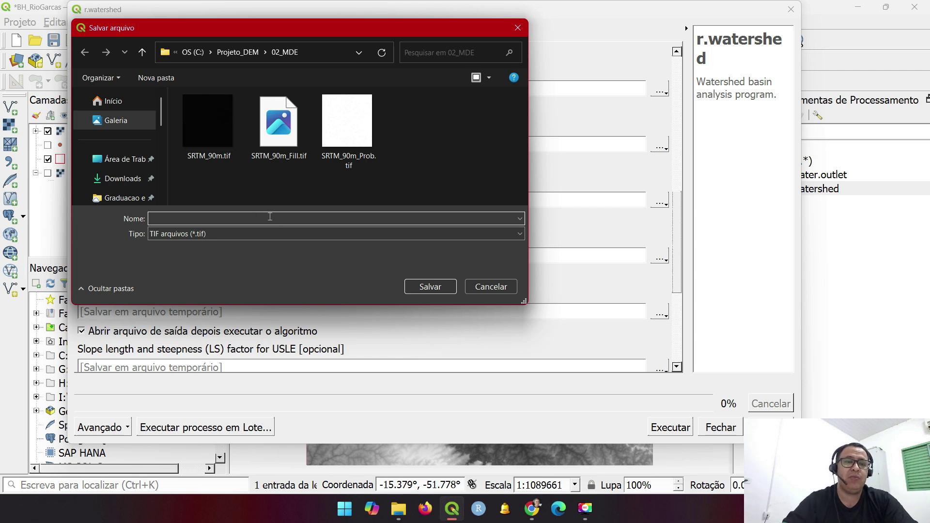
{"action": "type", "text": "Dir_Fluxo"}
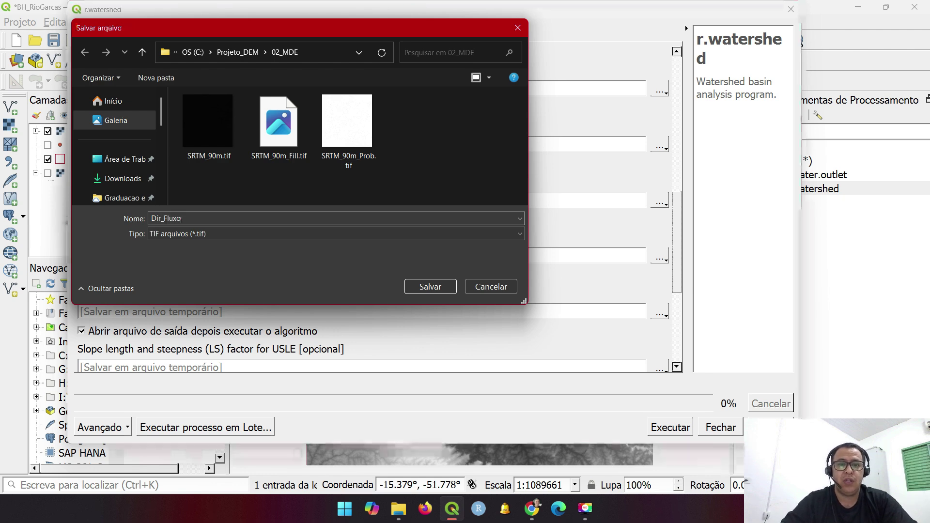
{"action": "key", "text": "Return"}
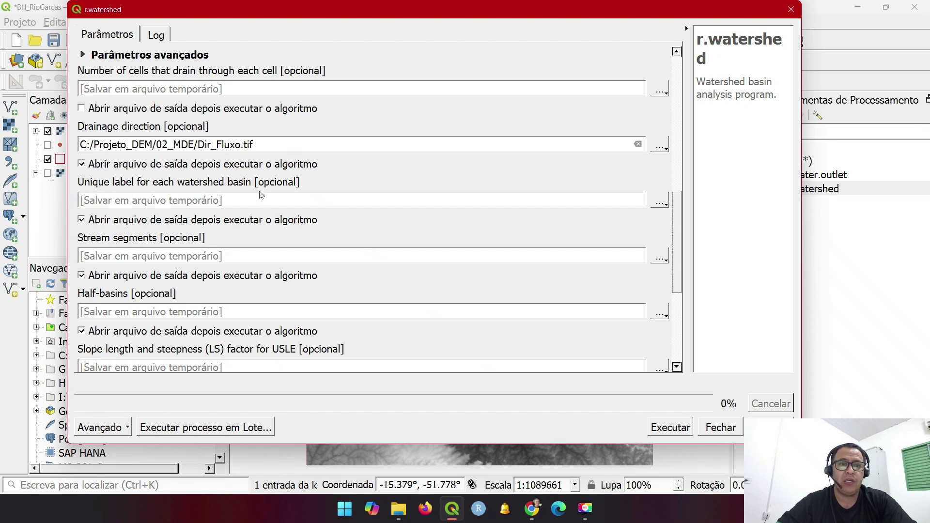
Save the unique label for each watershed basin output as Bacias in the 02_MDE folder.
{"action": "left_click", "coordinate": [661, 204]}
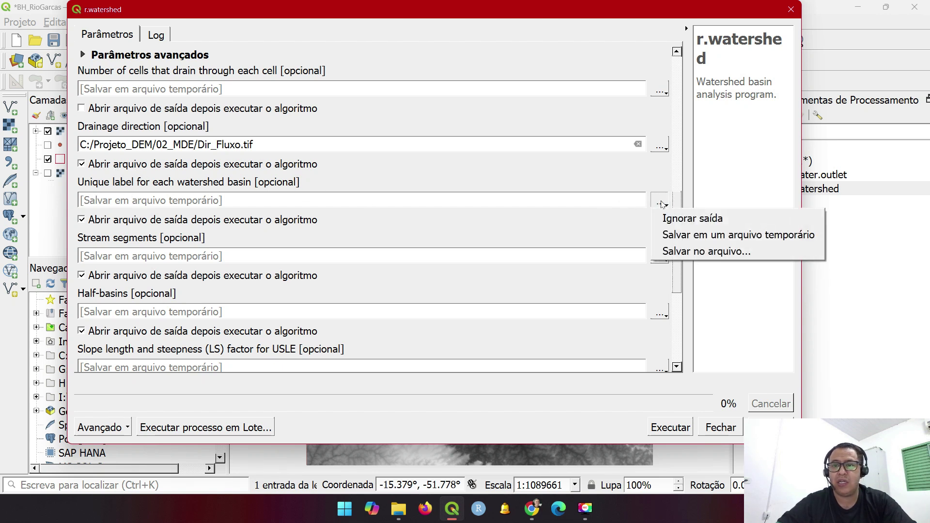
{"action": "left_click", "coordinate": [705, 249]}
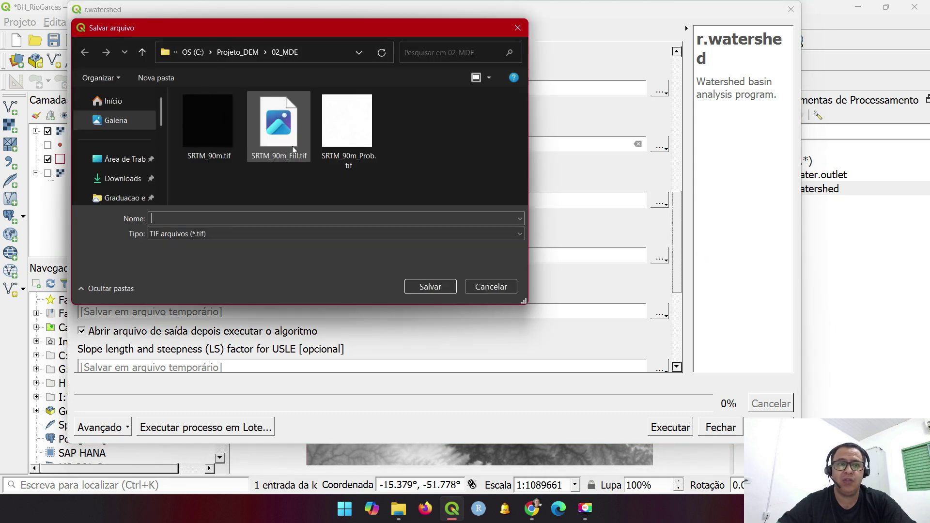
{"action": "type", "text": "Bacias"}
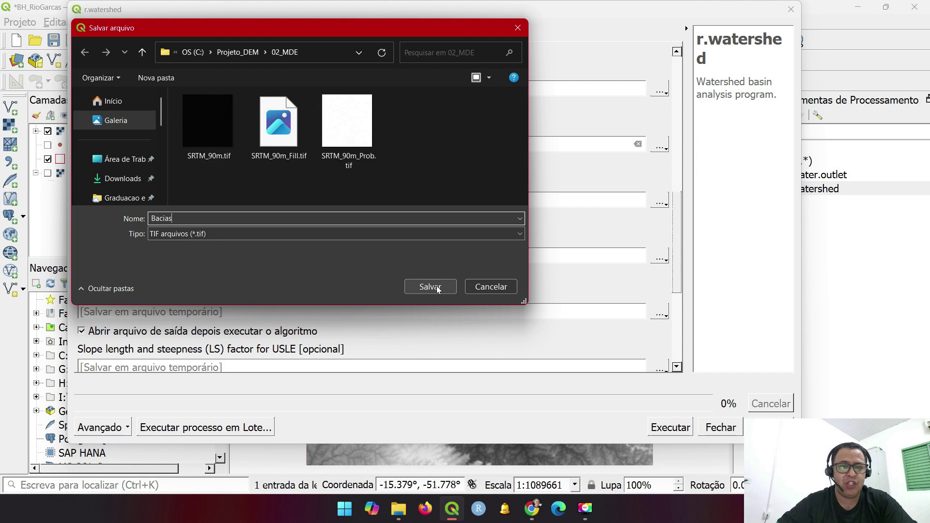
{"action": "left_click", "coordinate": [438, 289]}
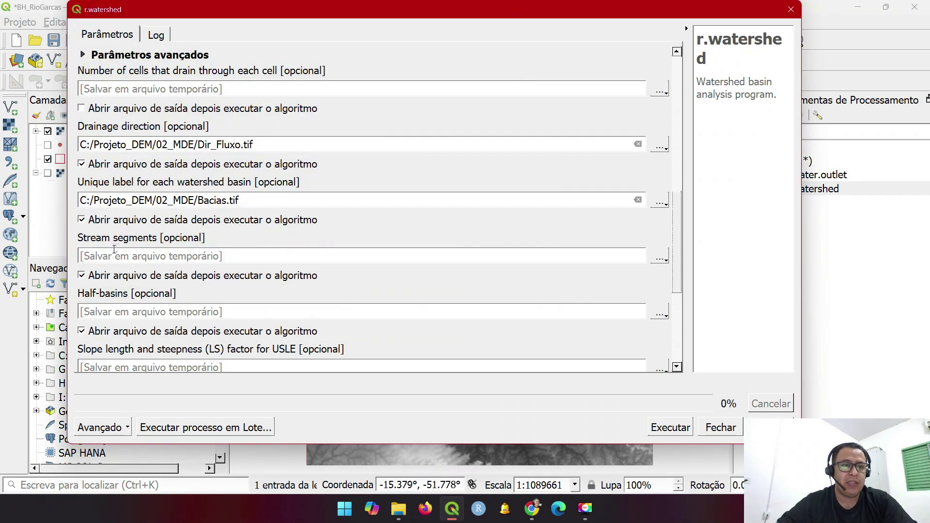
Save the stream segments output as Drenagem in the 02_MDE folder, and stop the half-basins output from loading.
{"action": "left_click", "coordinate": [660, 261]}
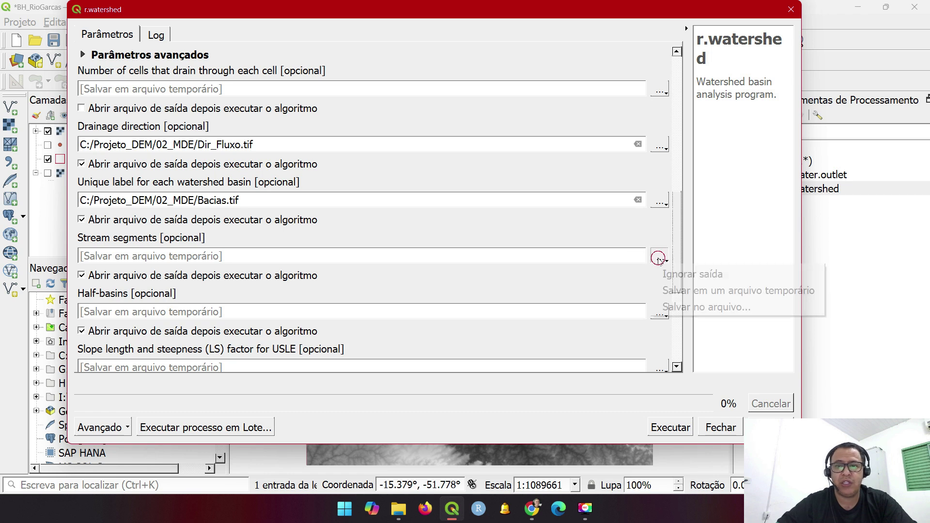
{"action": "left_click", "coordinate": [696, 310]}
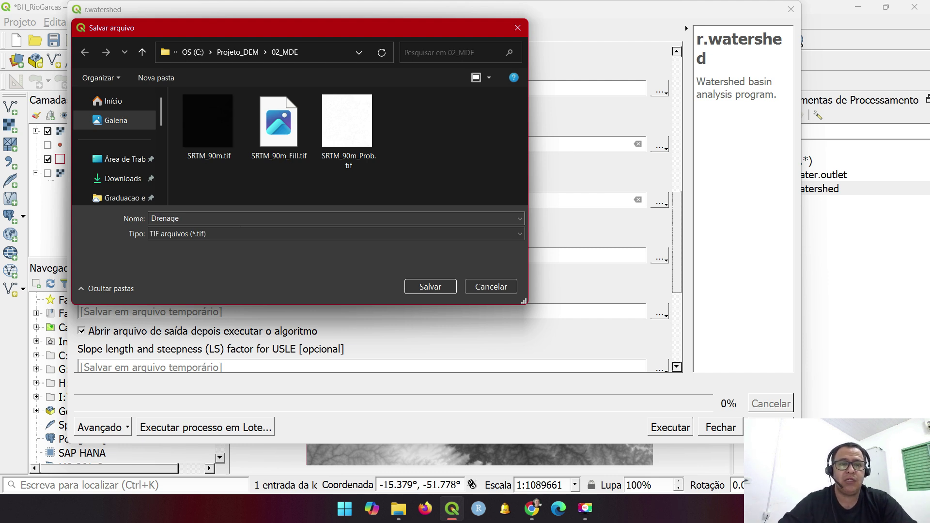
{"action": "left_click", "coordinate": [420, 286]}
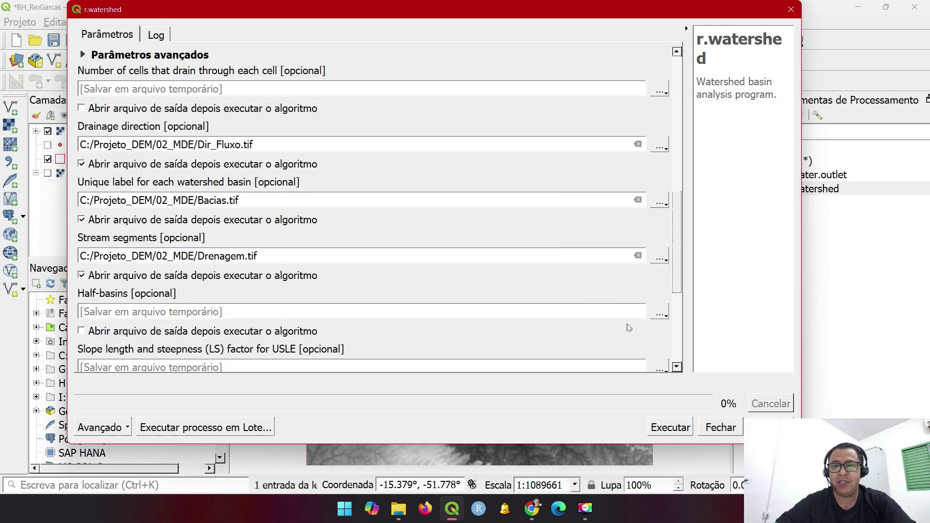
Stop the LS factor, S factor, topographic index and stream power index outputs from loading, and run r.watershed.
{"action": "left_click_drag", "start_coordinate": [677, 274], "coordinate": [697, 342]}
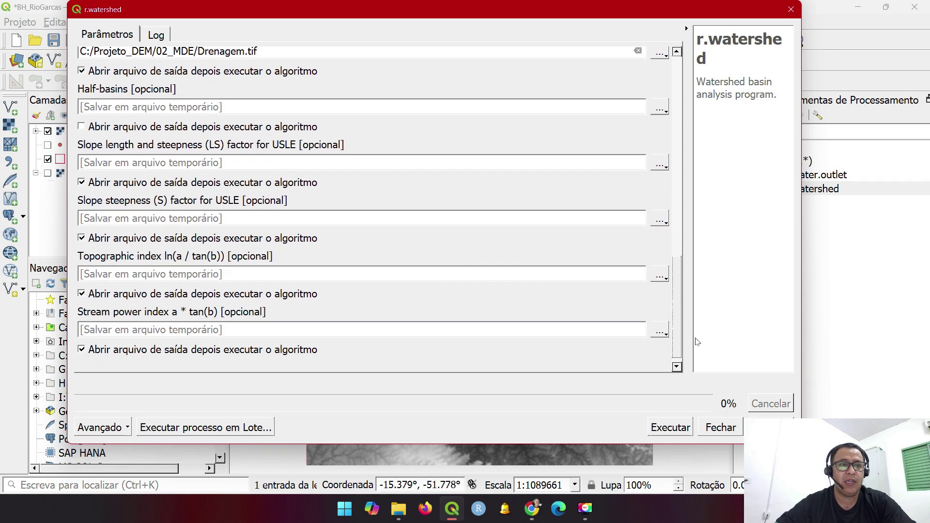
{"action": "left_click", "coordinate": [81, 182]}
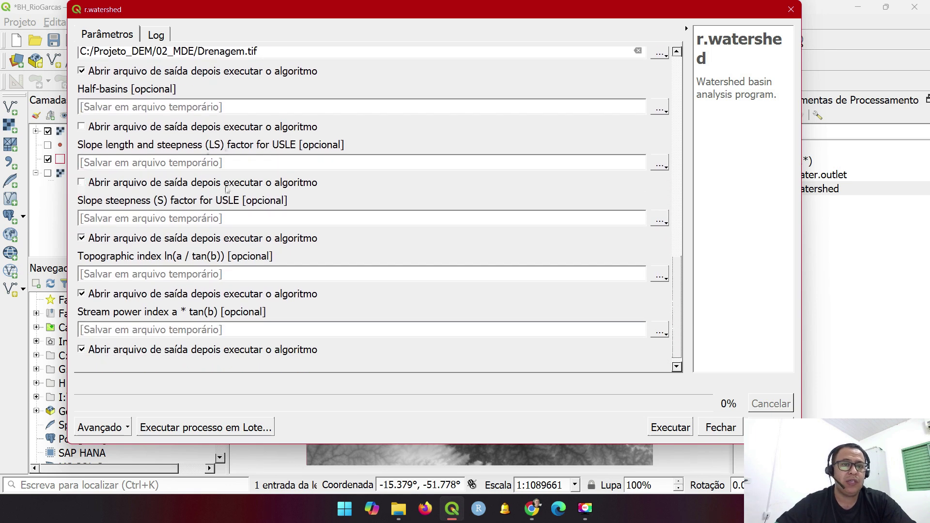
{"action": "left_click", "coordinate": [82, 238]}
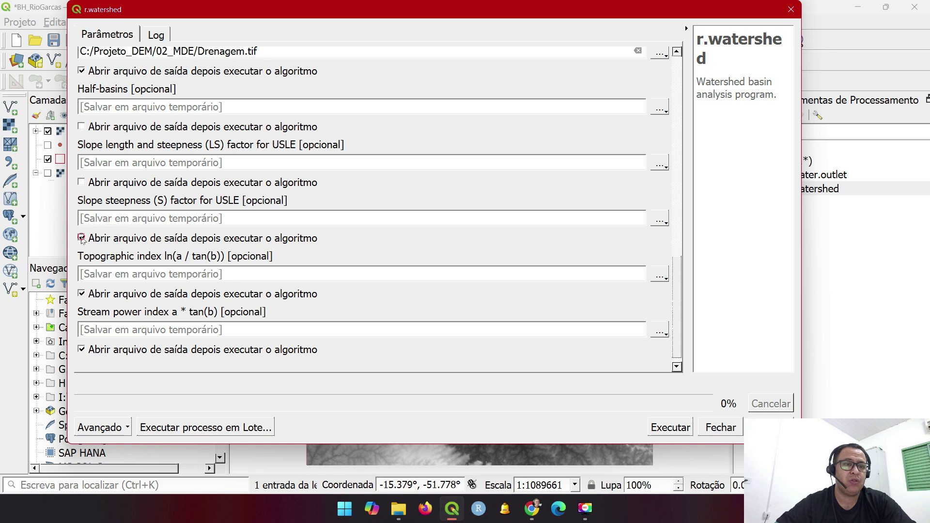
{"action": "left_click", "coordinate": [83, 294]}
{"action": "left_click", "coordinate": [82, 349]}
{"action": "left_click_drag", "start_coordinate": [677, 330], "coordinate": [684, 134]}
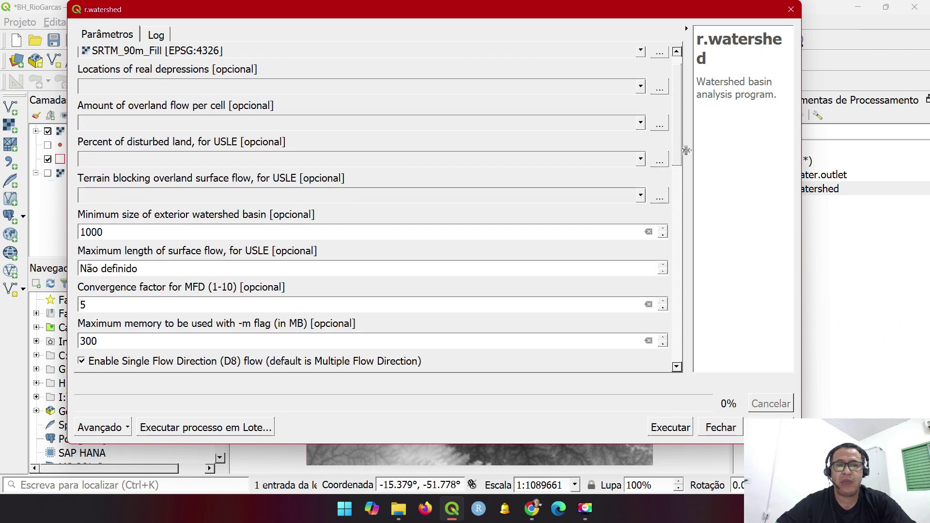
{"action": "left_click", "coordinate": [673, 429]}
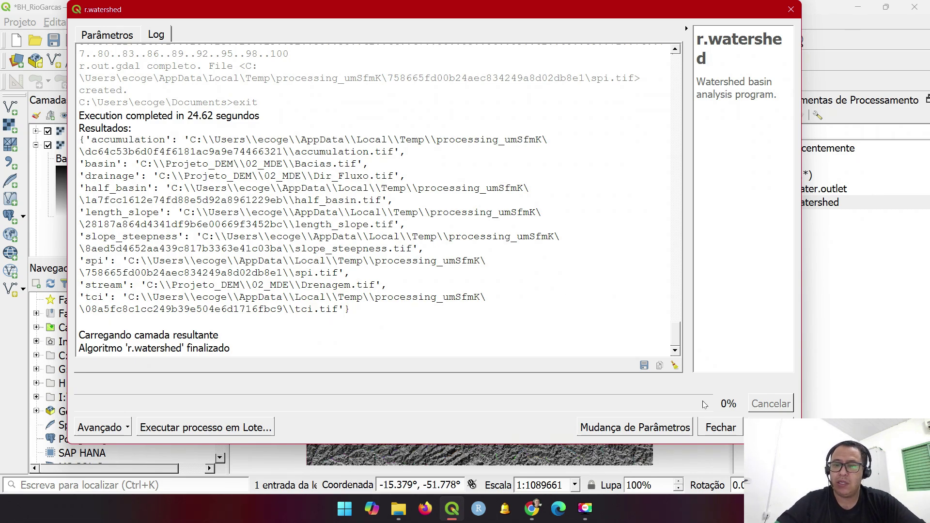
Close r.watershed, hide the Dir_Fluxo, Bacias and SRTM_90m_Fill layers, and examine a stretch of the Drenagem stream network up close.
{"action": "left_click", "coordinate": [720, 427]}
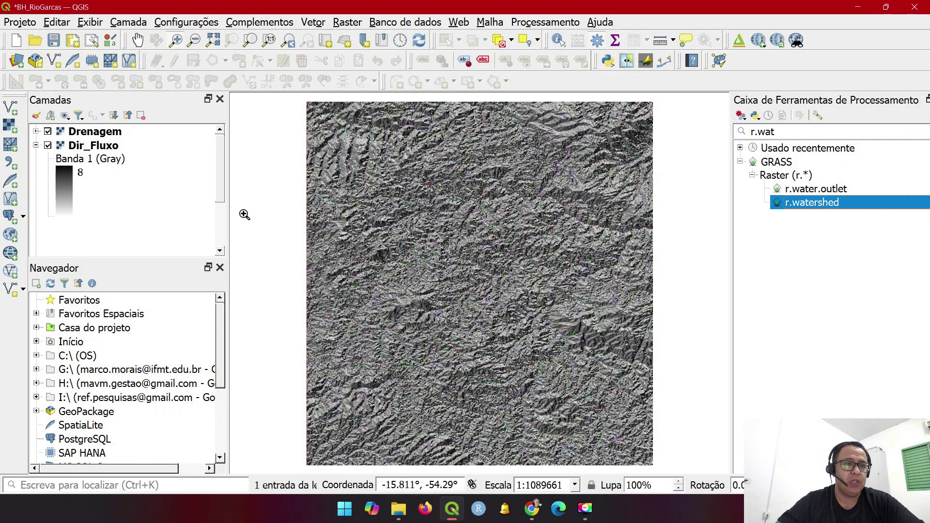
{"action": "left_click", "coordinate": [35, 146]}
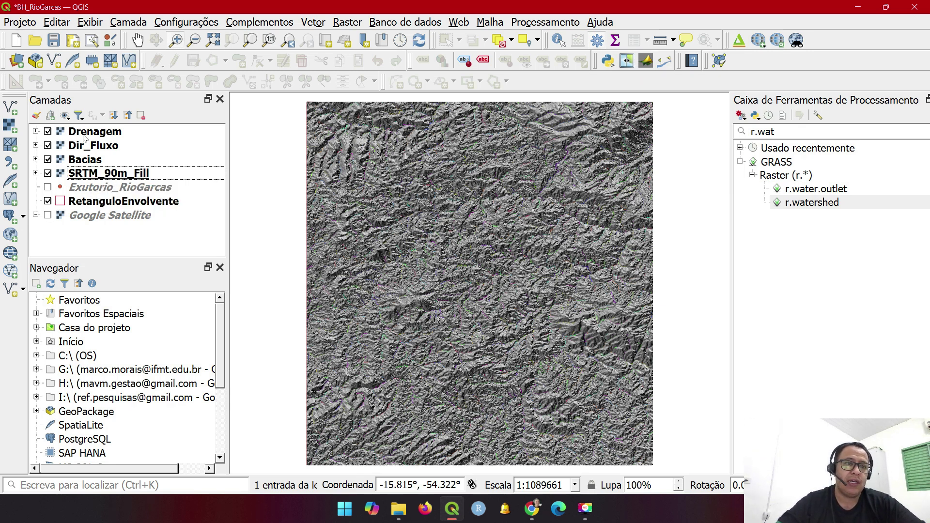
{"action": "left_click", "coordinate": [48, 146]}
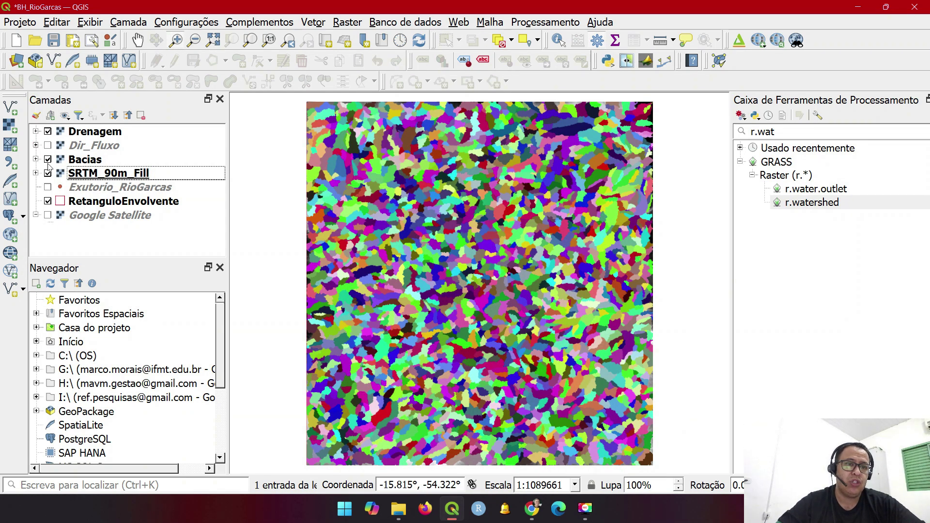
{"action": "left_click", "coordinate": [48, 160]}
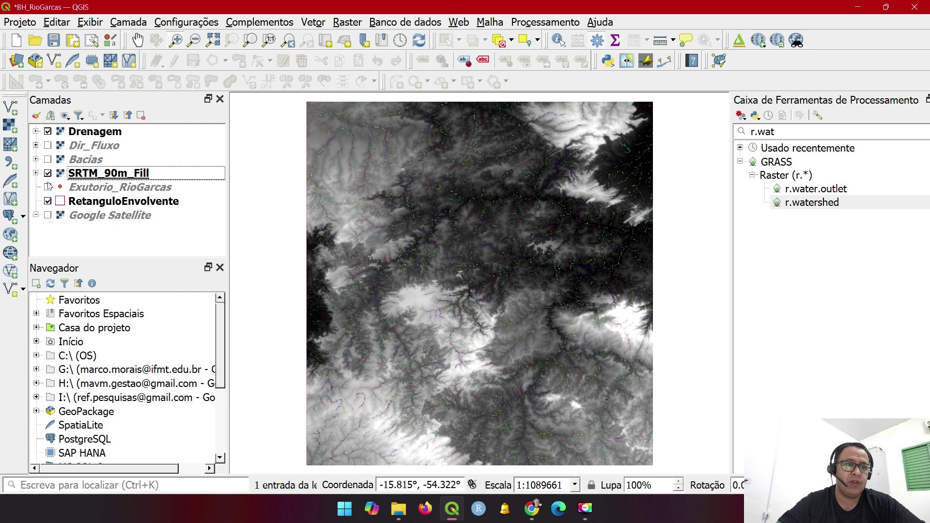
{"action": "left_click", "coordinate": [48, 173]}
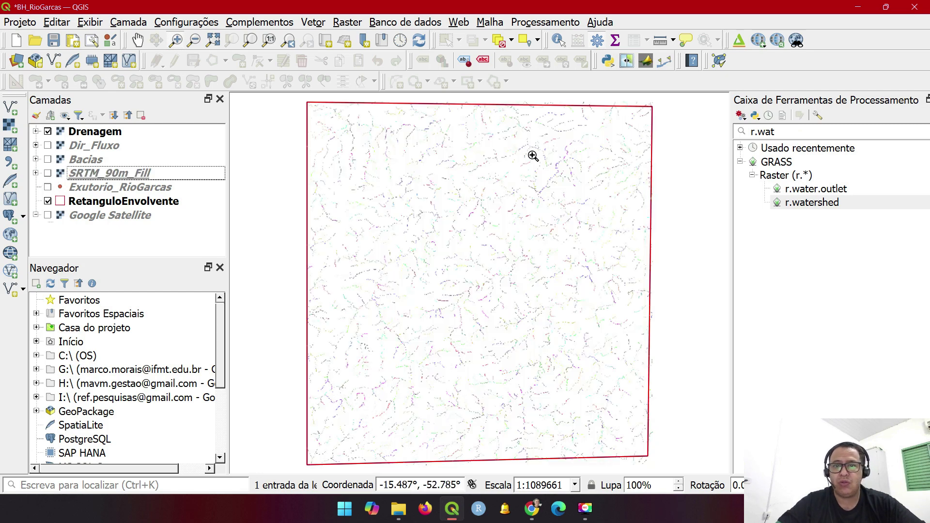
{"action": "left_click_drag", "start_coordinate": [545, 174], "coordinate": [621, 249]}
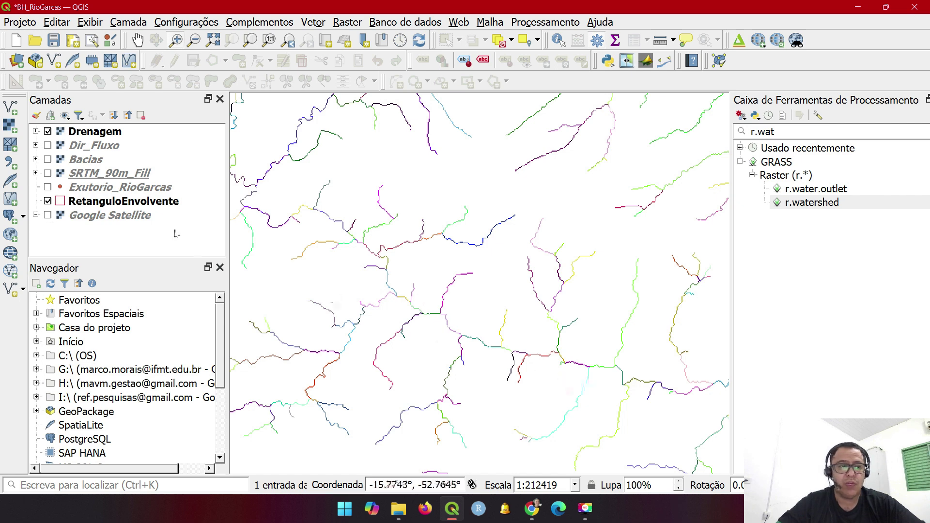
Compare the SRTM_90m_Fill elevation model with the Drenagem, Bacias and Dir_Fluxo layers by toggling their visibility in turn.
{"action": "left_click", "coordinate": [48, 174]}
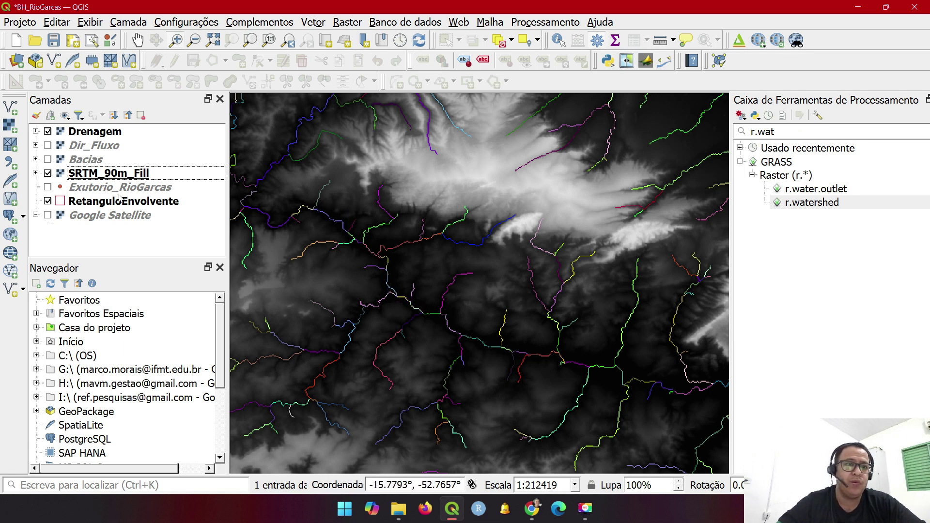
{"action": "left_click", "coordinate": [48, 131]}
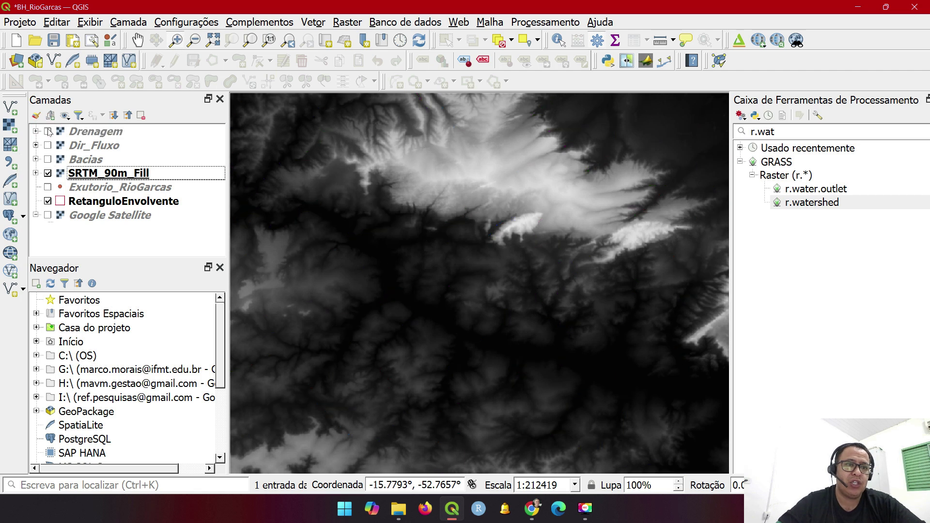
{"action": "left_click", "coordinate": [48, 159]}
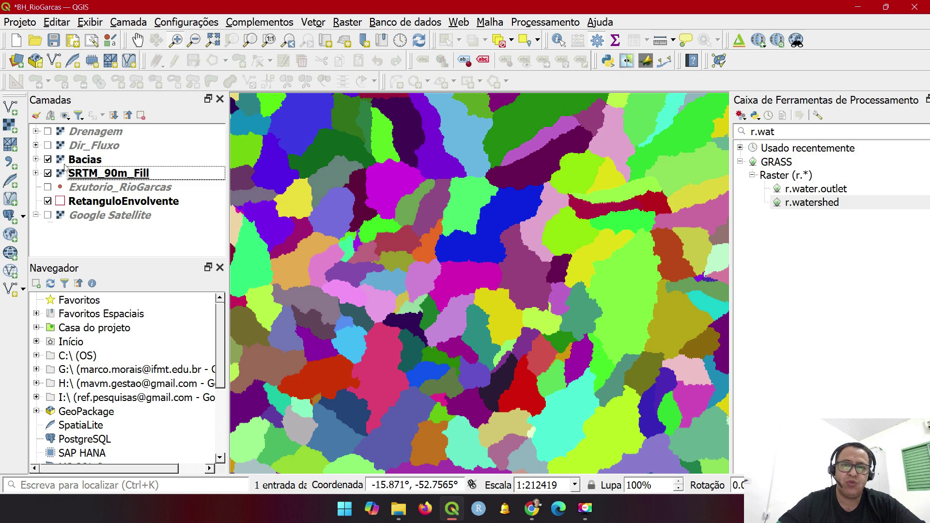
{"action": "left_click", "coordinate": [48, 160]}
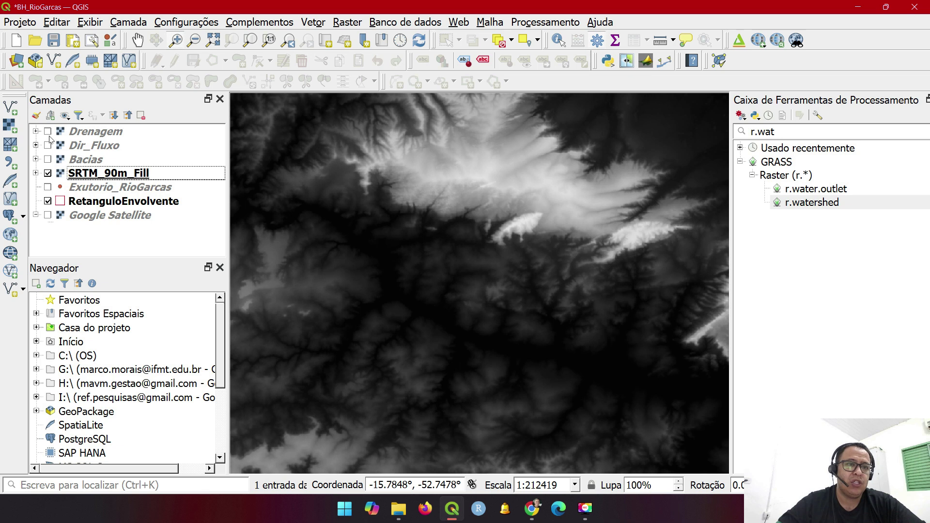
{"action": "left_click", "coordinate": [48, 145]}
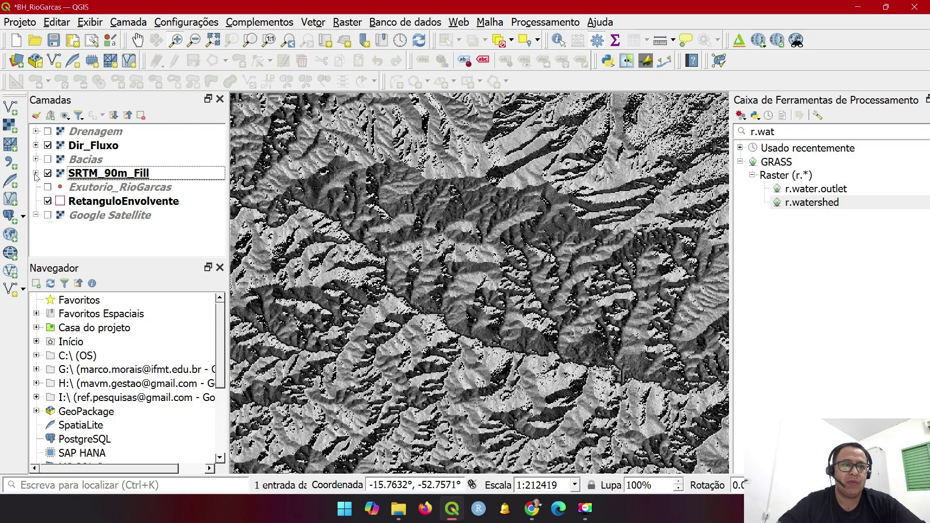
{"action": "left_click", "coordinate": [47, 145]}
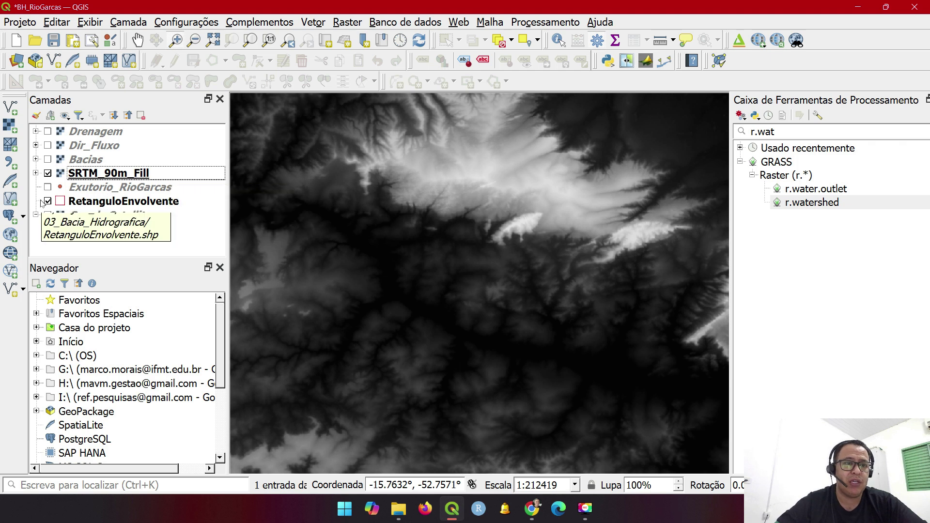
Show the Exutorio_RioGarcas layer, move it above all other layers, and zoom in on its outlet point.
{"action": "left_click", "coordinate": [47, 187]}
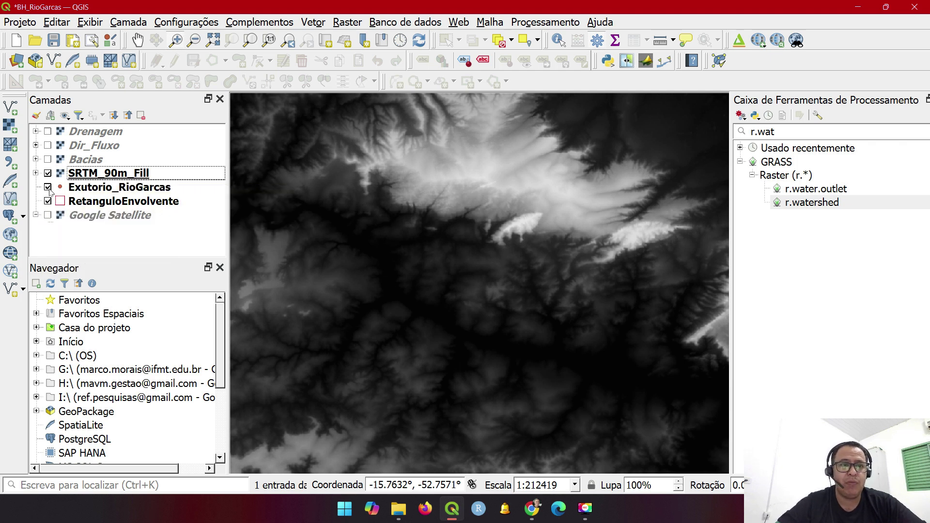
{"action": "left_click", "coordinate": [98, 192]}
{"action": "right_click", "coordinate": [99, 192]}
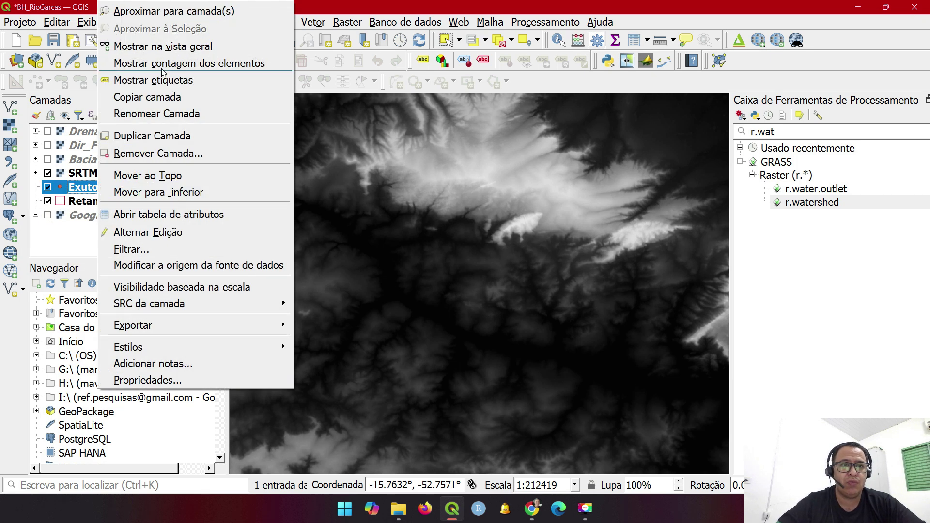
{"action": "left_click", "coordinate": [183, 11]}
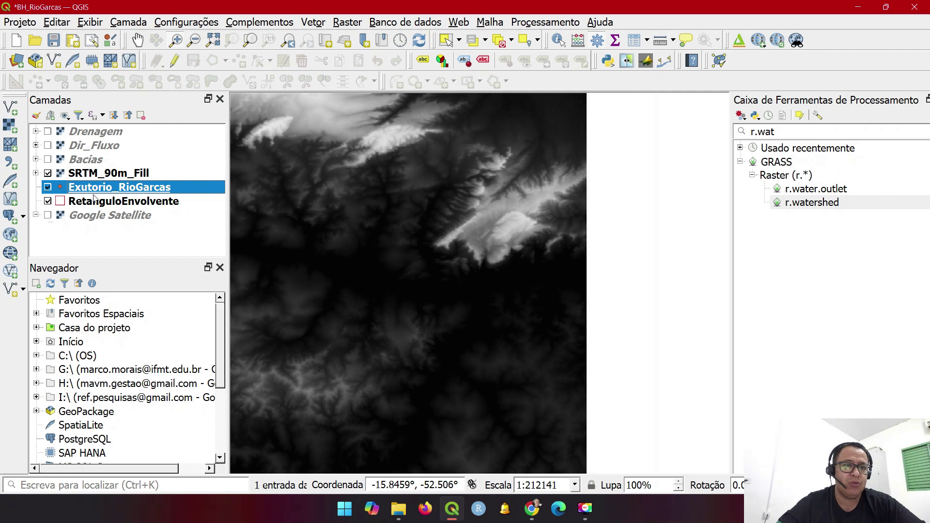
{"action": "left_click_drag", "start_coordinate": [95, 191], "coordinate": [81, 131]}
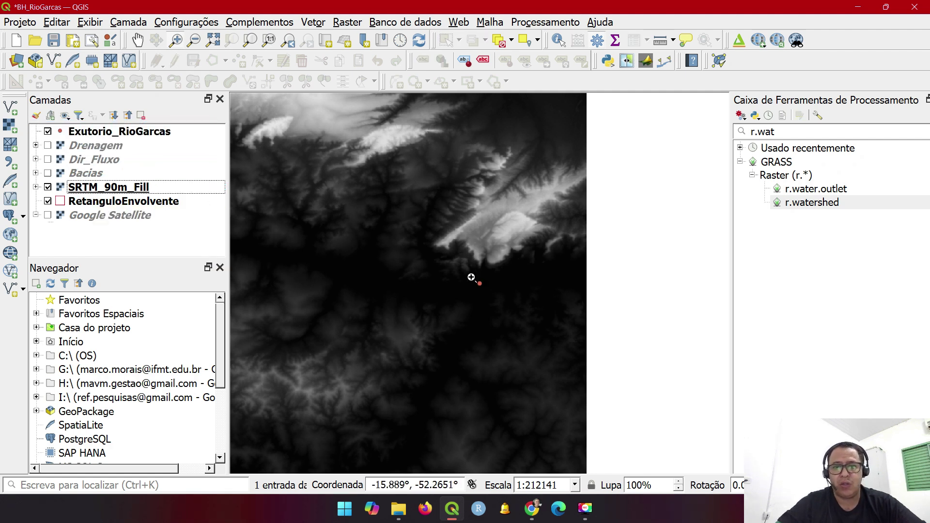
{"action": "left_click_drag", "start_coordinate": [454, 264], "coordinate": [523, 320]}
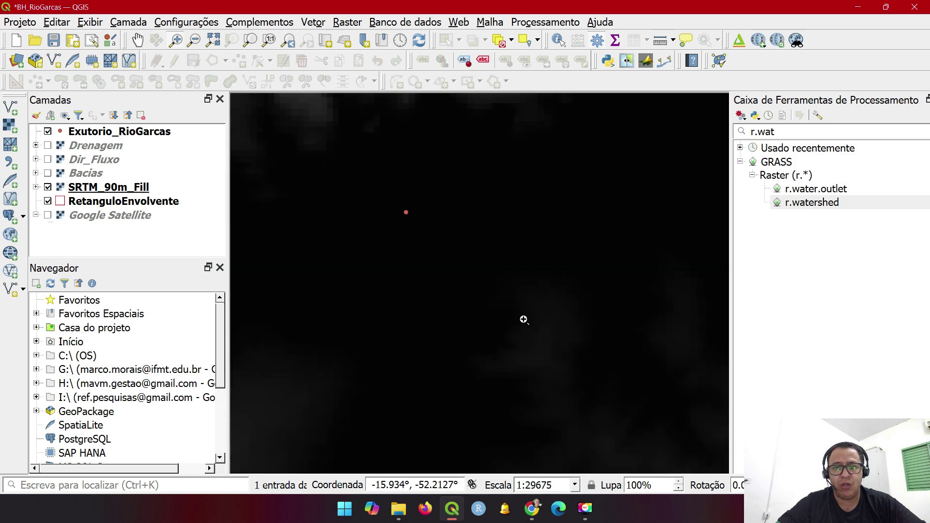
Show the Google Satellite basemap and hide SRTM_90m_Fill to see the outlet point against the river imagery.
{"action": "left_click", "coordinate": [48, 215]}
{"action": "left_click", "coordinate": [48, 188]}
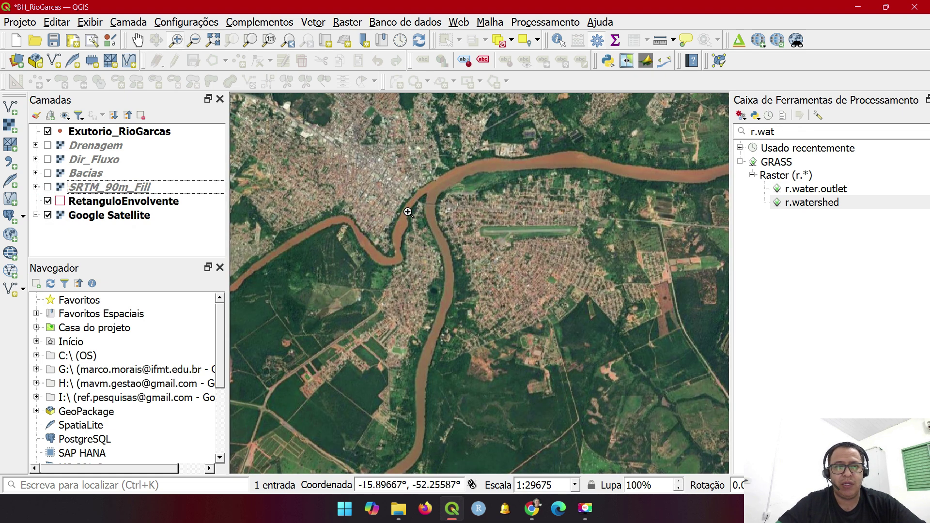
{"action": "left_click", "coordinate": [48, 187]}
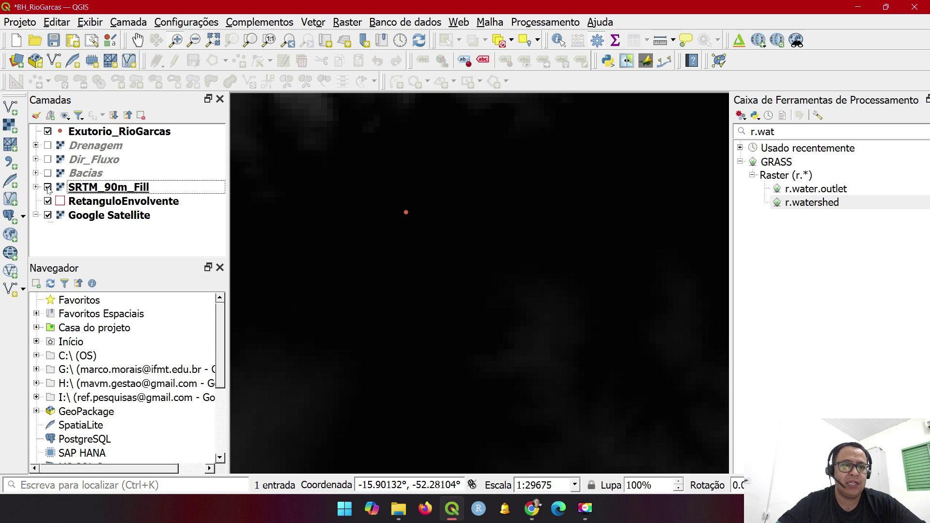
{"action": "left_click", "coordinate": [48, 187]}
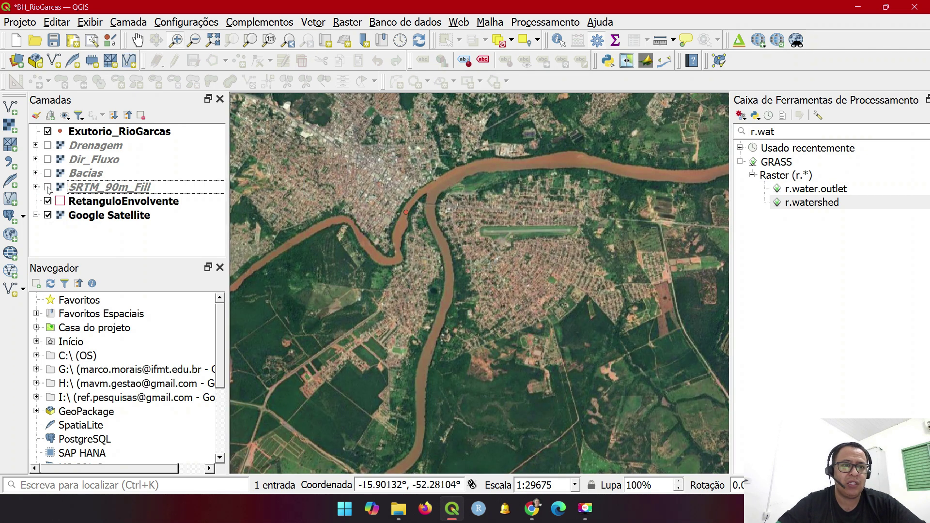
Show the Drenagem layer and zoom to Exutorio_RioGarcas to check whether the outlet point falls on a drainage cell.
{"action": "left_click", "coordinate": [48, 145]}
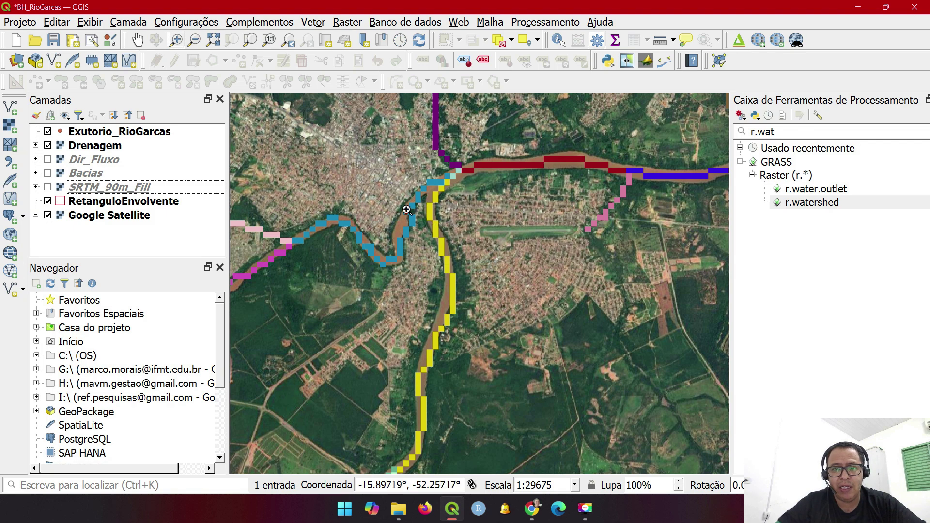
{"action": "left_click_drag", "start_coordinate": [382, 194], "coordinate": [425, 227]}
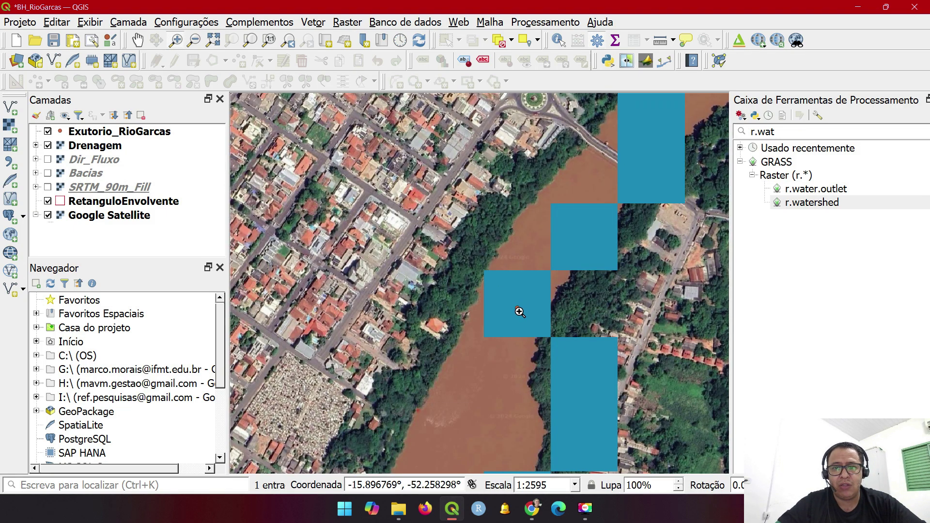
{"action": "right_click", "coordinate": [112, 135]}
{"action": "left_click", "coordinate": [145, 141]}
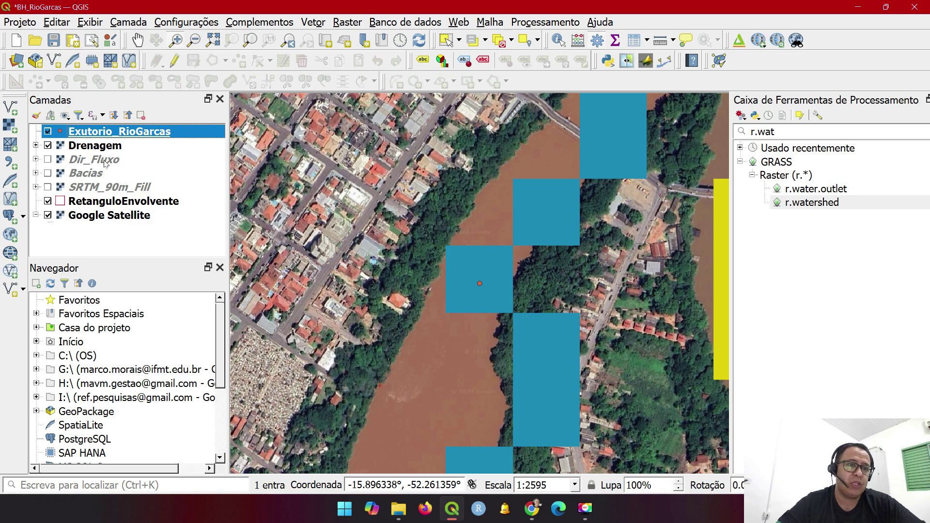
{"action": "left_click", "coordinate": [97, 179]}
{"action": "right_click", "coordinate": [96, 175]}
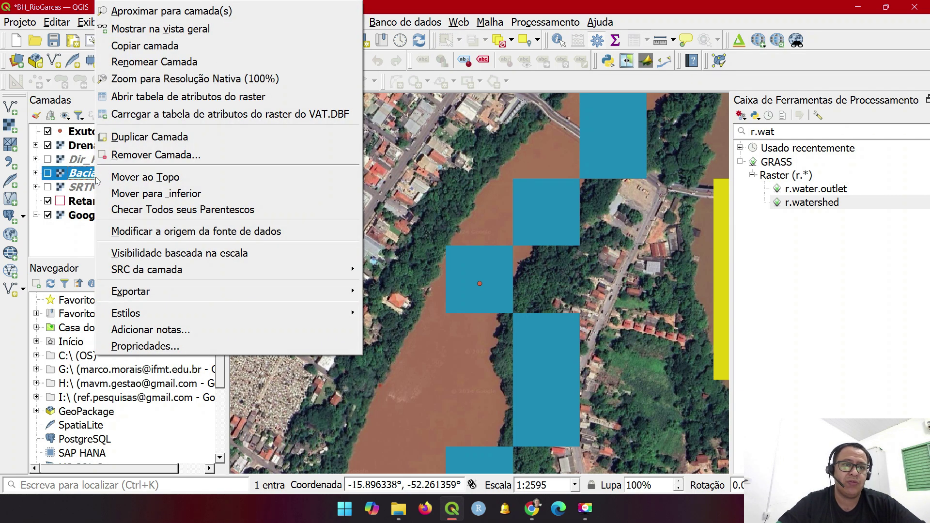
{"action": "left_click", "coordinate": [201, 14]}
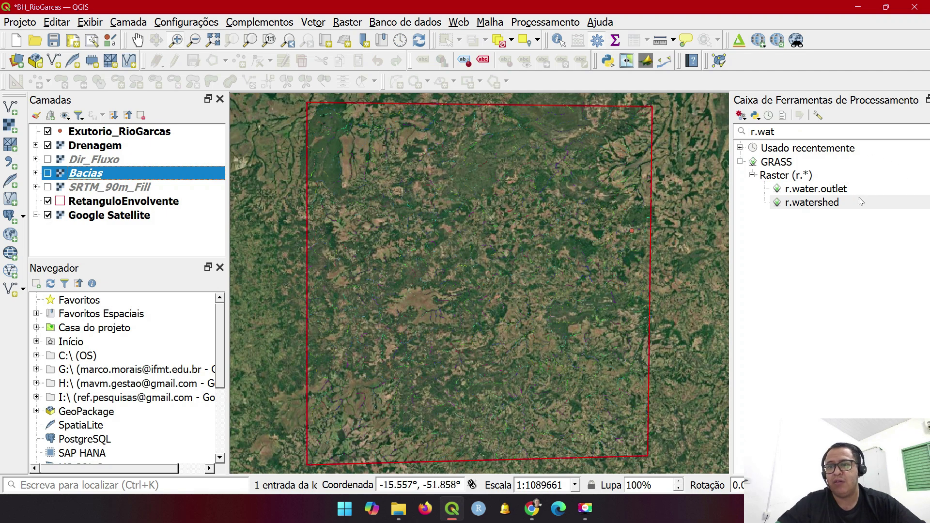
{"action": "left_click", "coordinate": [775, 130]}
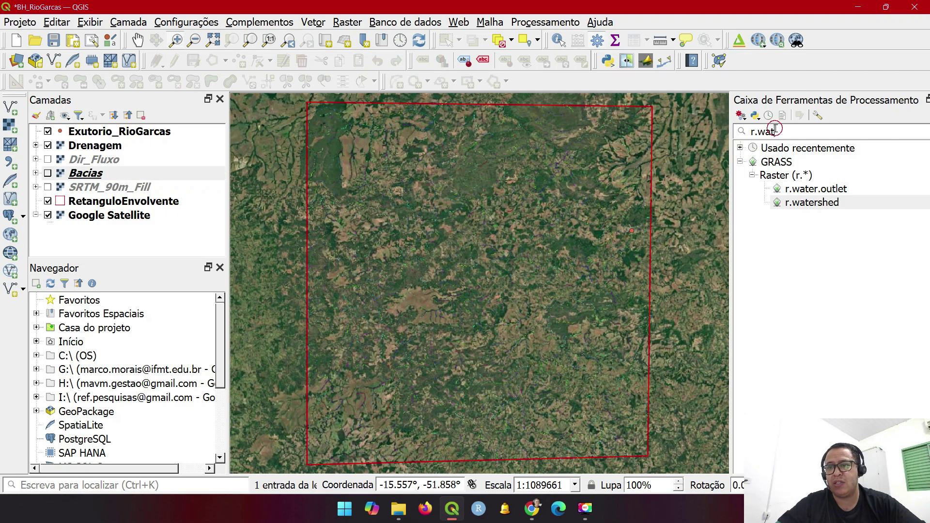
{"action": "left_click", "coordinate": [846, 193]}
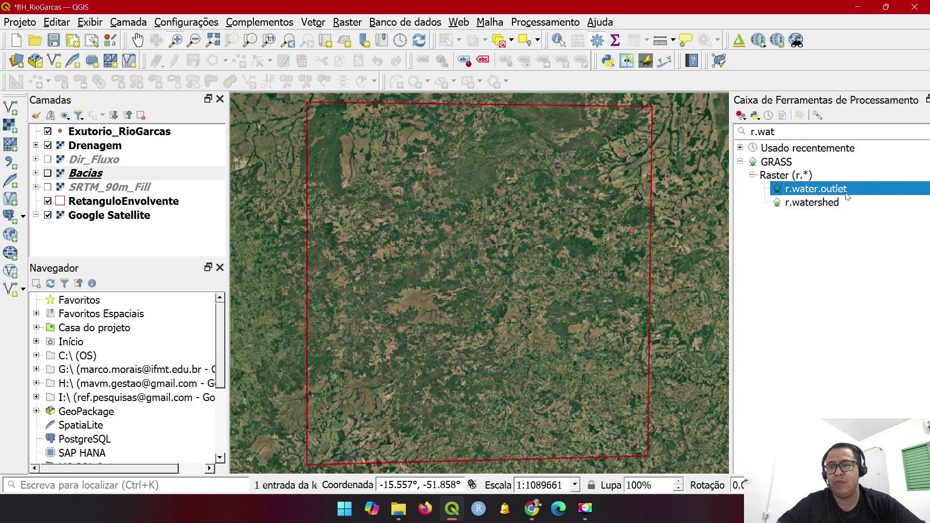
{"action": "double_click", "coordinate": [847, 190]}
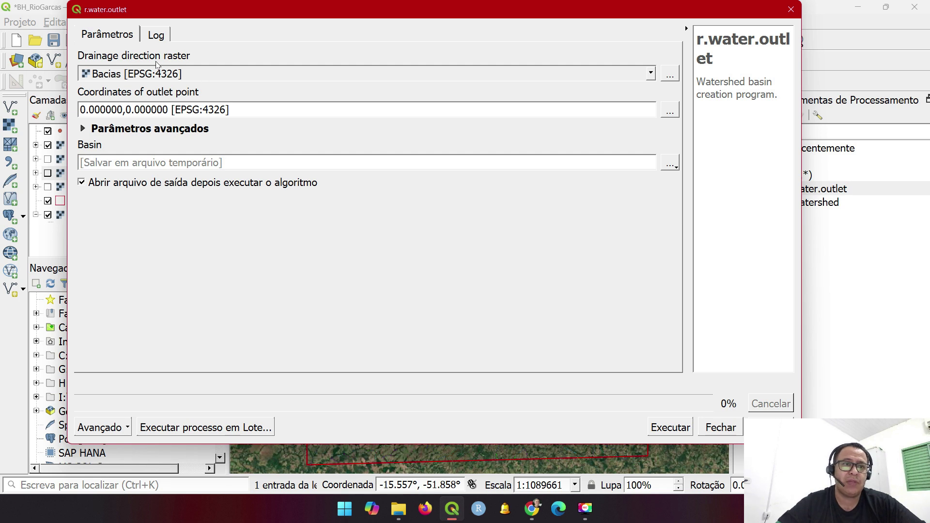
{"action": "left_click", "coordinate": [249, 74]}
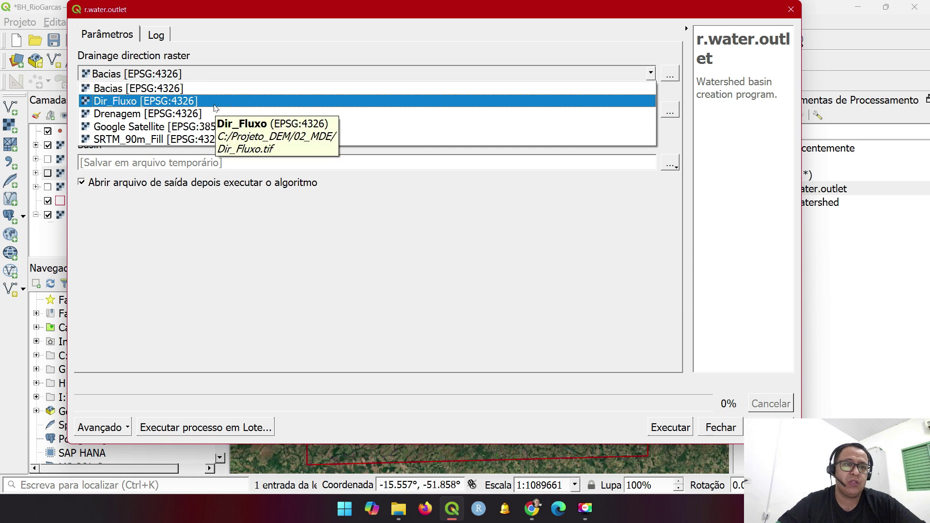
{"action": "left_click", "coordinate": [215, 102]}
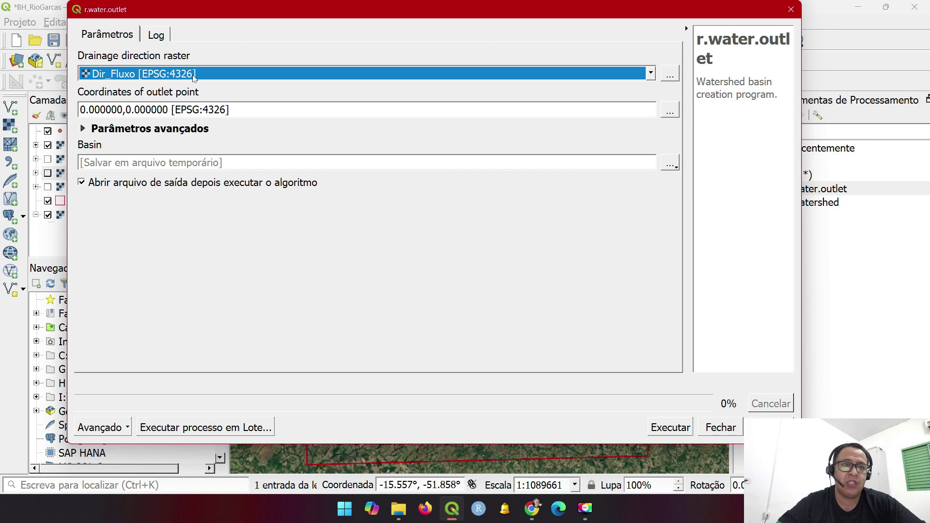
{"action": "left_click", "coordinate": [670, 111]}
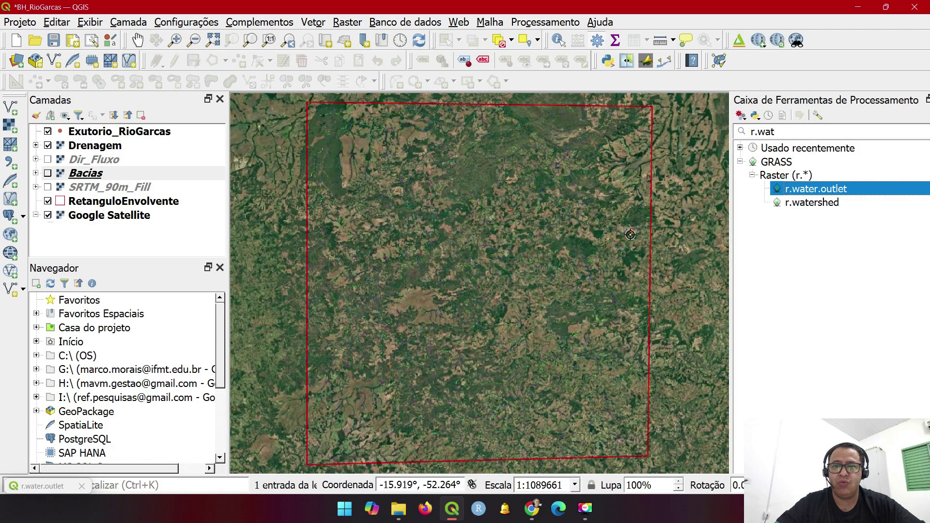
{"action": "scroll", "coordinate": [630, 234], "scroll_direction": "up", "scroll_amount": 3}
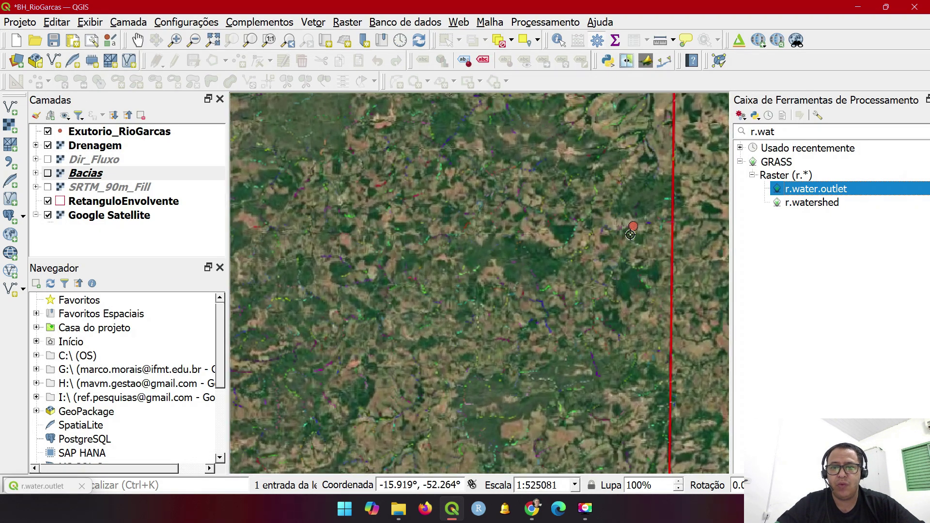
{"action": "scroll", "coordinate": [630, 234], "scroll_direction": "up", "scroll_amount": 1}
{"action": "left_click", "coordinate": [630, 234]}
{"action": "scroll", "coordinate": [629, 236], "scroll_direction": "up", "scroll_amount": 1}
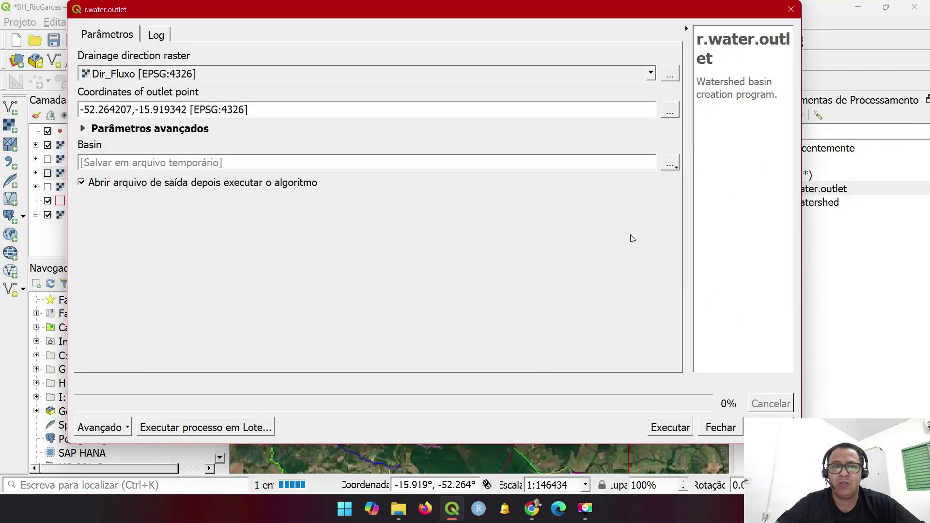
{"action": "left_click", "coordinate": [790, 9]}
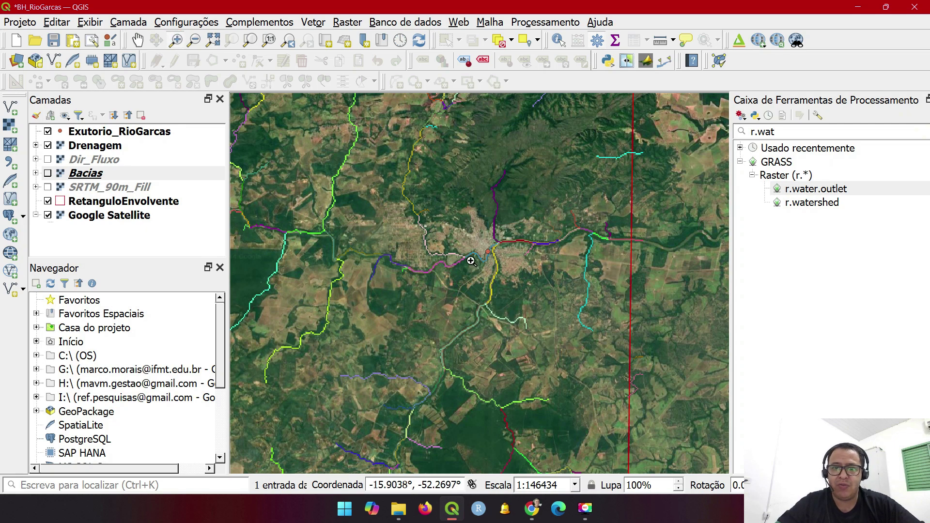
Set up r.water.outlet with Dir_Fluxo as drainage direction raster and pick the Exutorio_RioGarcas point as outlet, at -52.258366,-15.896713.
{"action": "left_click_drag", "start_coordinate": [480, 239], "coordinate": [500, 266]}
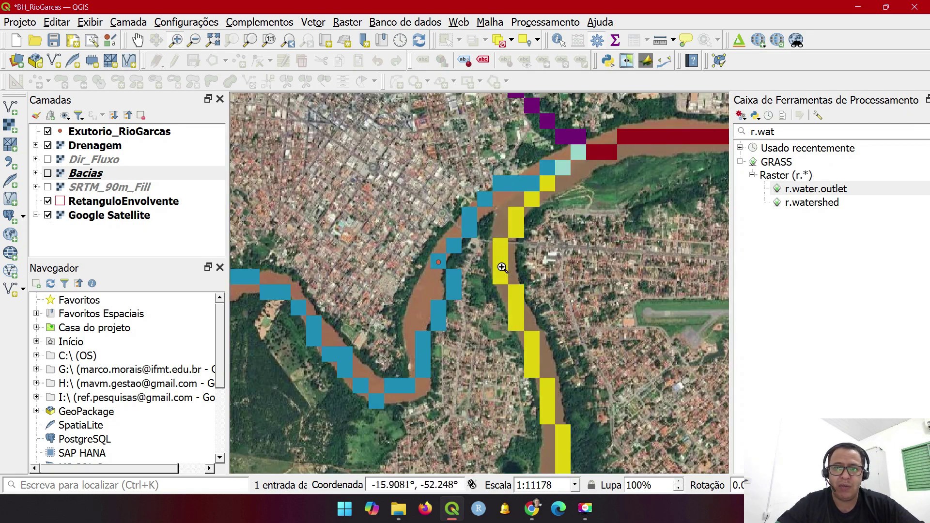
{"action": "left_click_drag", "start_coordinate": [391, 249], "coordinate": [468, 288]}
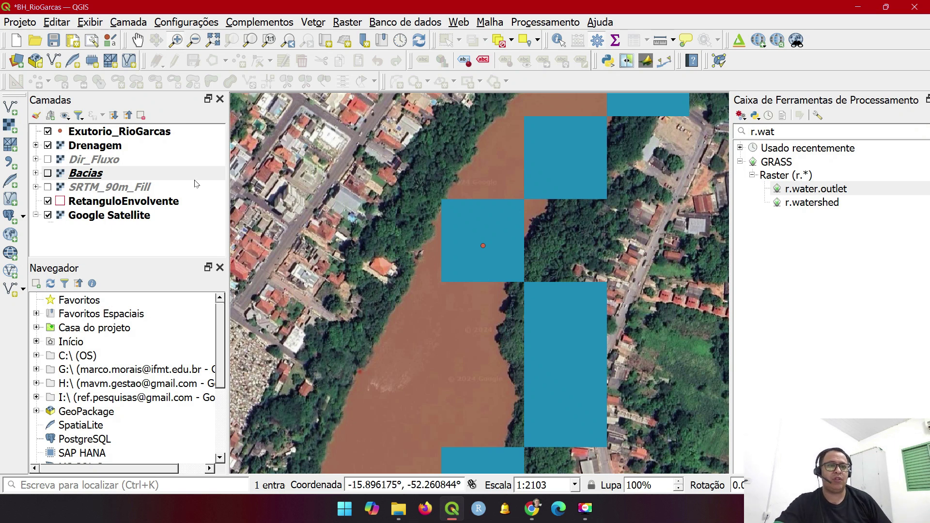
{"action": "left_click", "coordinate": [107, 159]}
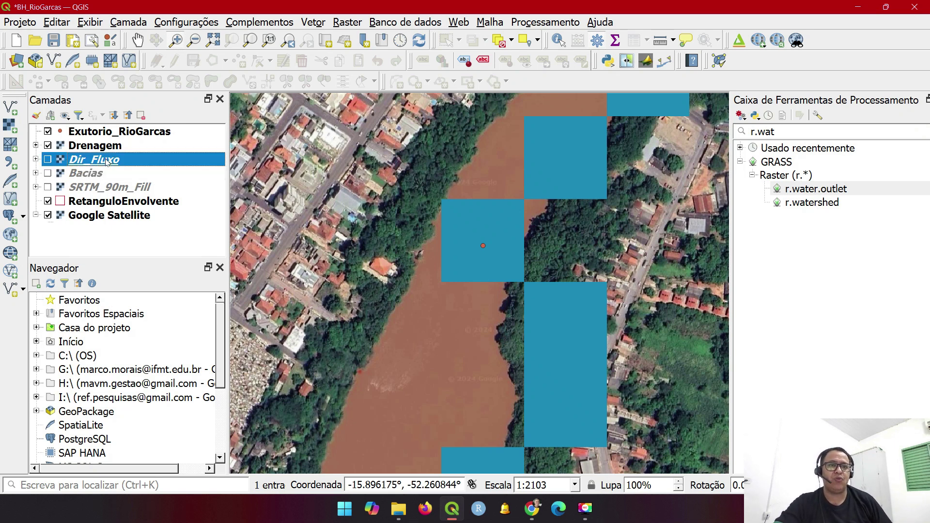
{"action": "double_click", "coordinate": [829, 193]}
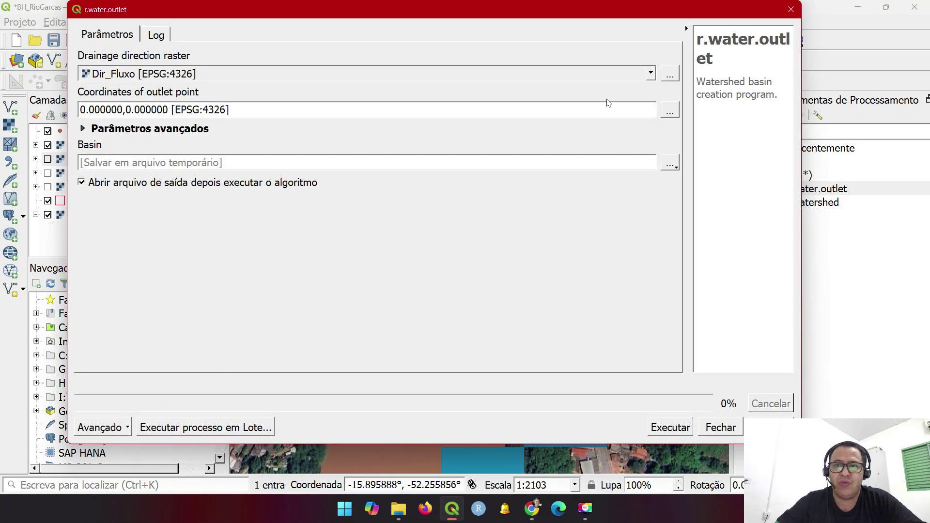
{"action": "left_click", "coordinate": [670, 113]}
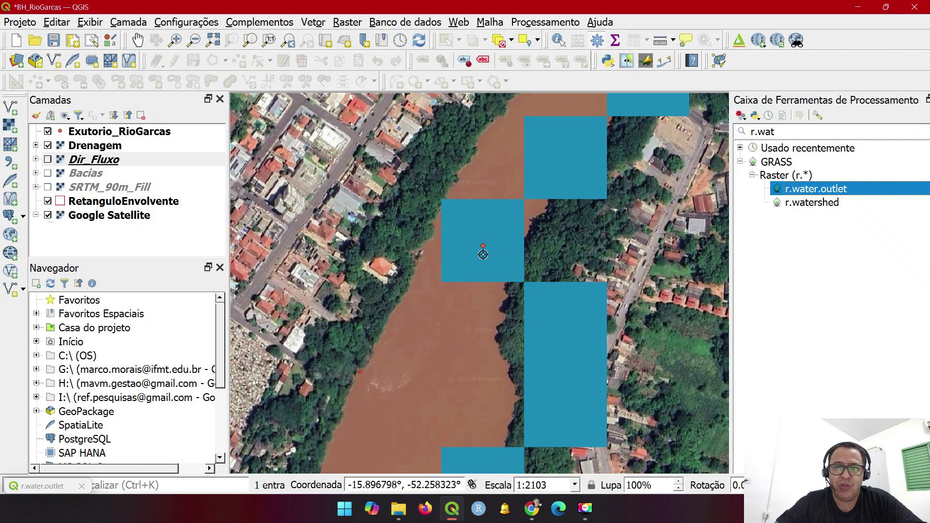
{"action": "left_click", "coordinate": [480, 245]}
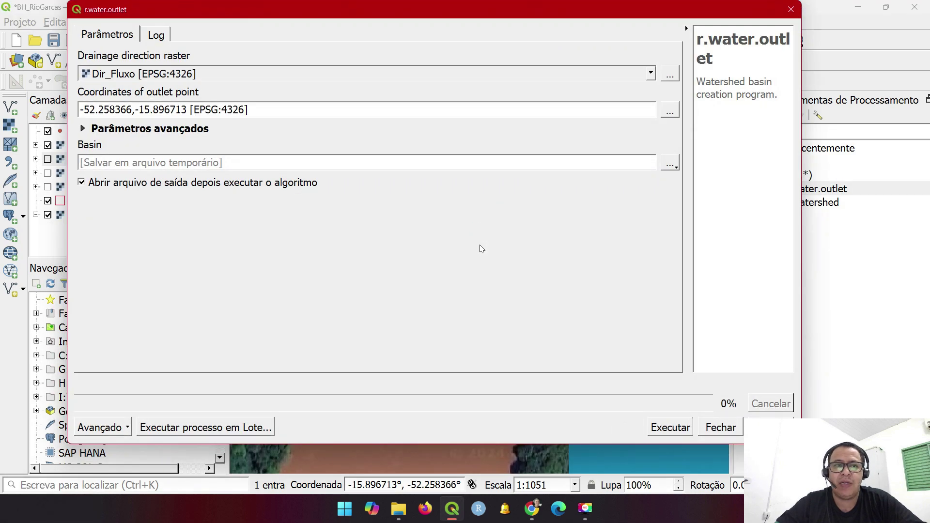
Set the Basin output of r.water.outlet to the file BH_RioGarcas.tif in the folder Projeto_DEM/03_Bacia_Hidrografica.
{"action": "left_click", "coordinate": [670, 165]}
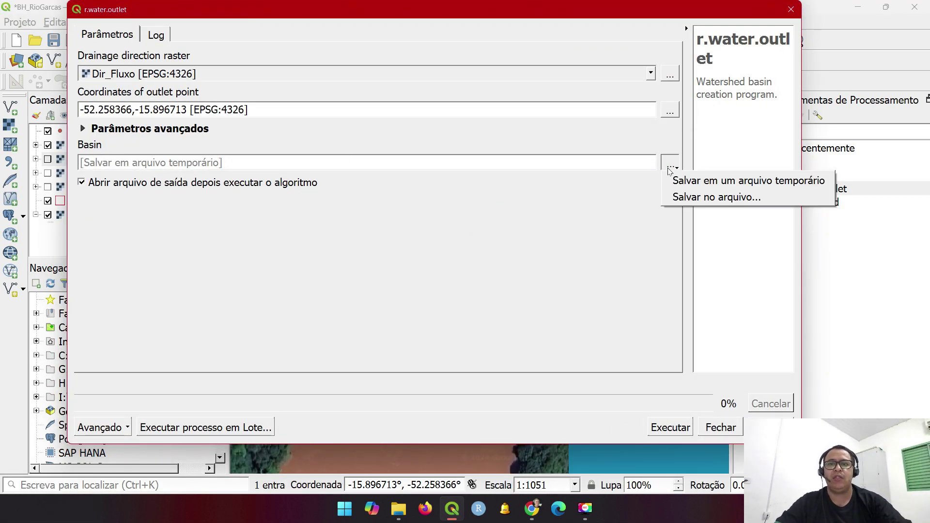
{"action": "left_click", "coordinate": [688, 197]}
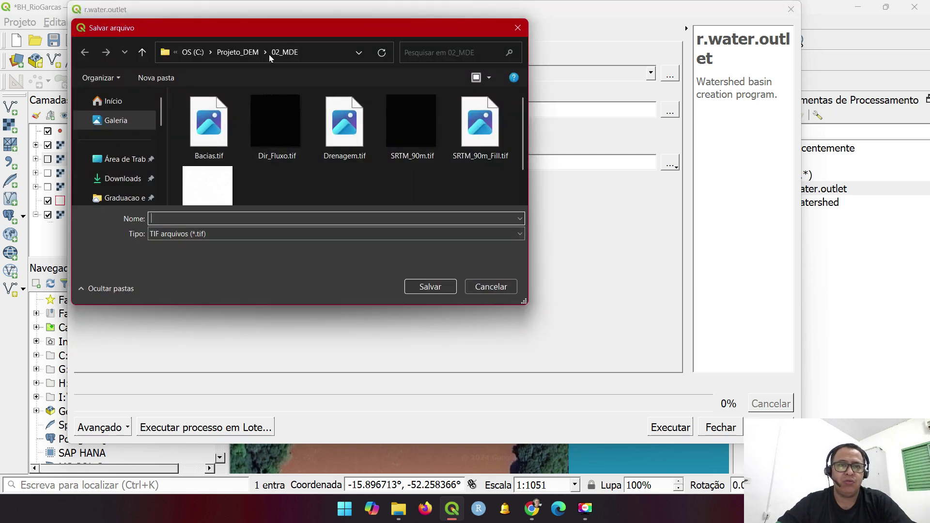
{"action": "left_click", "coordinate": [237, 52]}
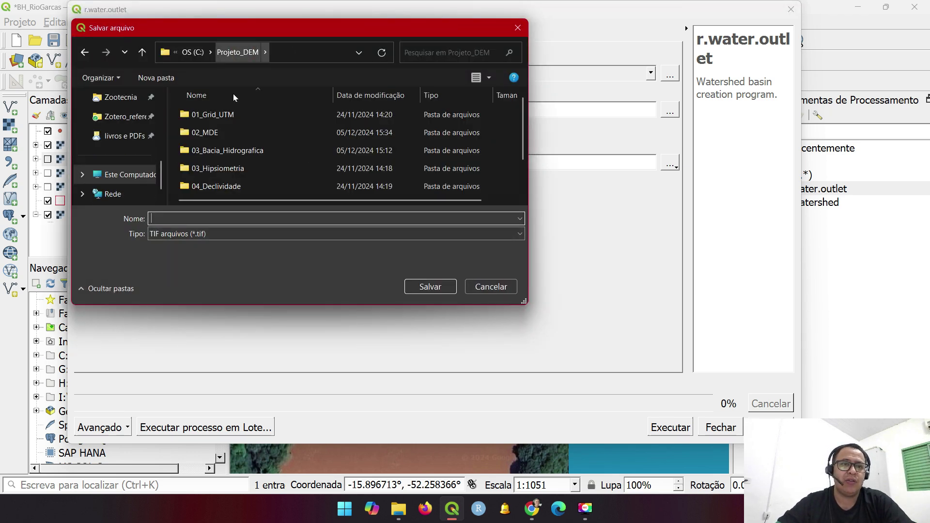
{"action": "double_click", "coordinate": [228, 153]}
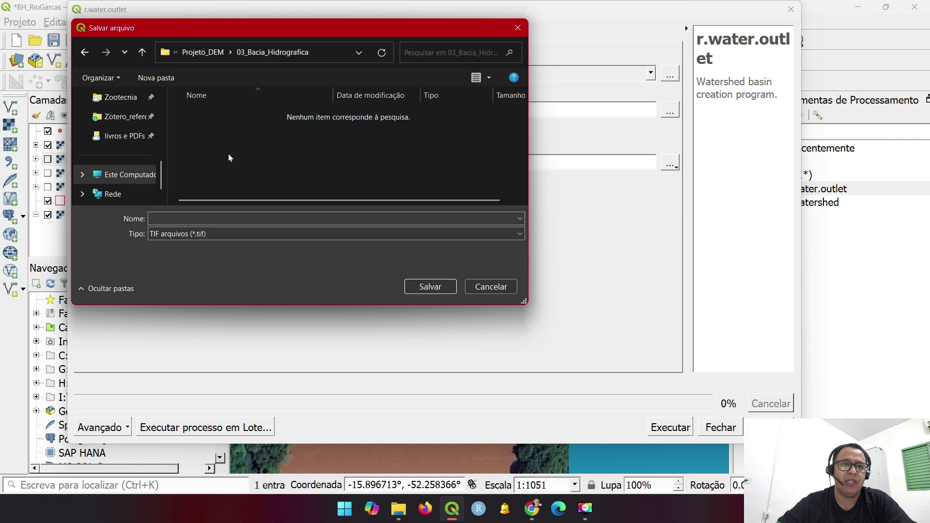
{"action": "left_click", "coordinate": [238, 220]}
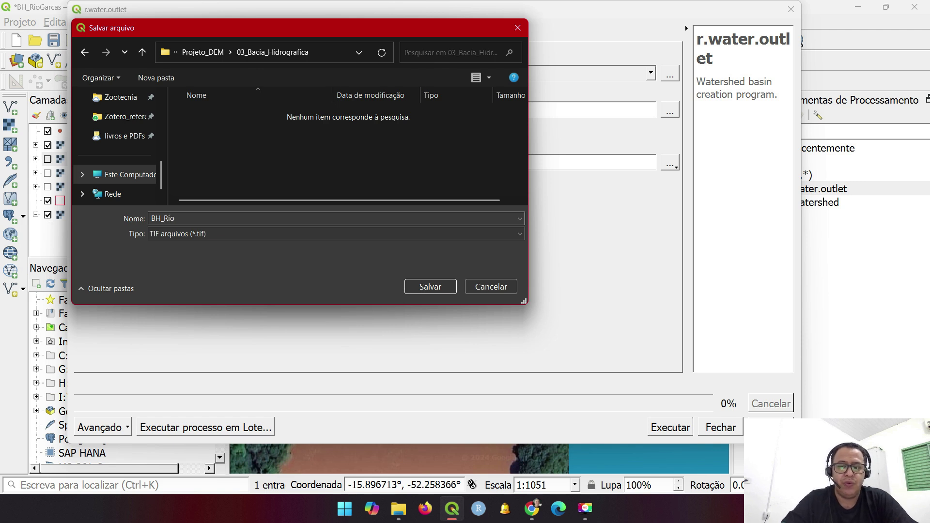
{"action": "type", "text": "BH_RioGarcas"}
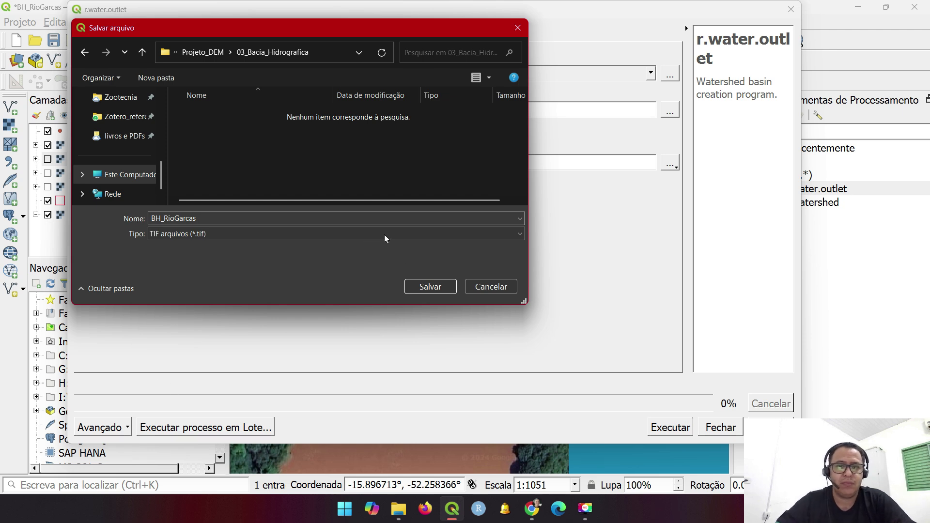
{"action": "left_click", "coordinate": [428, 286]}
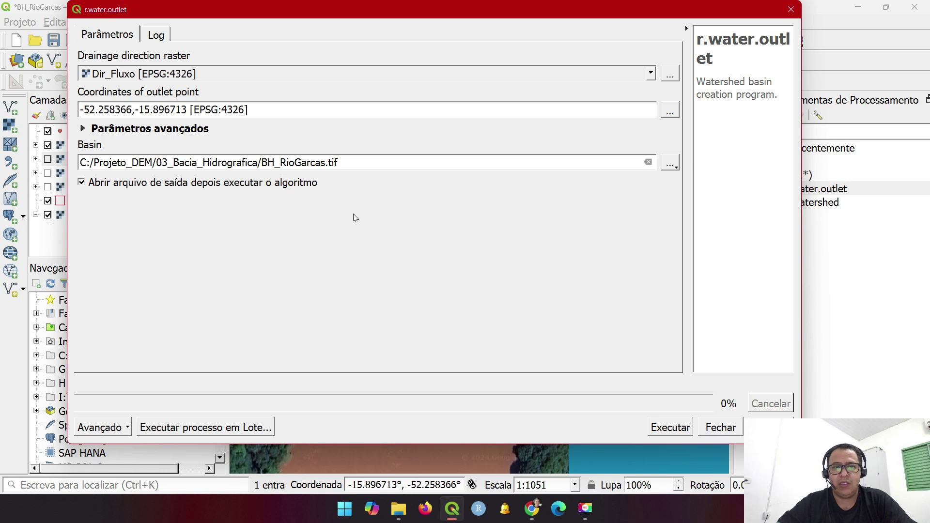
Run r.water.outlet, close the tool, and zoom to the full extent of the resulting BH_RioGarcas basin layer.
{"action": "left_click", "coordinate": [671, 427]}
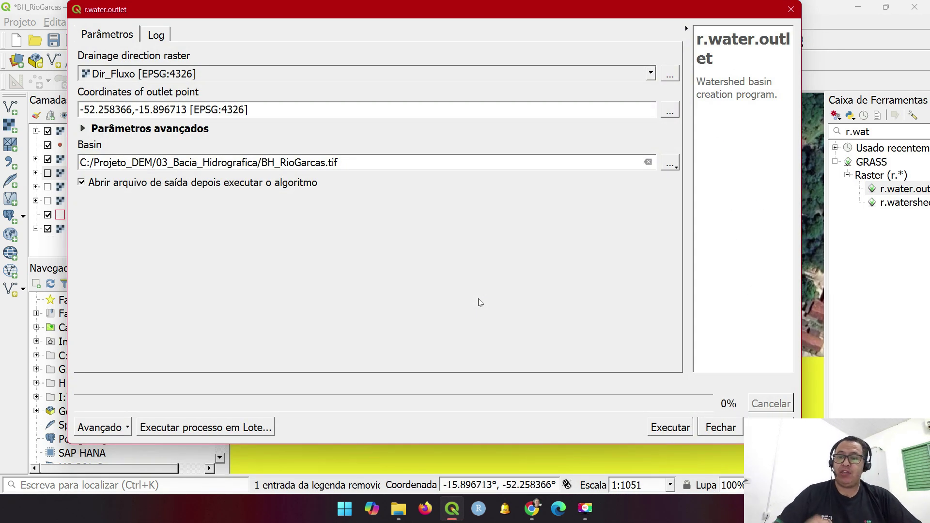
{"action": "left_click", "coordinate": [721, 427]}
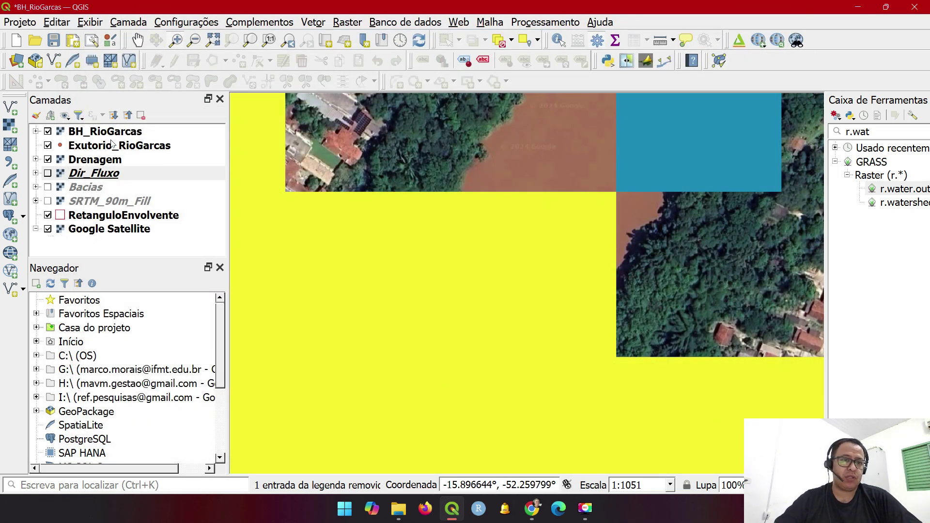
{"action": "right_click", "coordinate": [109, 135]}
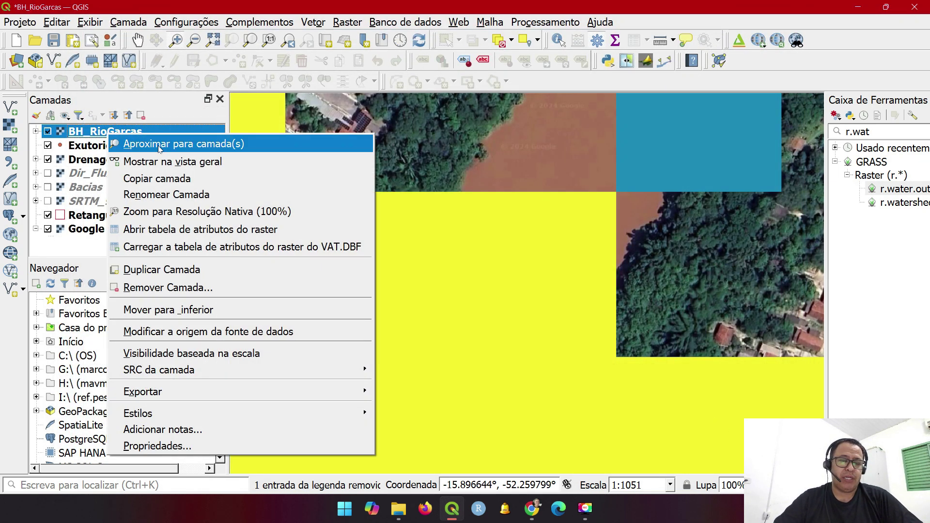
{"action": "left_click", "coordinate": [159, 145]}
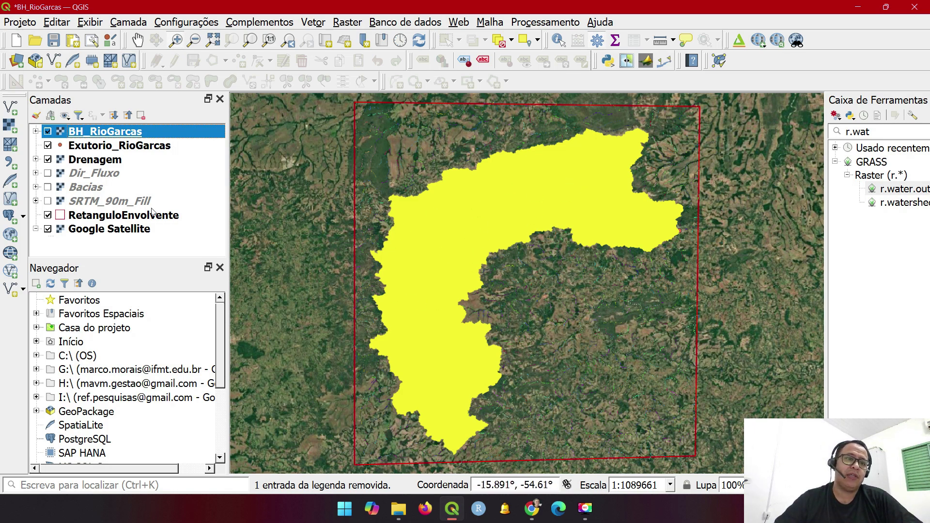
Hide the Exutorio_RioGarcas layer and move Drenagem above BH_RioGarcas to see the drainage network over the basin near its outlet.
{"action": "left_click", "coordinate": [47, 145]}
{"action": "left_click_drag", "start_coordinate": [60, 161], "coordinate": [64, 127]}
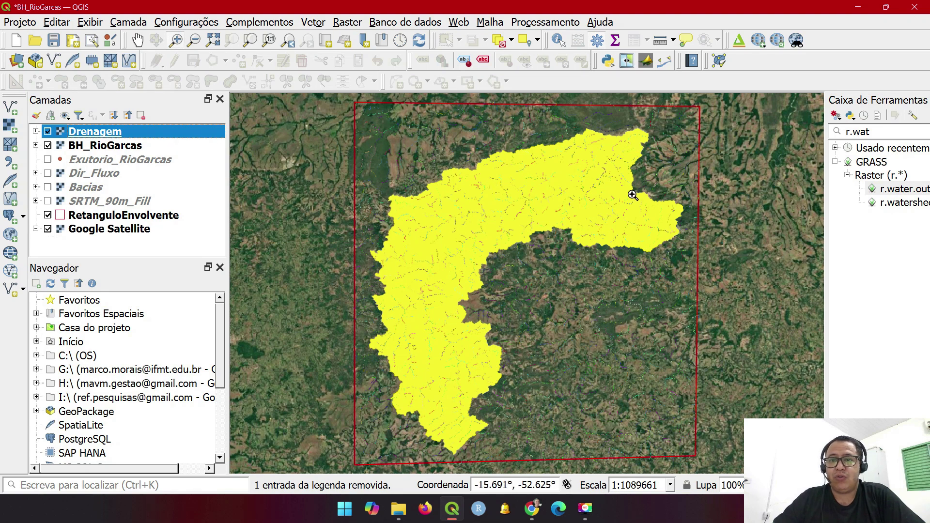
{"action": "left_click", "coordinate": [618, 187]}
{"action": "left_click_drag", "start_coordinate": [618, 188], "coordinate": [703, 269]}
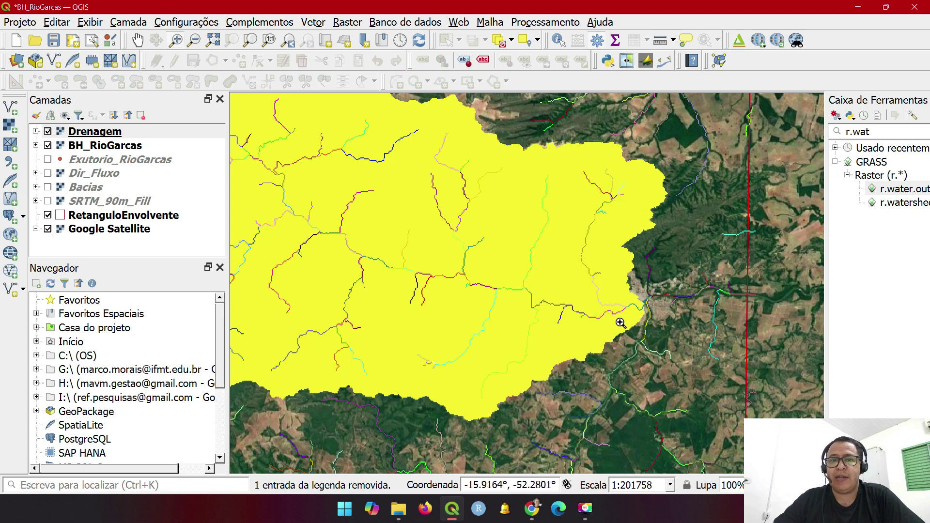
Compare the drainage network with the basin by toggling BH_RioGarcas off and on, and view the whole extent of Drenagem.
{"action": "left_click", "coordinate": [48, 146]}
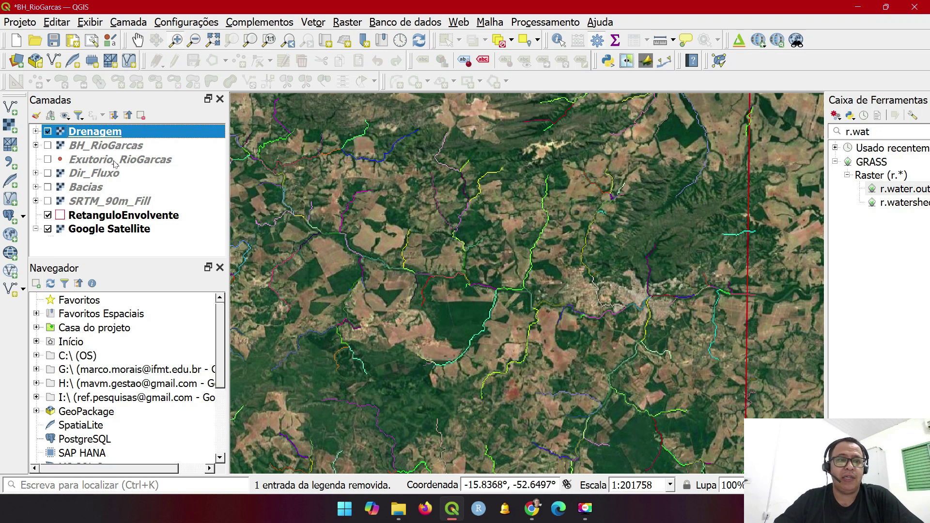
{"action": "left_click", "coordinate": [48, 147]}
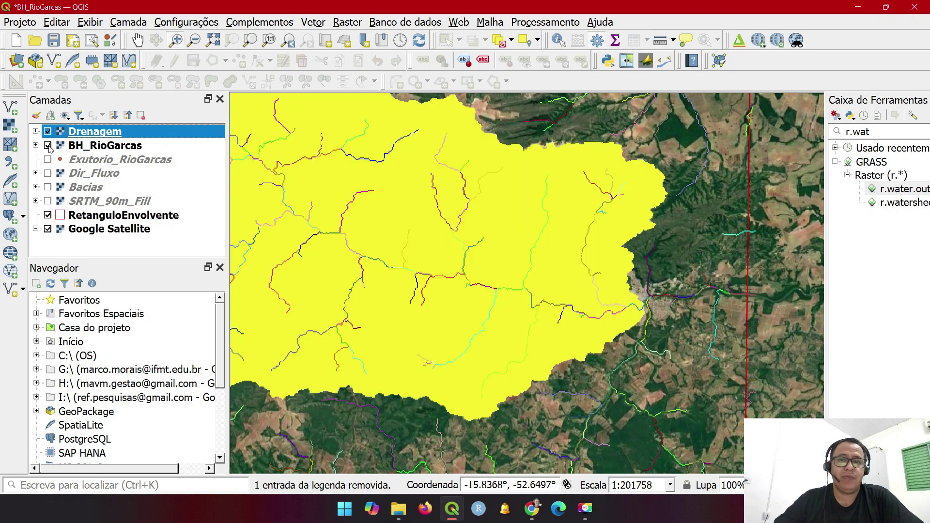
{"action": "right_click", "coordinate": [83, 137]}
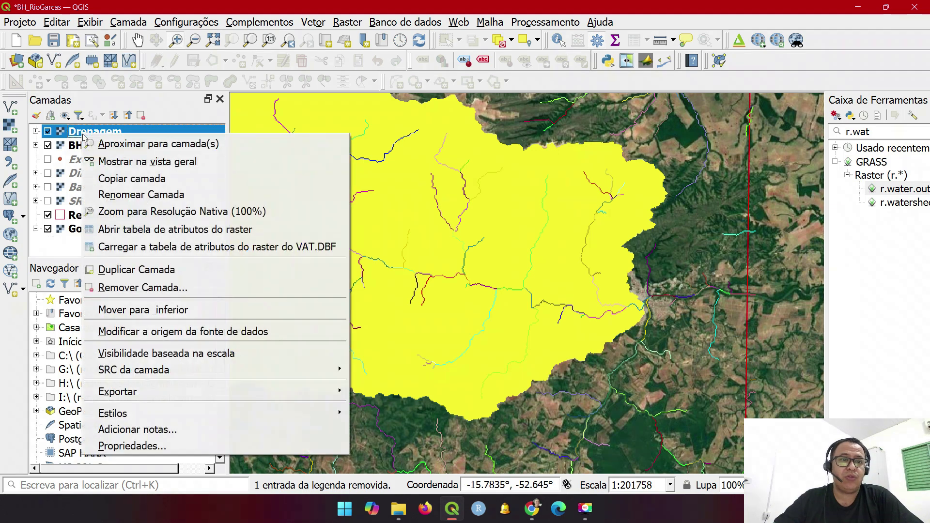
{"action": "left_click", "coordinate": [147, 144]}
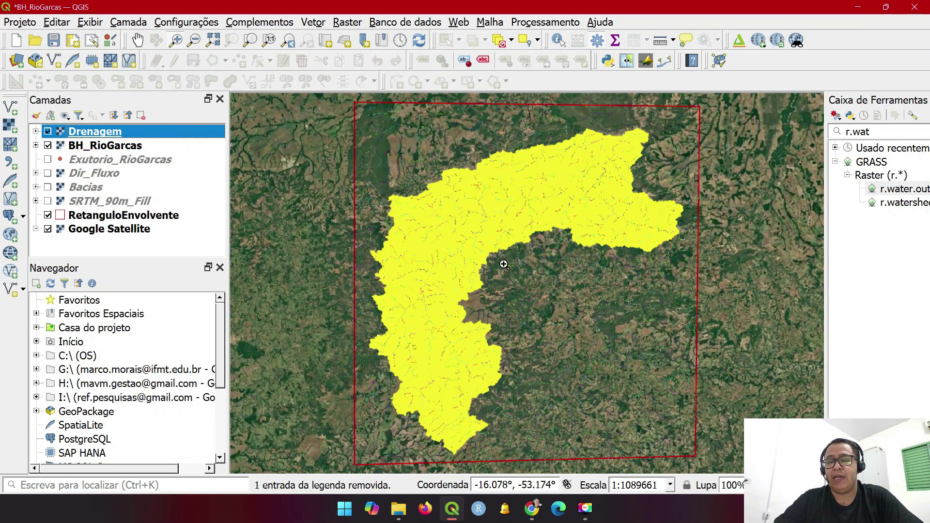